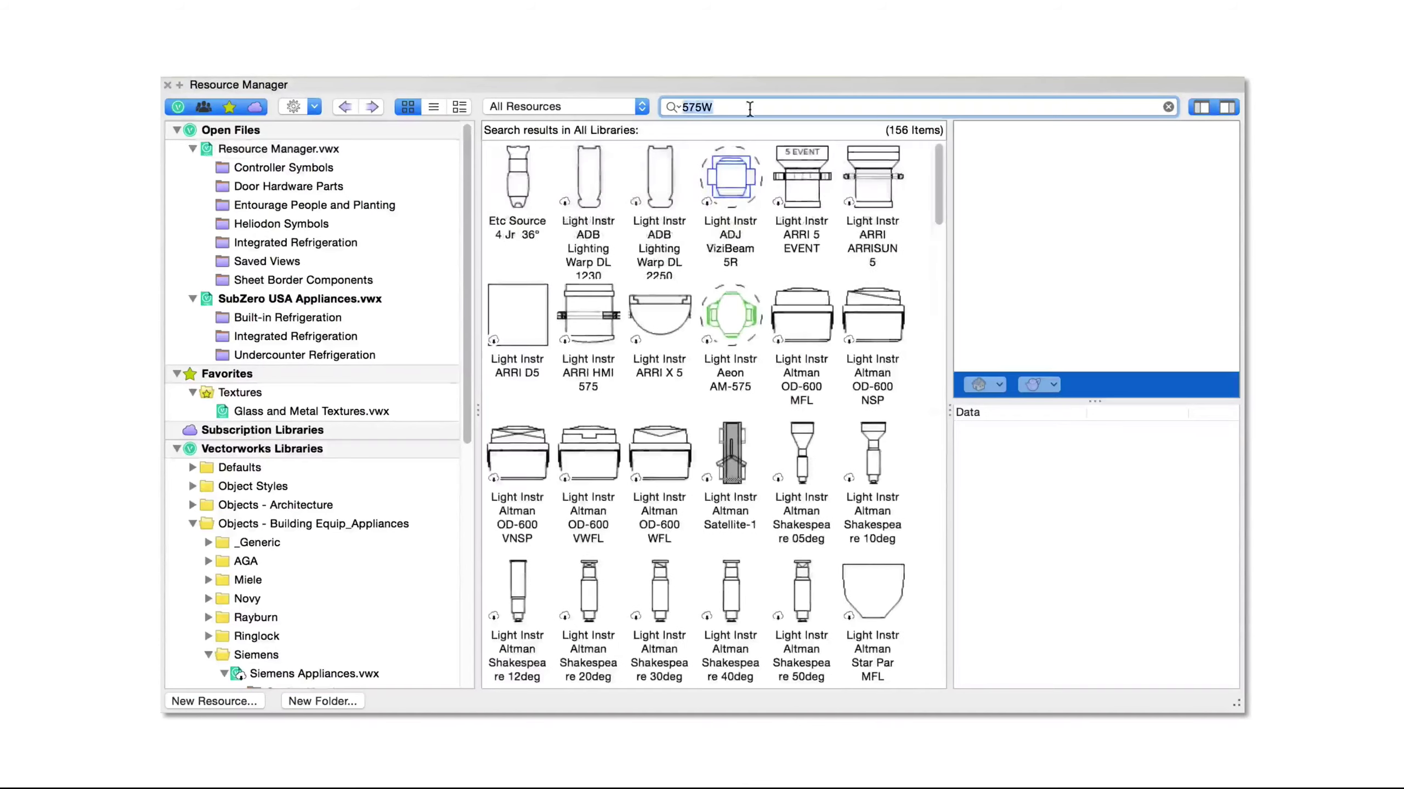
Step: Inspect the Wattage field in the attached record of the Etc Source 4 Jr 36° lighting symbol found by the 575W search
click(525, 204)
click(1015, 600)
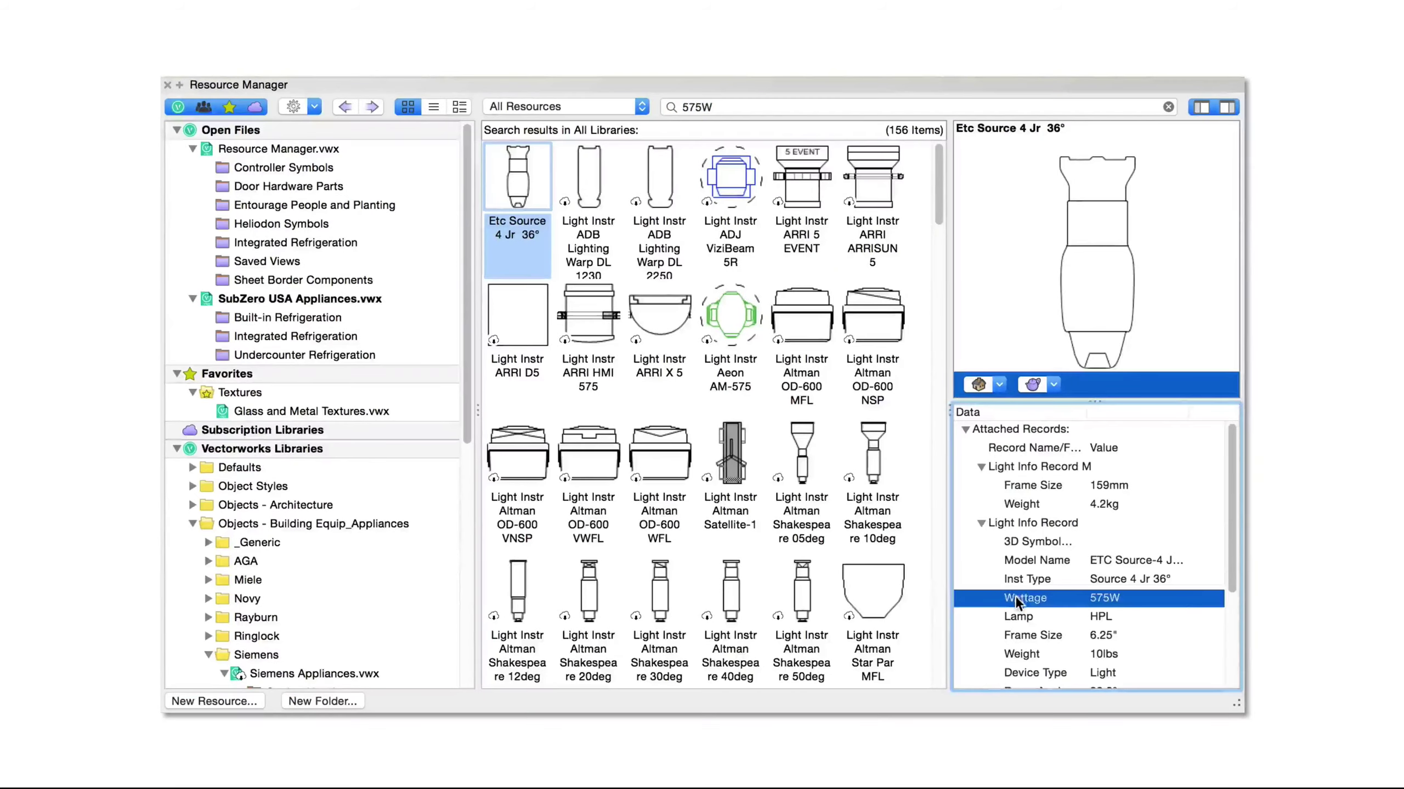
click(673, 107)
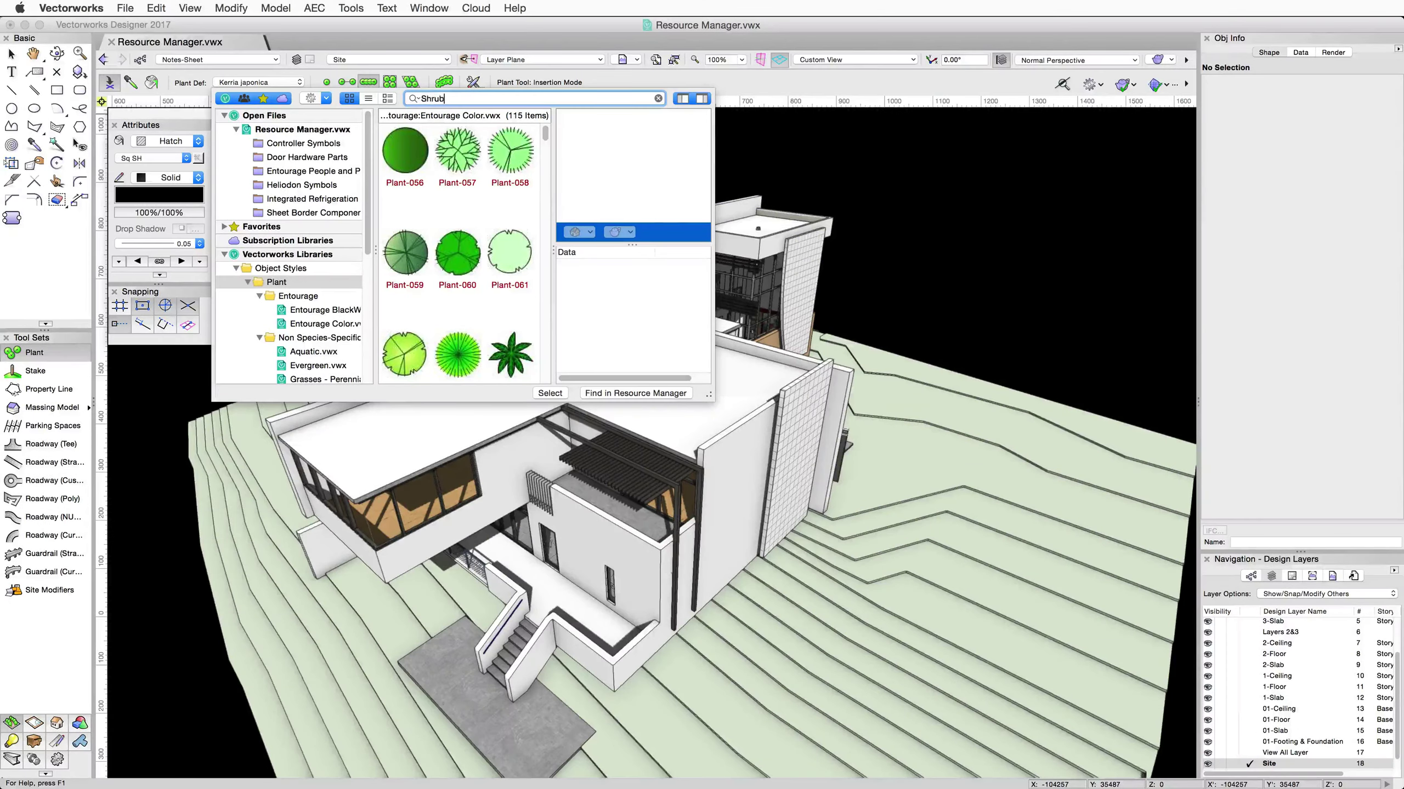
Step: Search the libraries for "Shrubs" and choose Kerria japonica from the enlarged resource selector for the Plant tool
text(s)
key(Return)
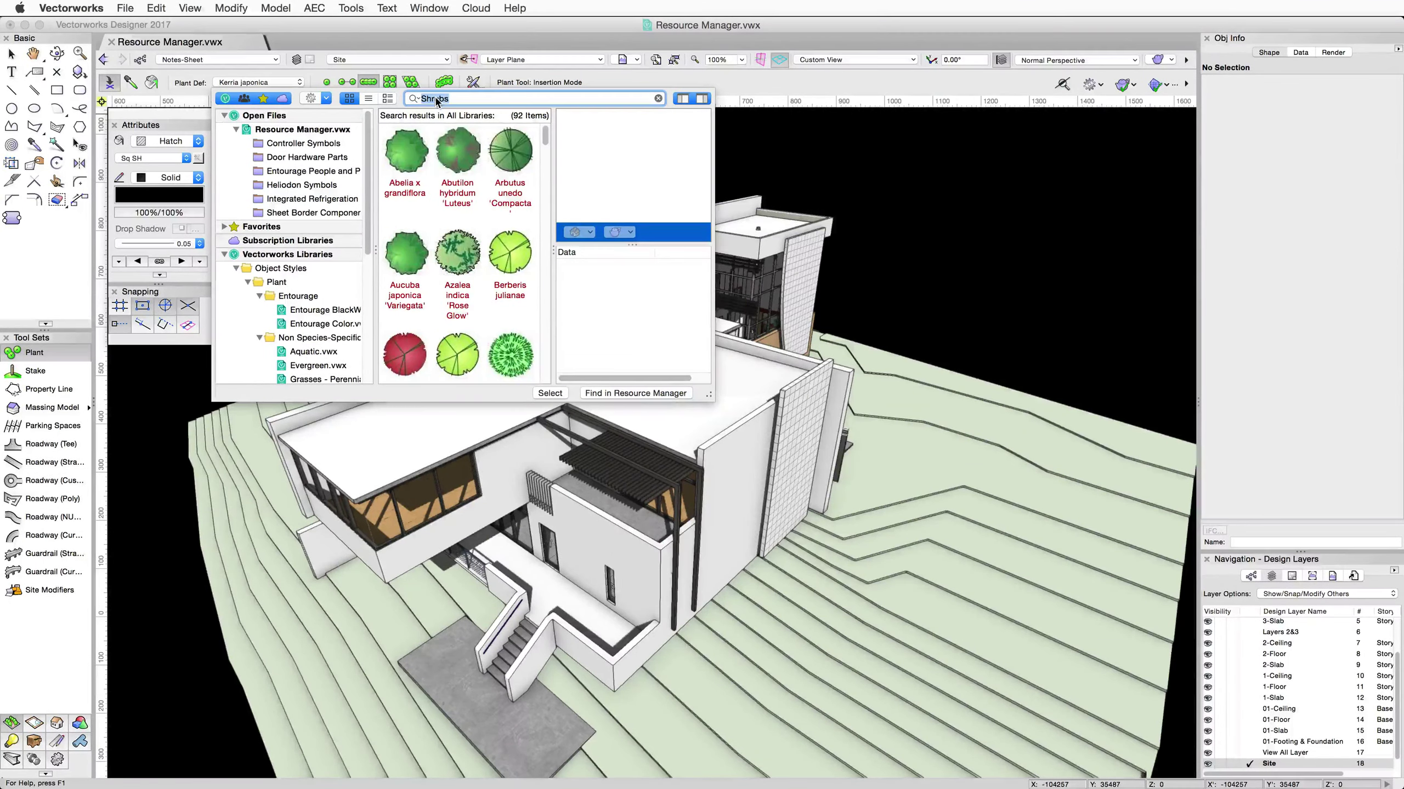
drag(710, 398, 1172, 630)
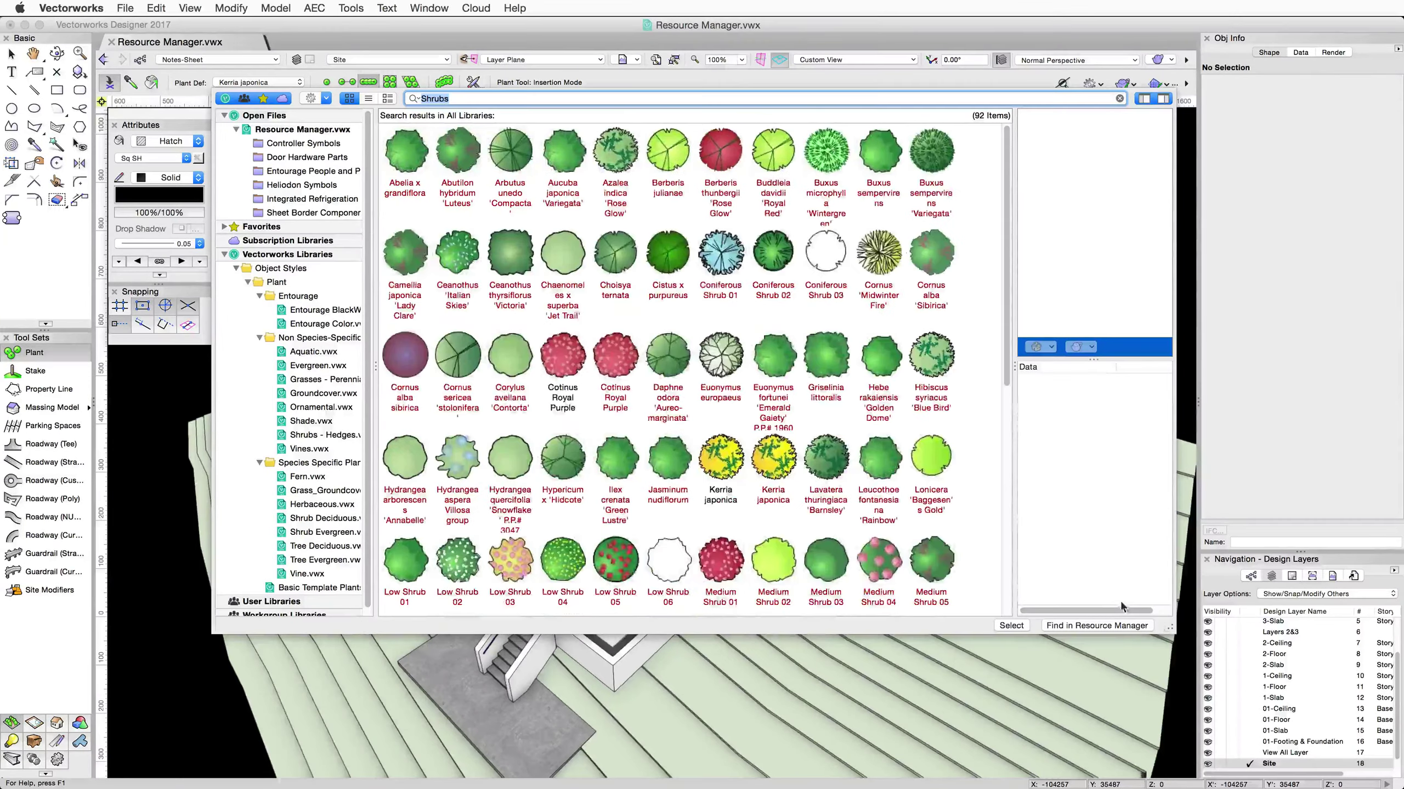
double_click(719, 463)
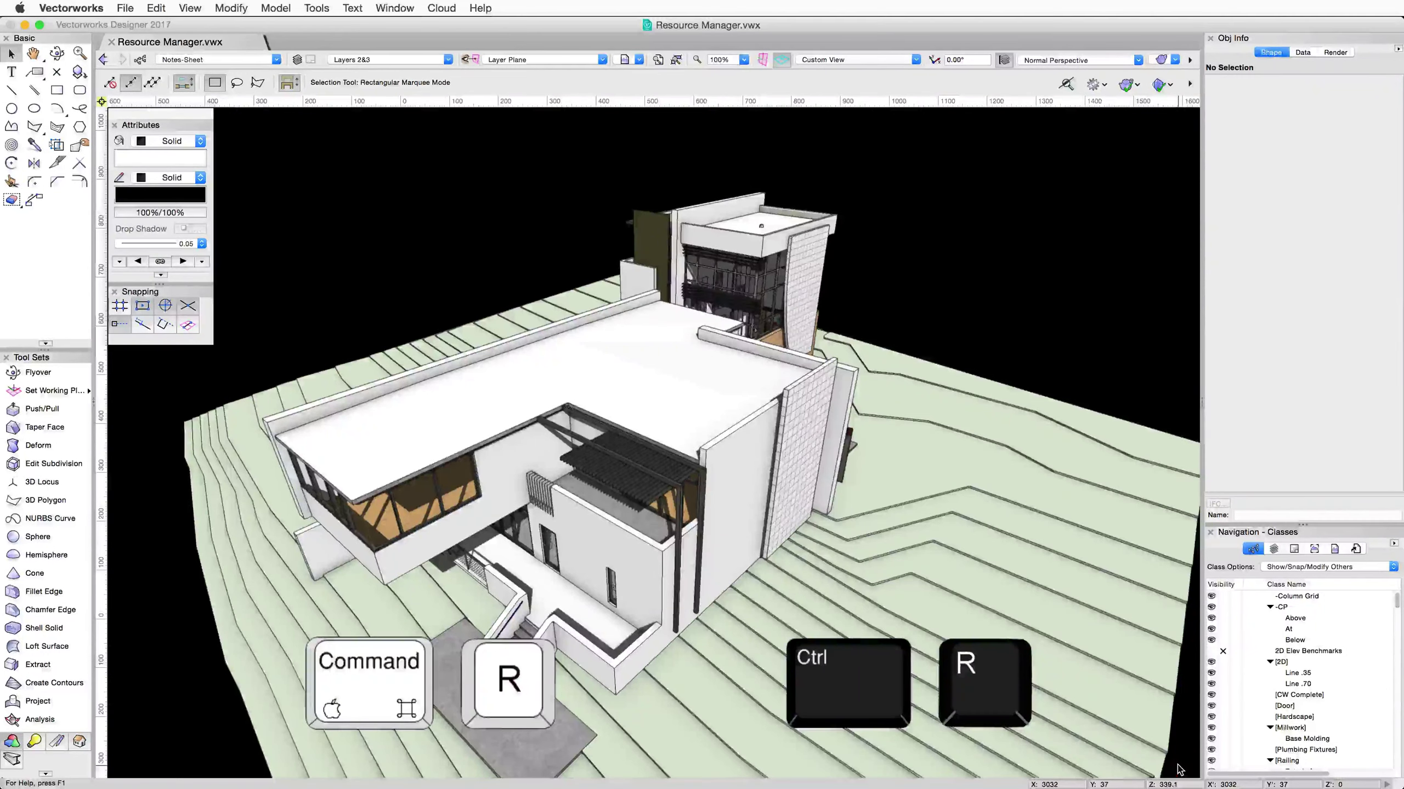
Step: Open the Resource Manager palette and expand it to its full size
key(super+r)
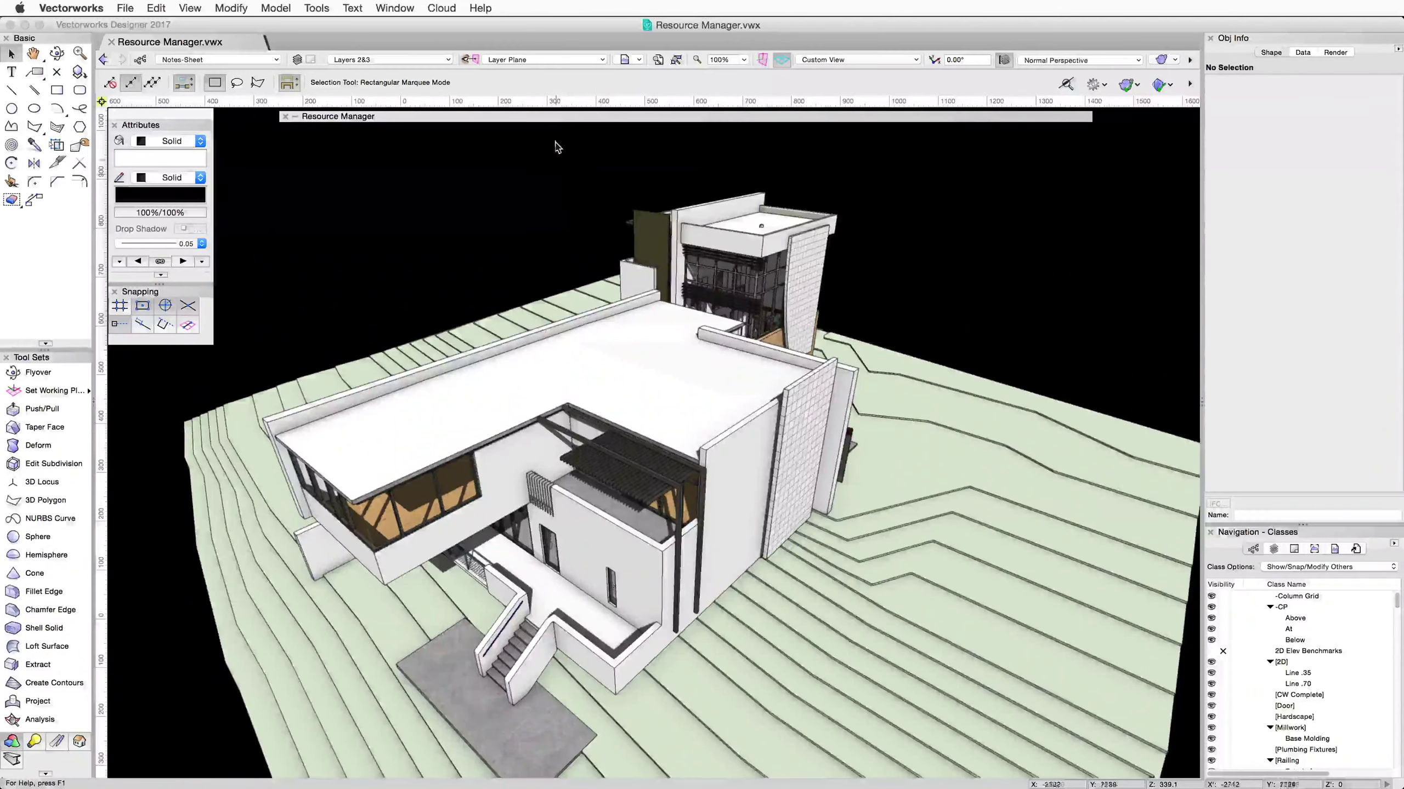
click(557, 118)
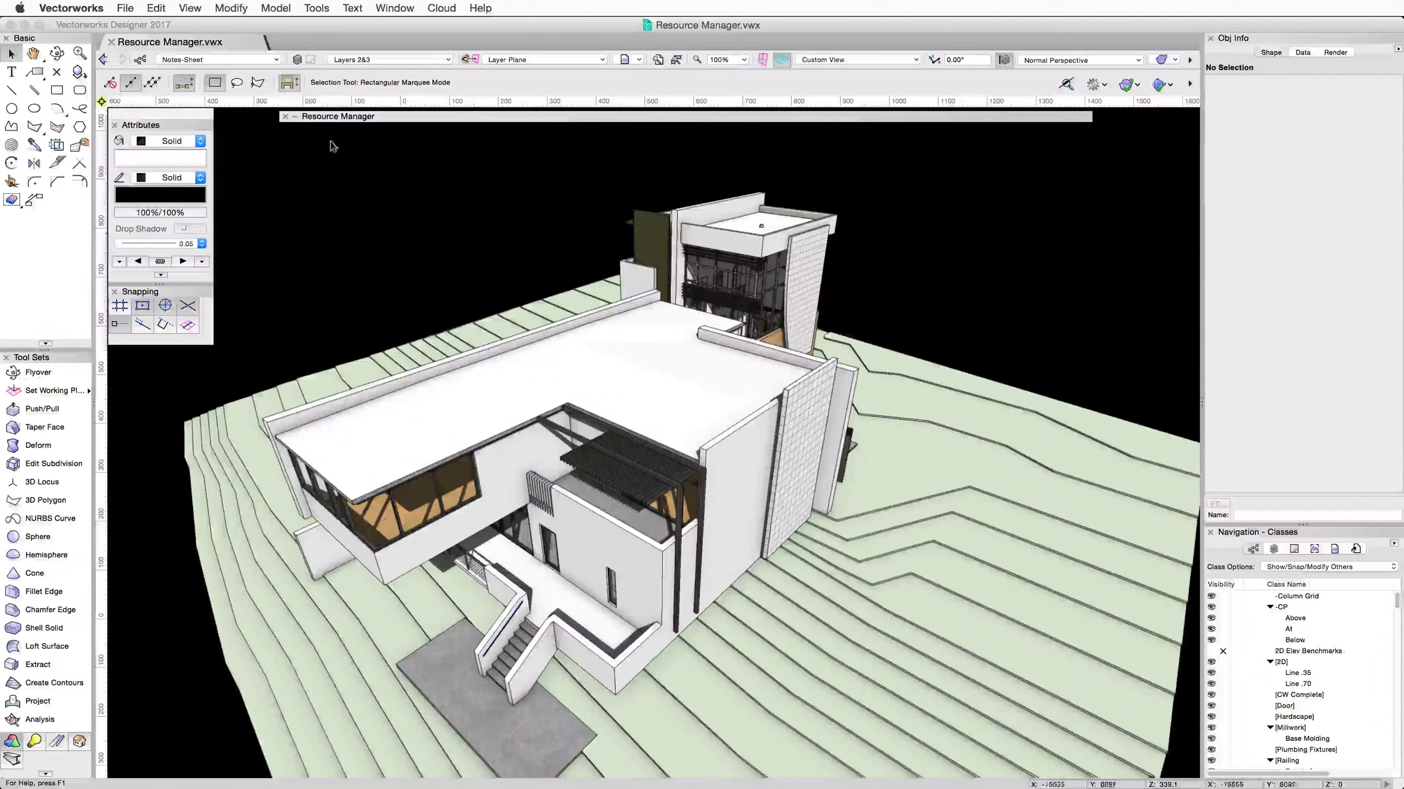
mouse_move(312, 119)
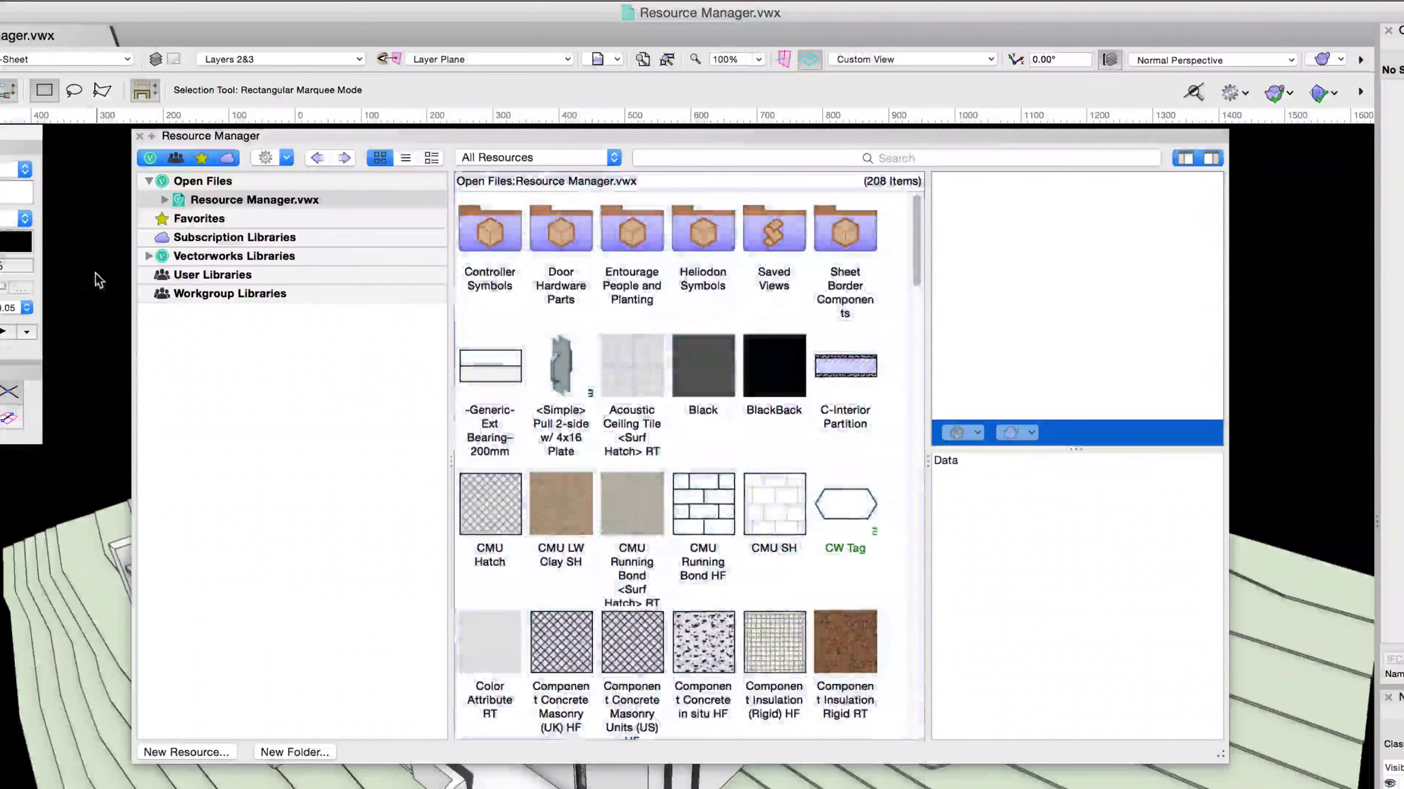
Step: Preview the Etc Source 4 Jr 36° symbol and its attached records, and return to the start of the file's resource list
drag(917, 234, 920, 416)
click(542, 408)
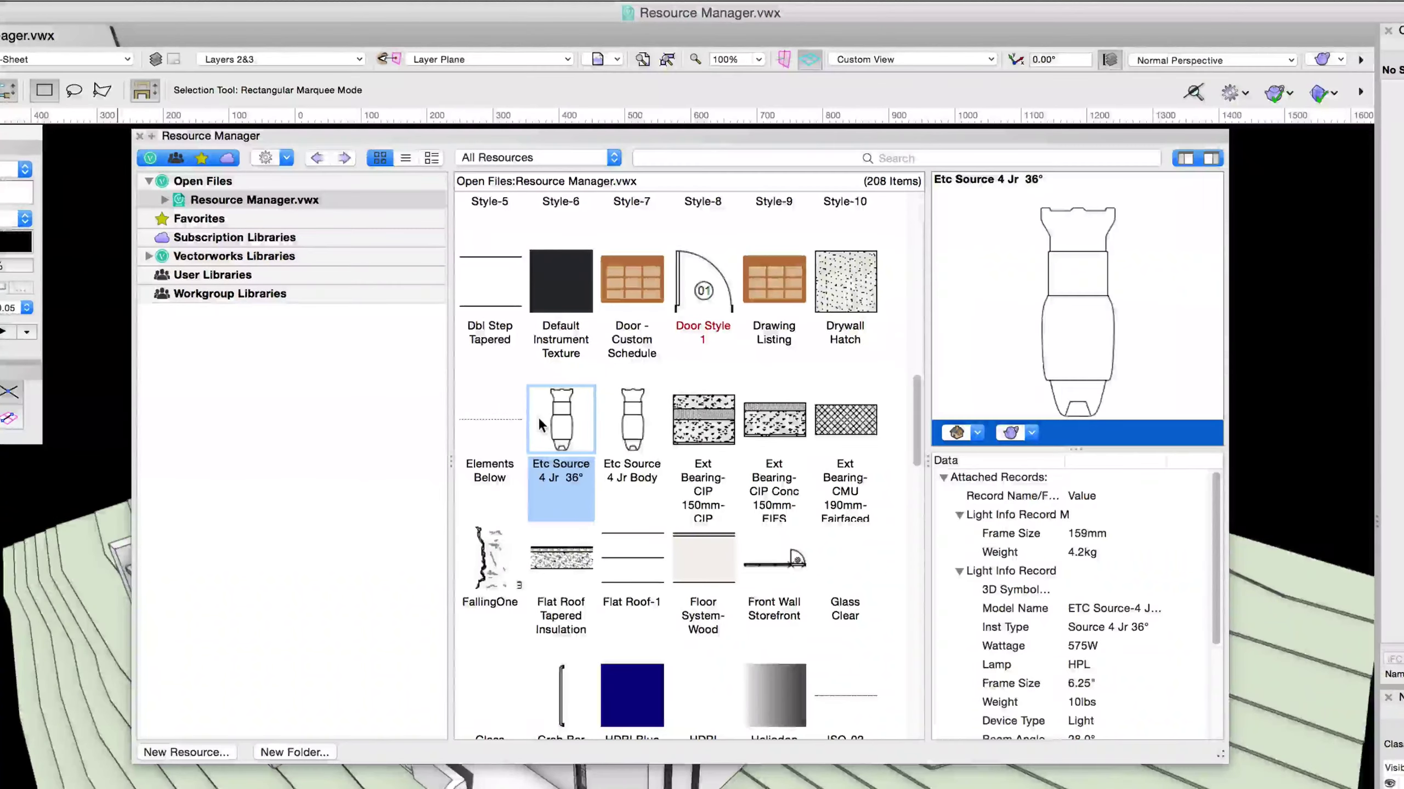
drag(915, 402, 903, 210)
click(894, 209)
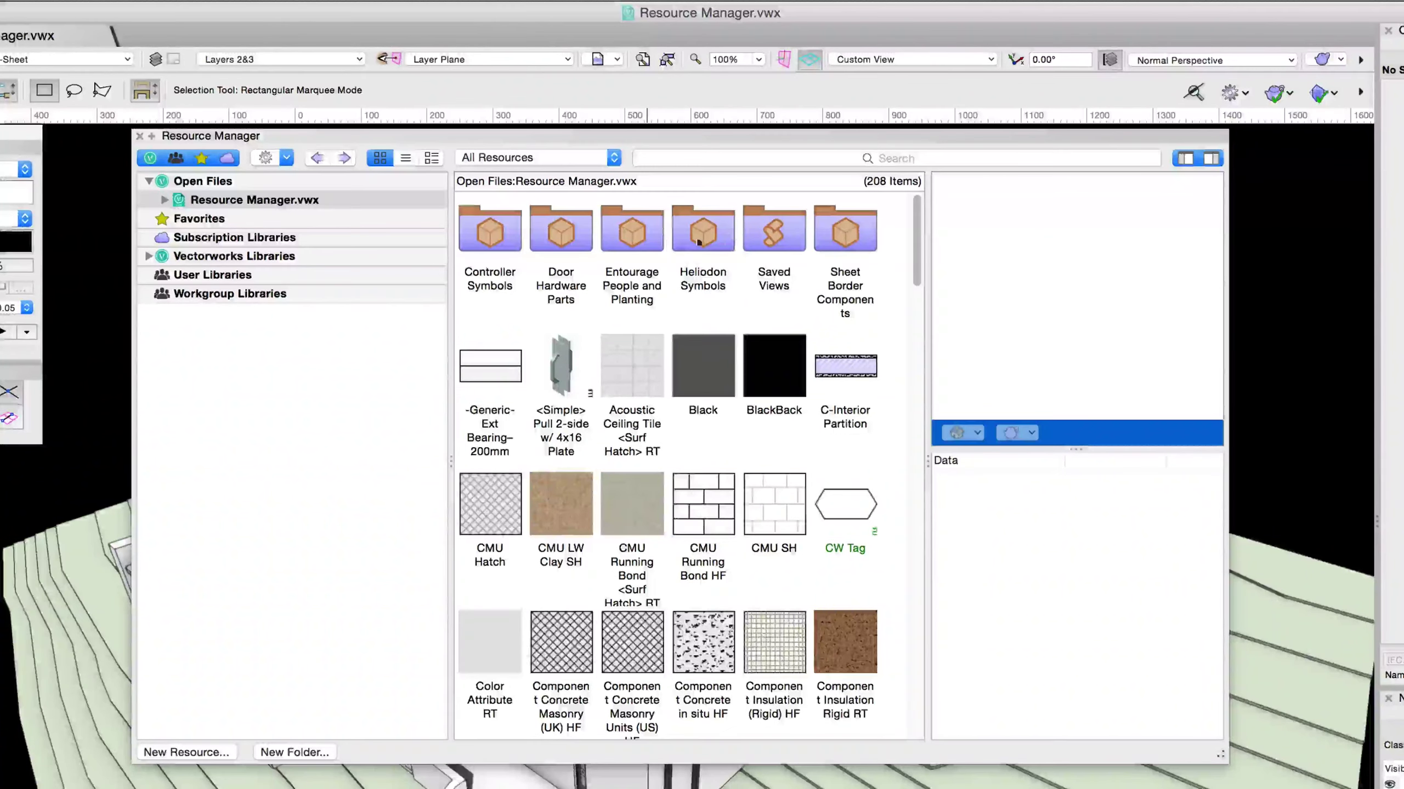
Step: Hide and redisplay the Vectorworks, User and Workgroup, Favorites, and Subscription library groups one after another
click(150, 158)
click(150, 159)
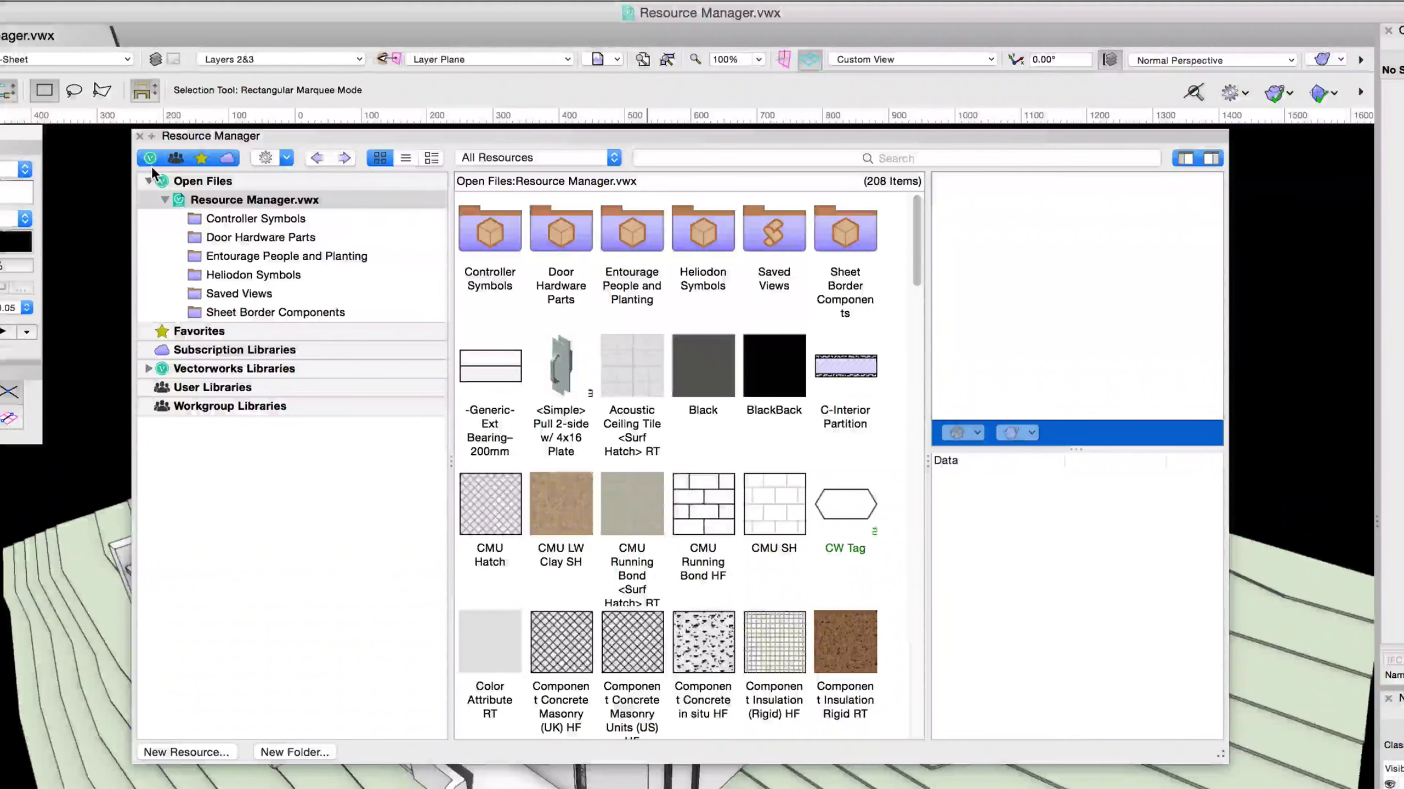
click(178, 152)
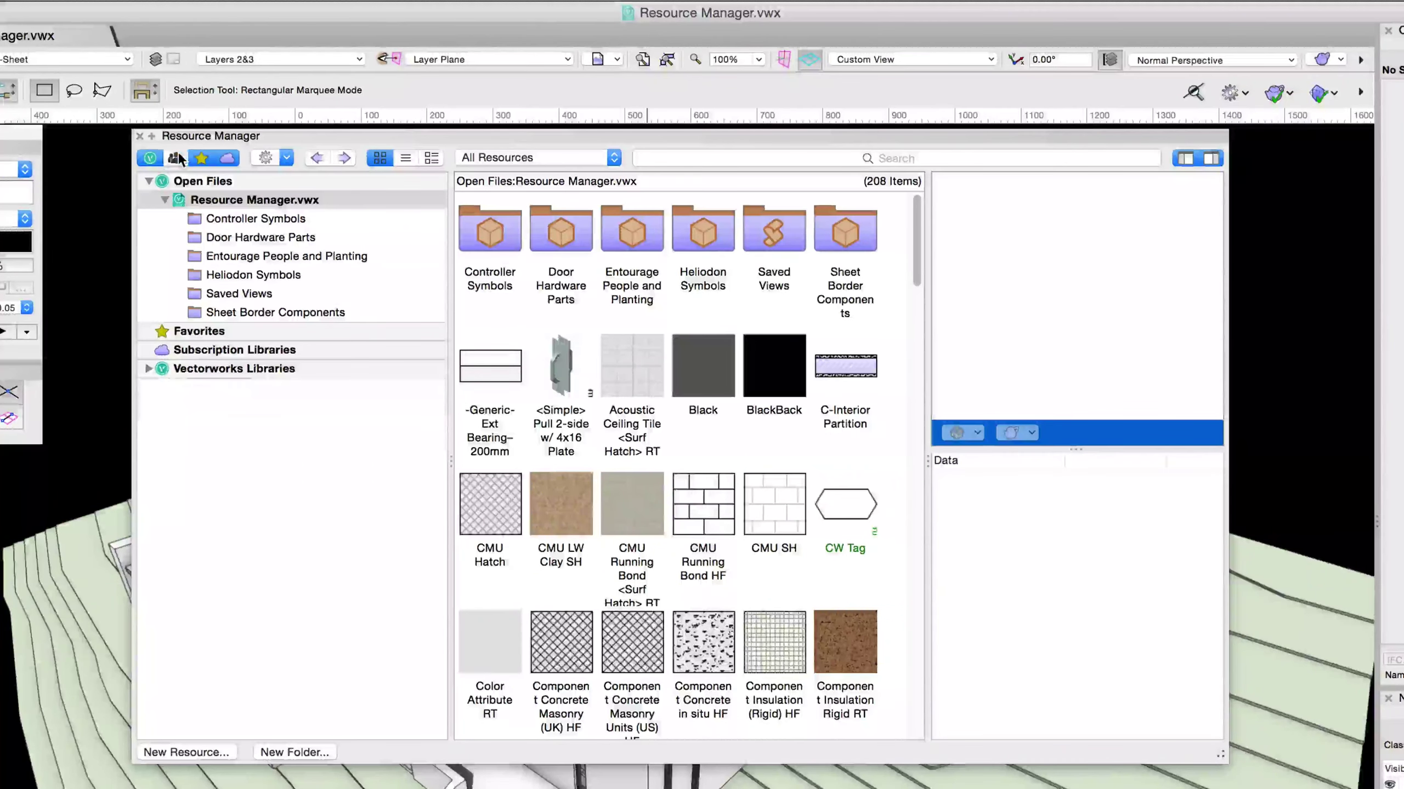
click(178, 152)
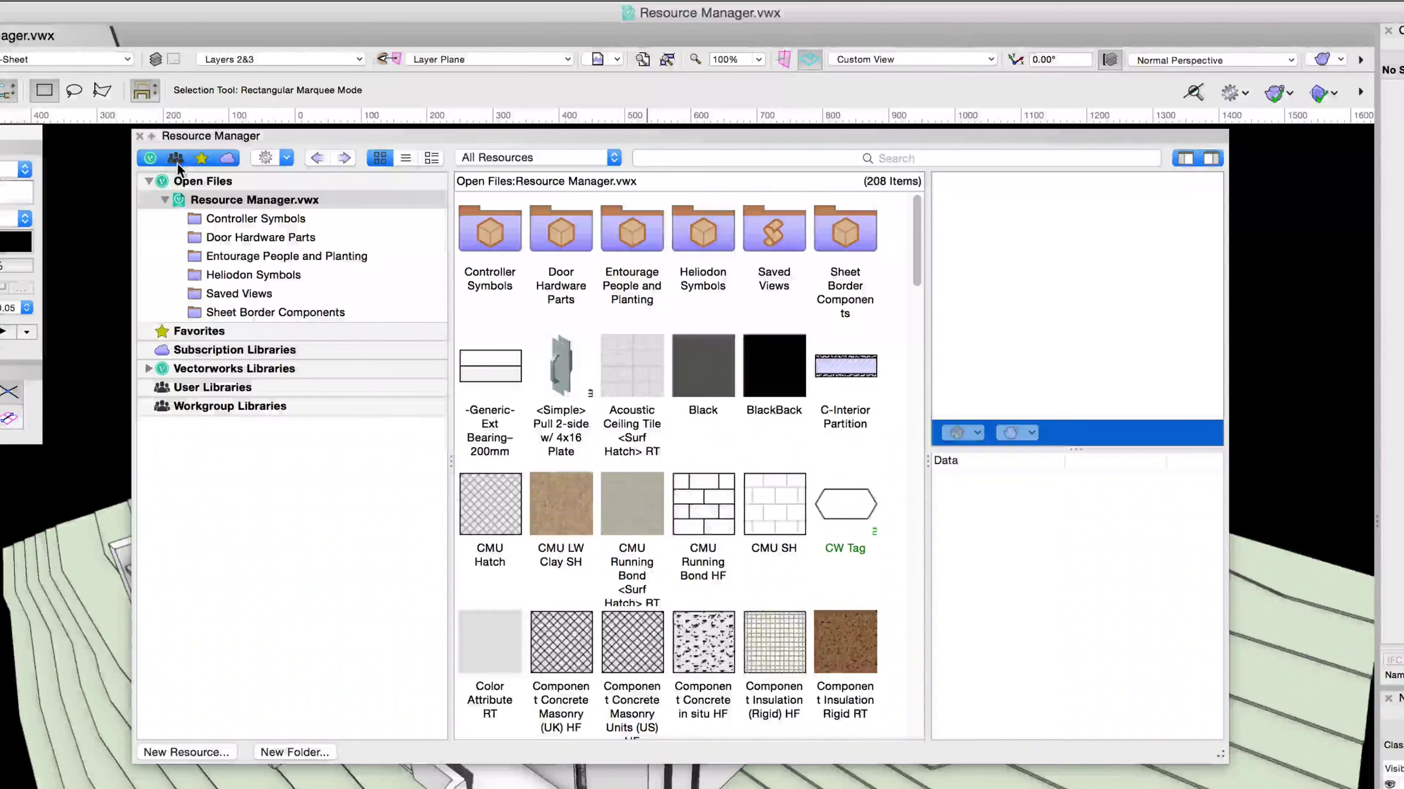
click(206, 160)
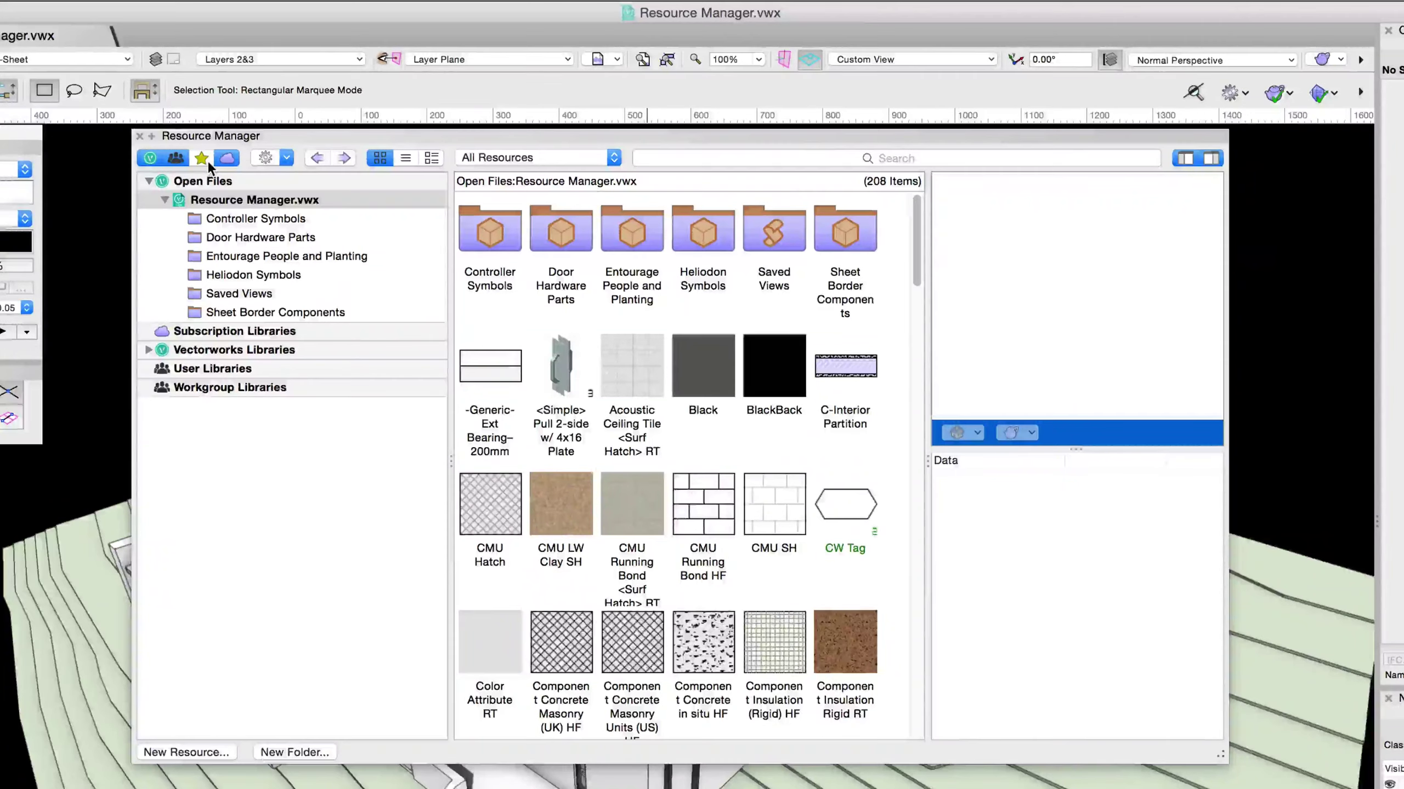
click(207, 160)
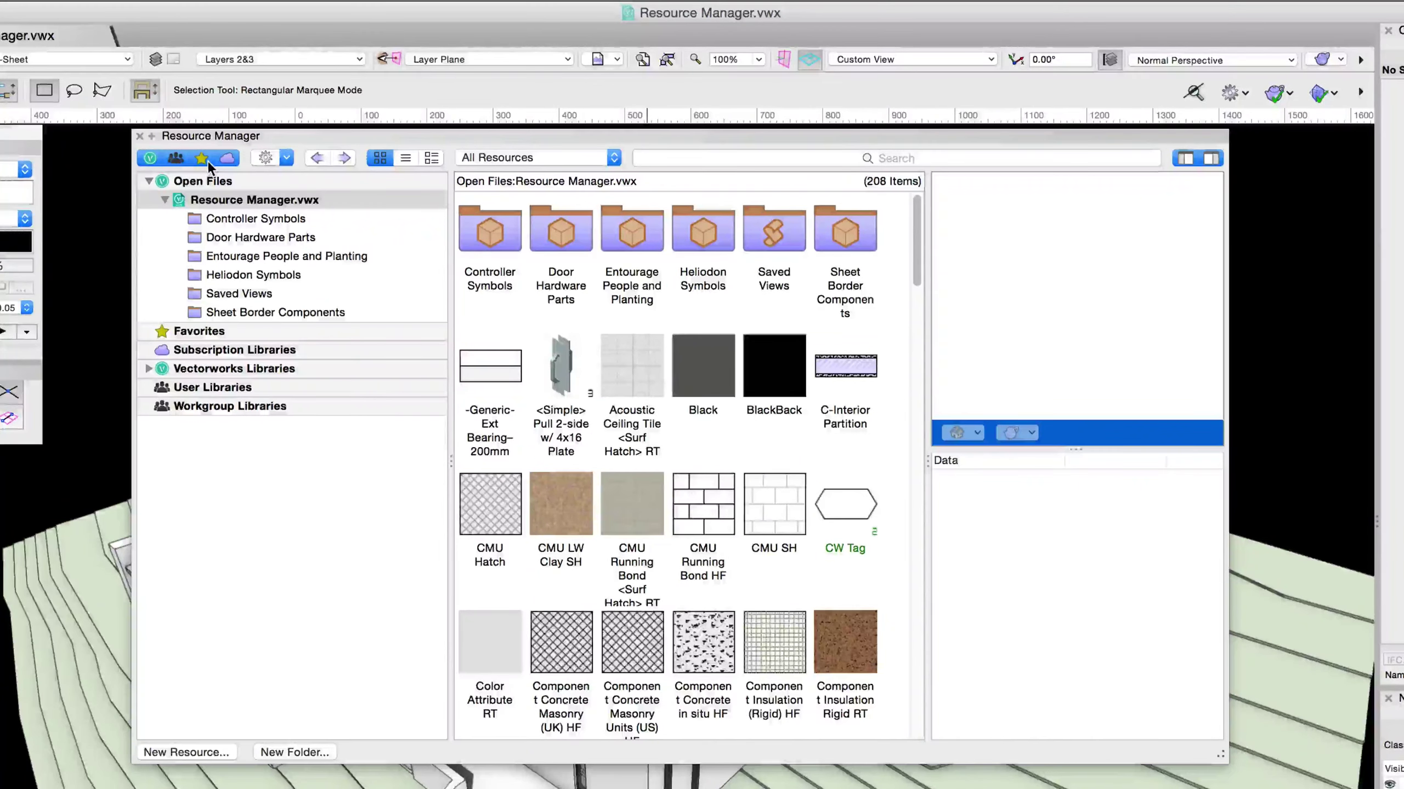
click(233, 160)
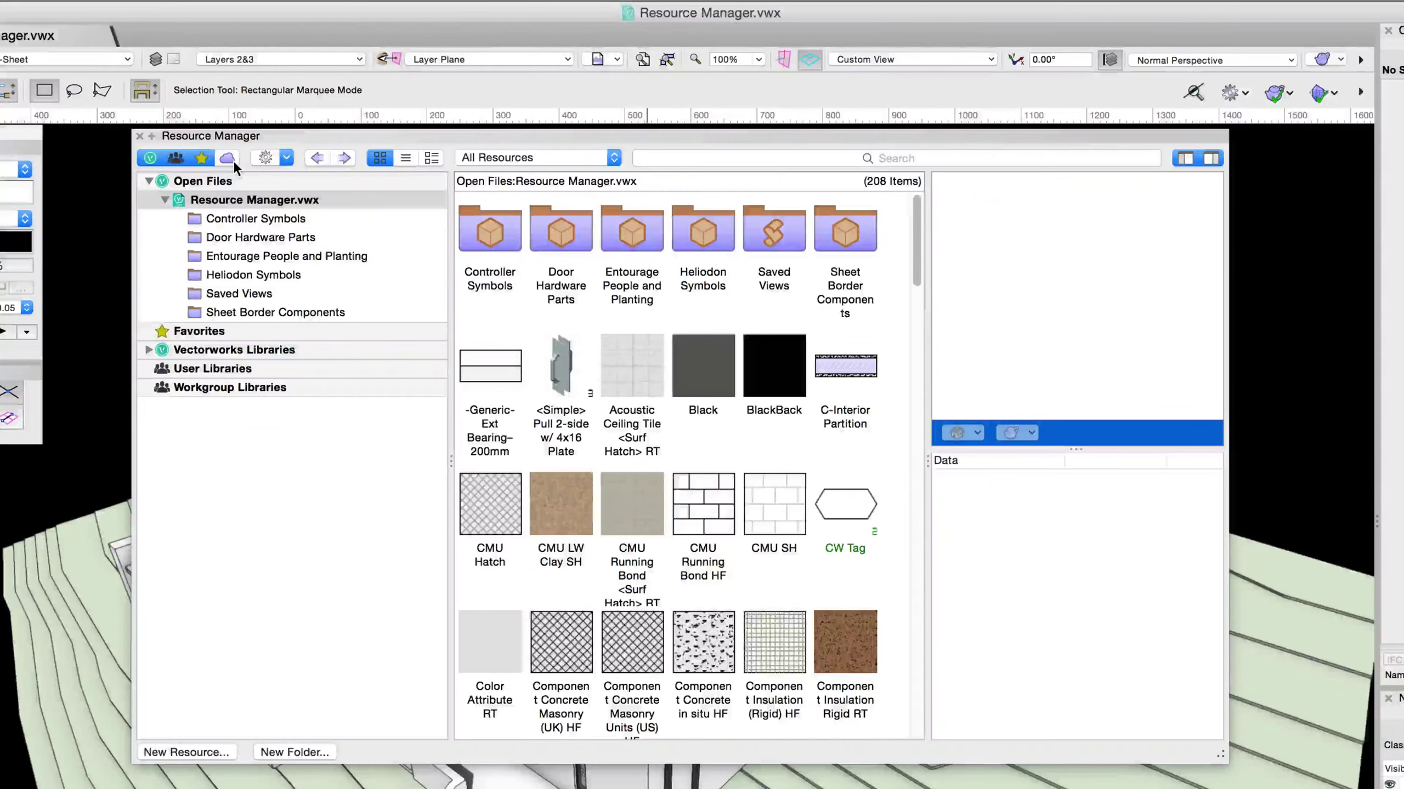
click(232, 160)
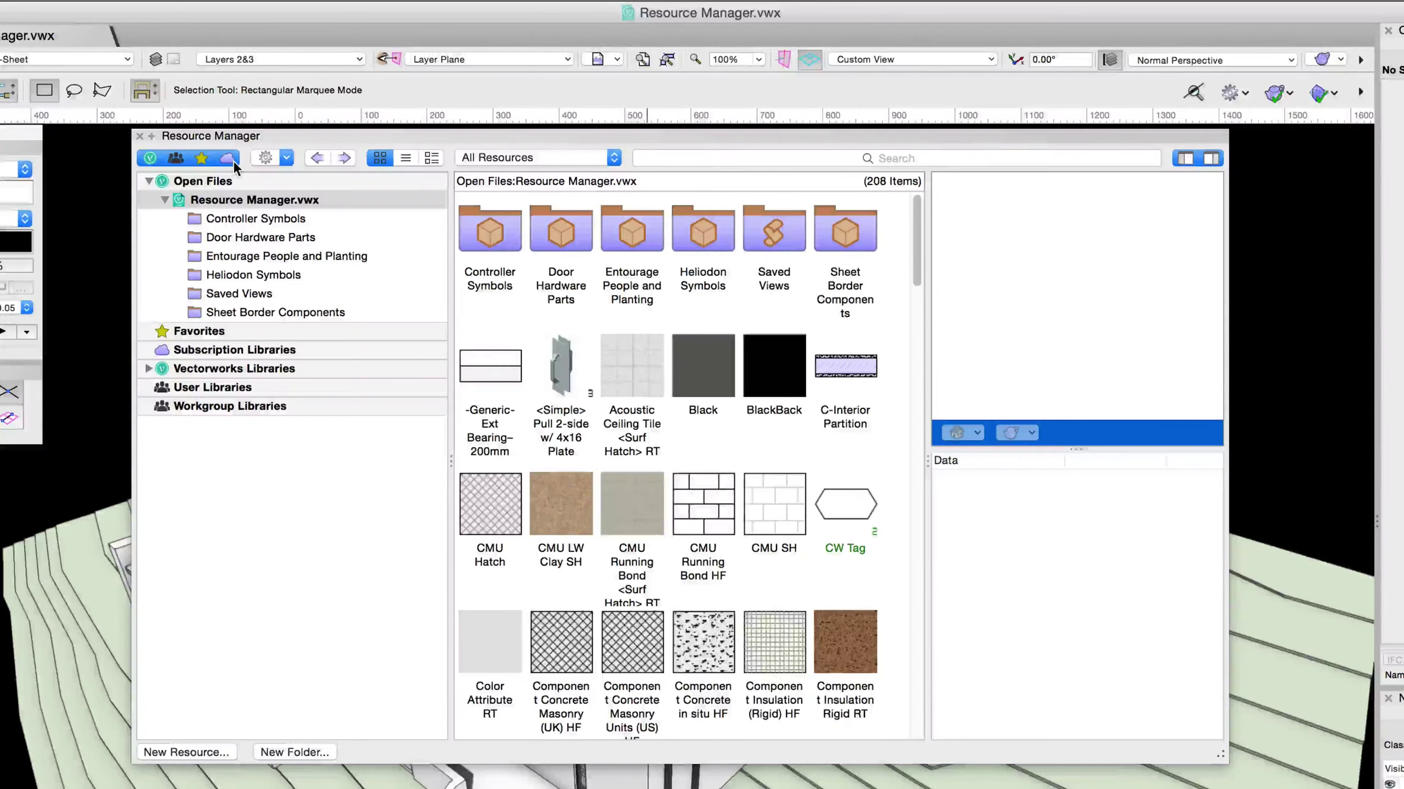
Step: Hide the Subscription, Favorites, User and Workgroup, and Vectorworks libraries so only the open files are listed
click(231, 160)
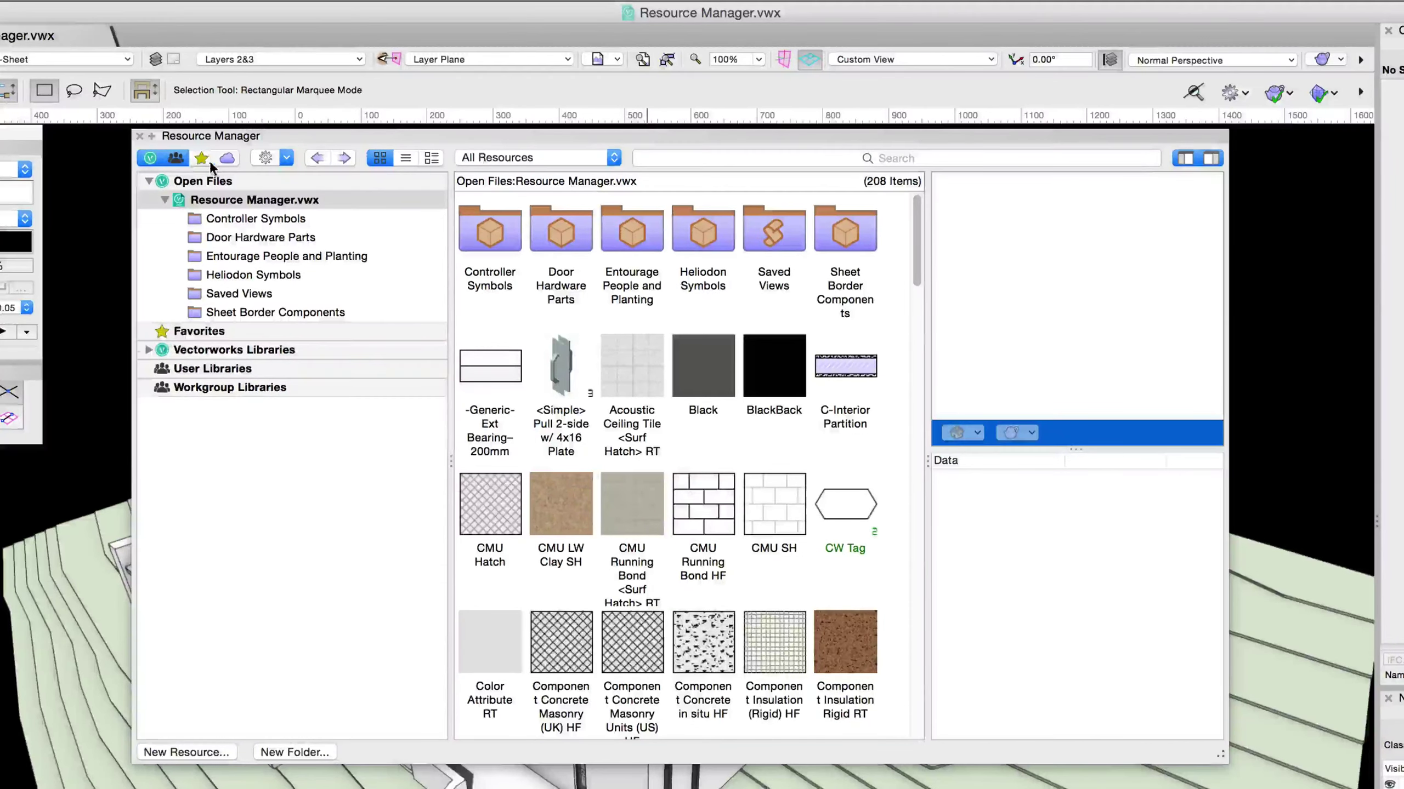
click(201, 159)
click(183, 160)
click(157, 160)
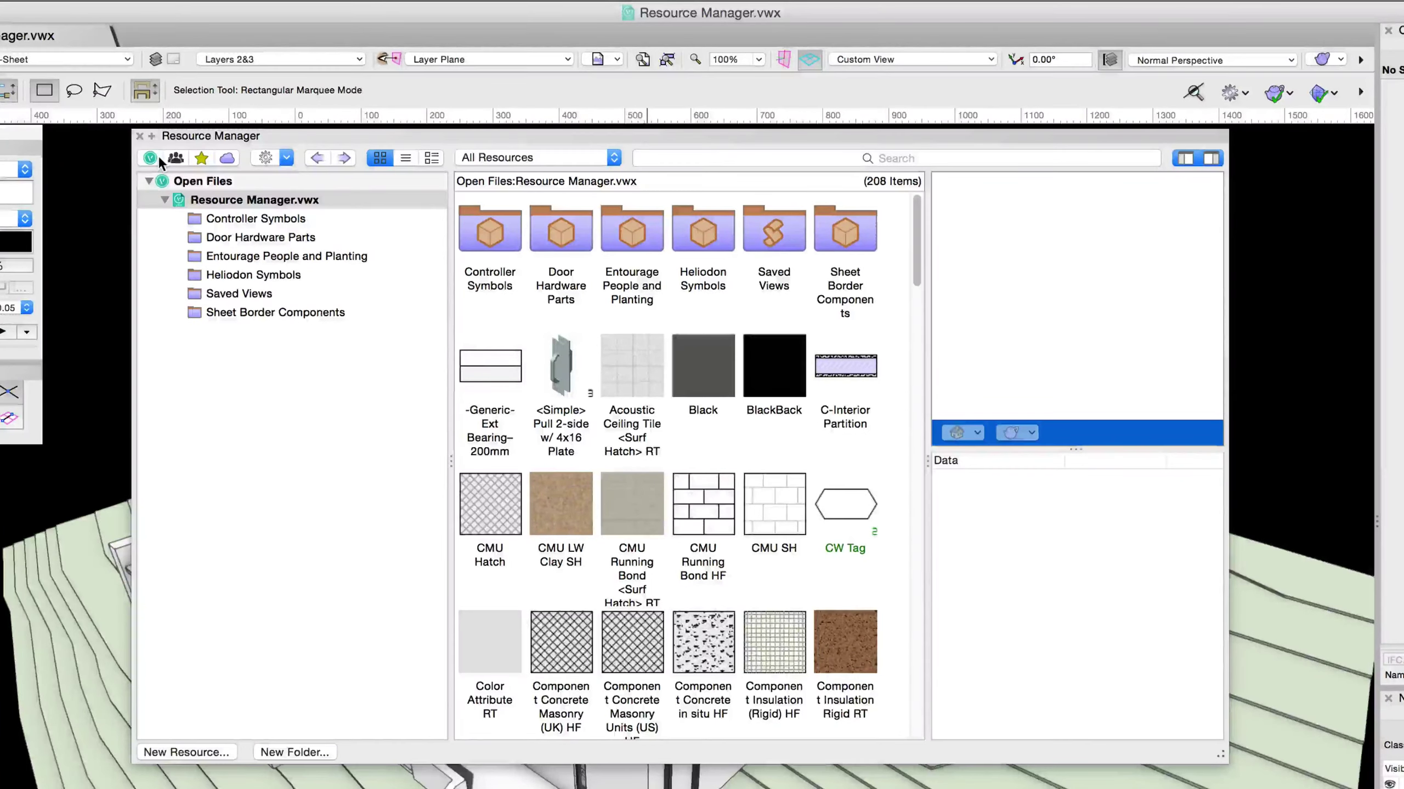
Step: Browse the resources of the document Glass and Metal Textures.vwx, and return to those of Resource Manager.vwx
click(286, 160)
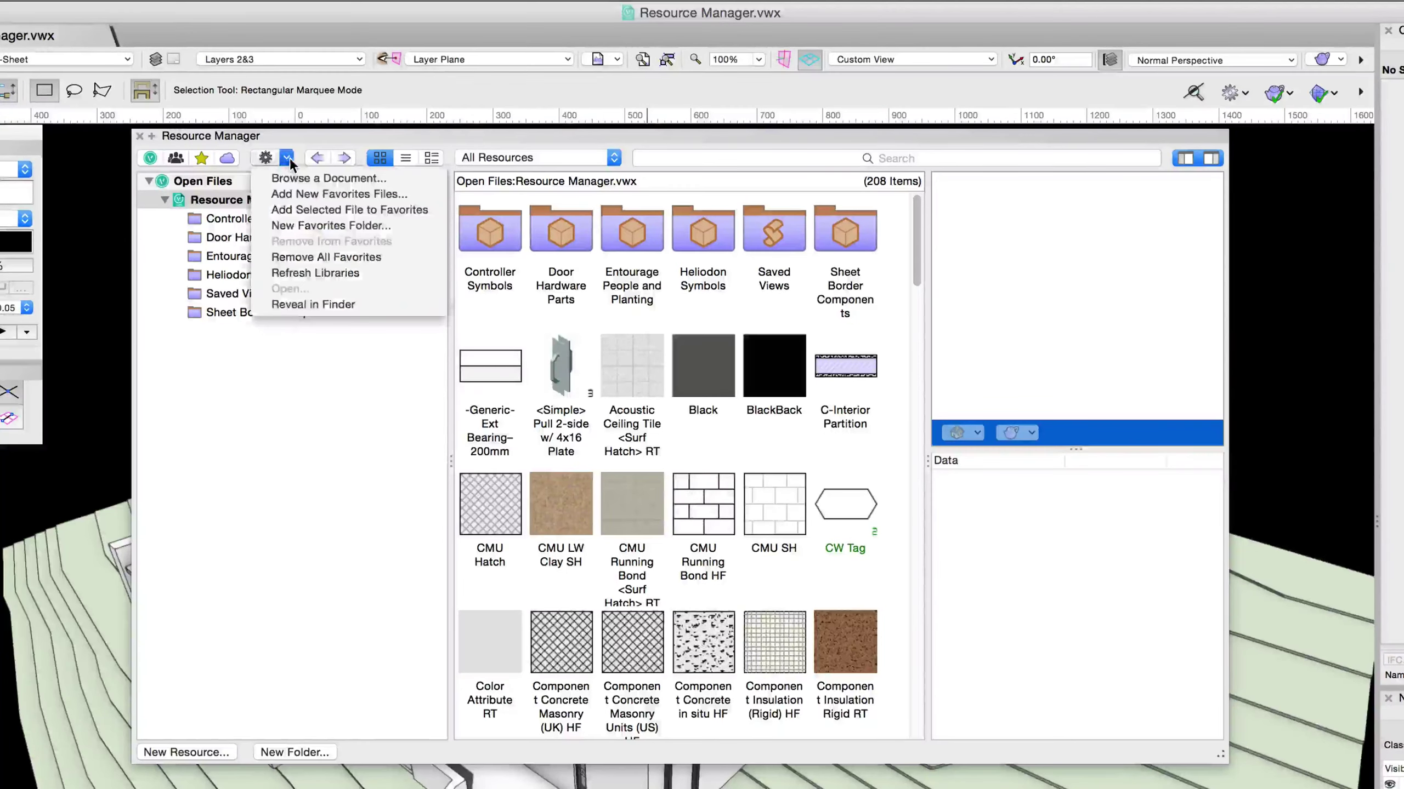
click(427, 179)
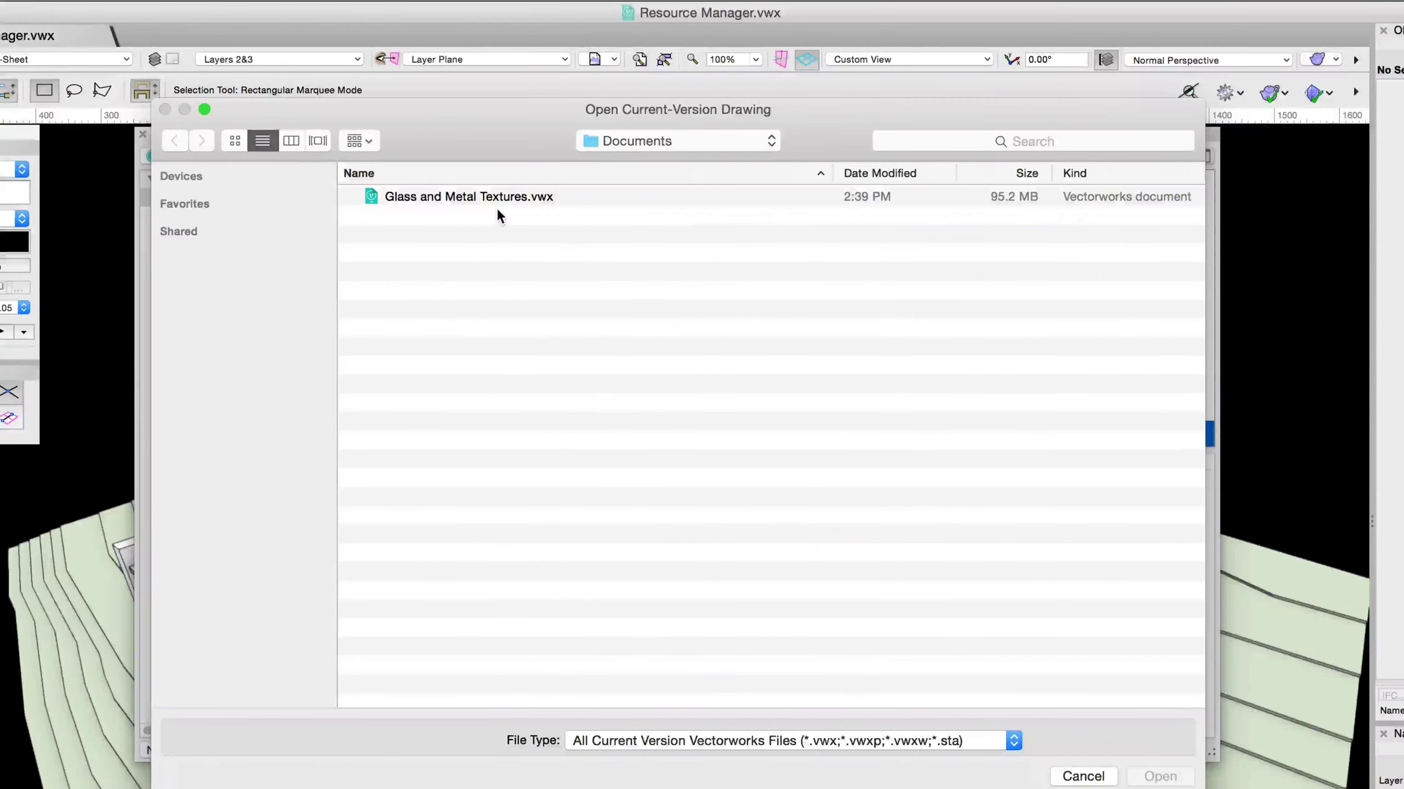
click(492, 197)
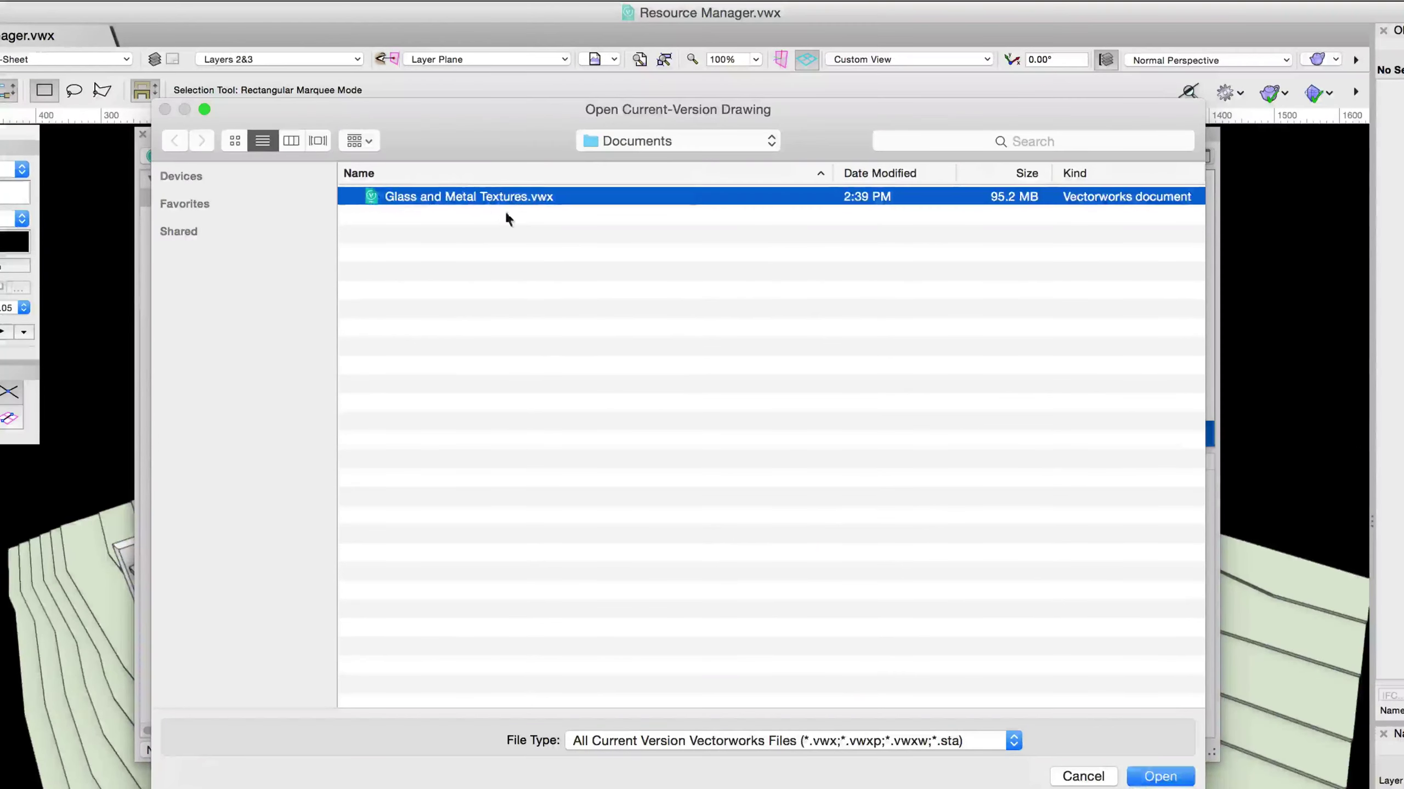
click(1166, 776)
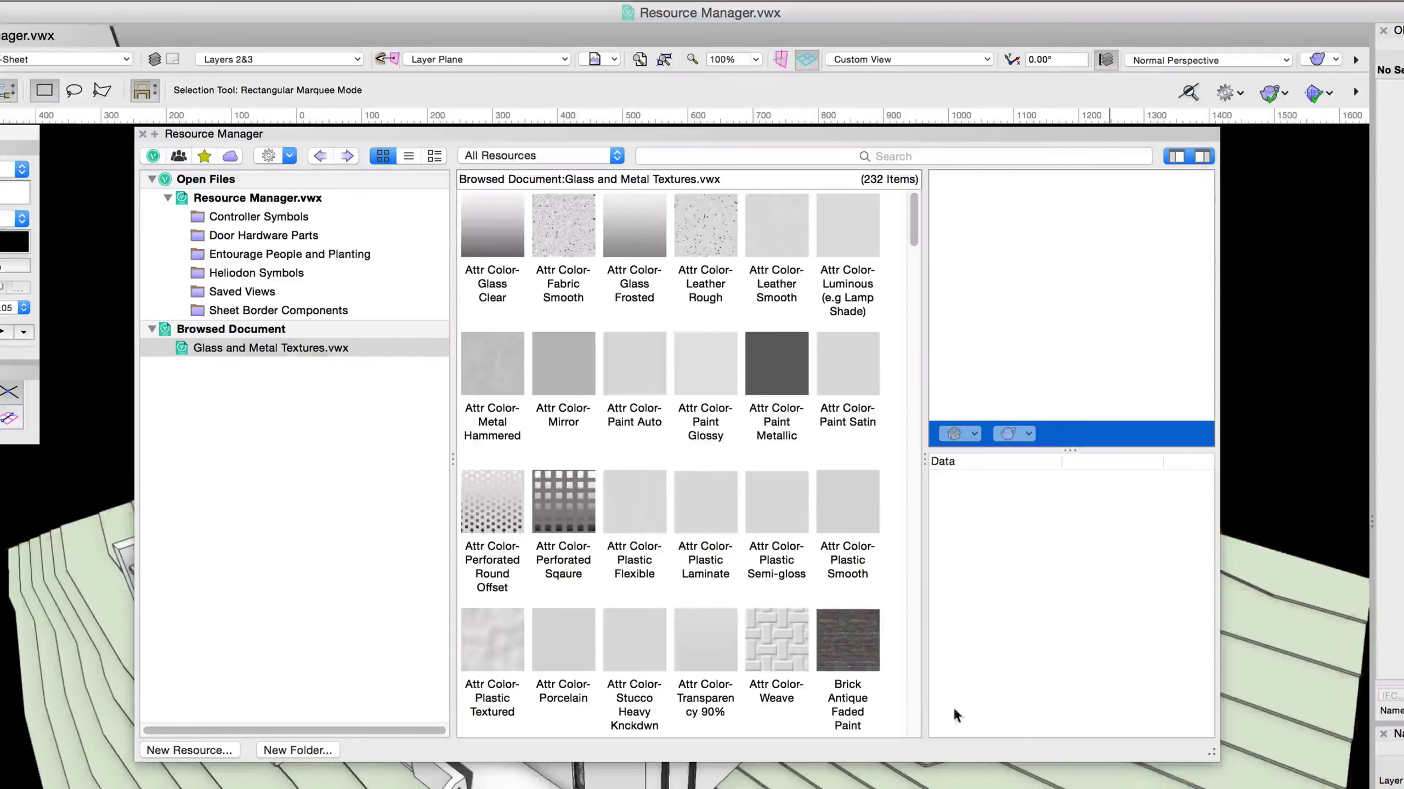
click(364, 347)
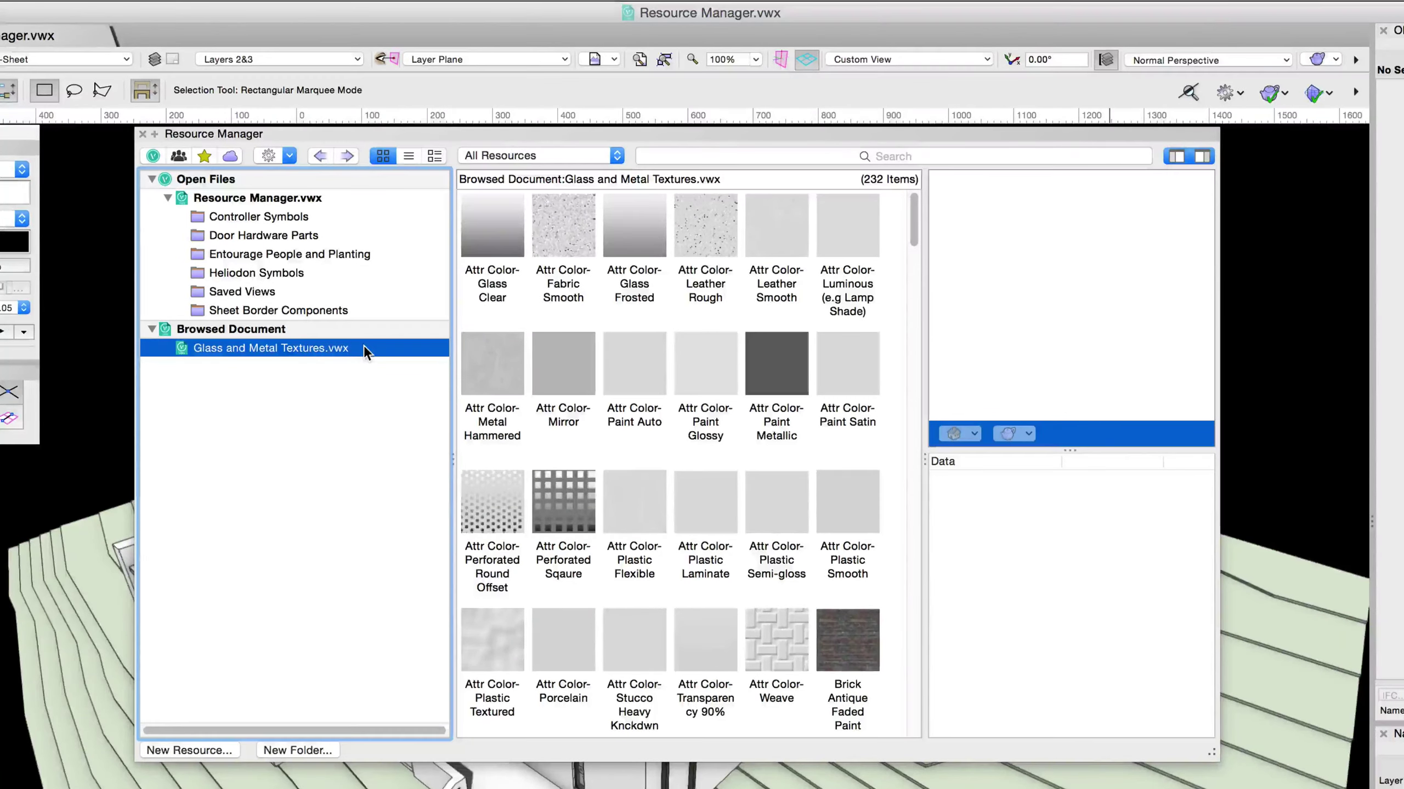
click(357, 197)
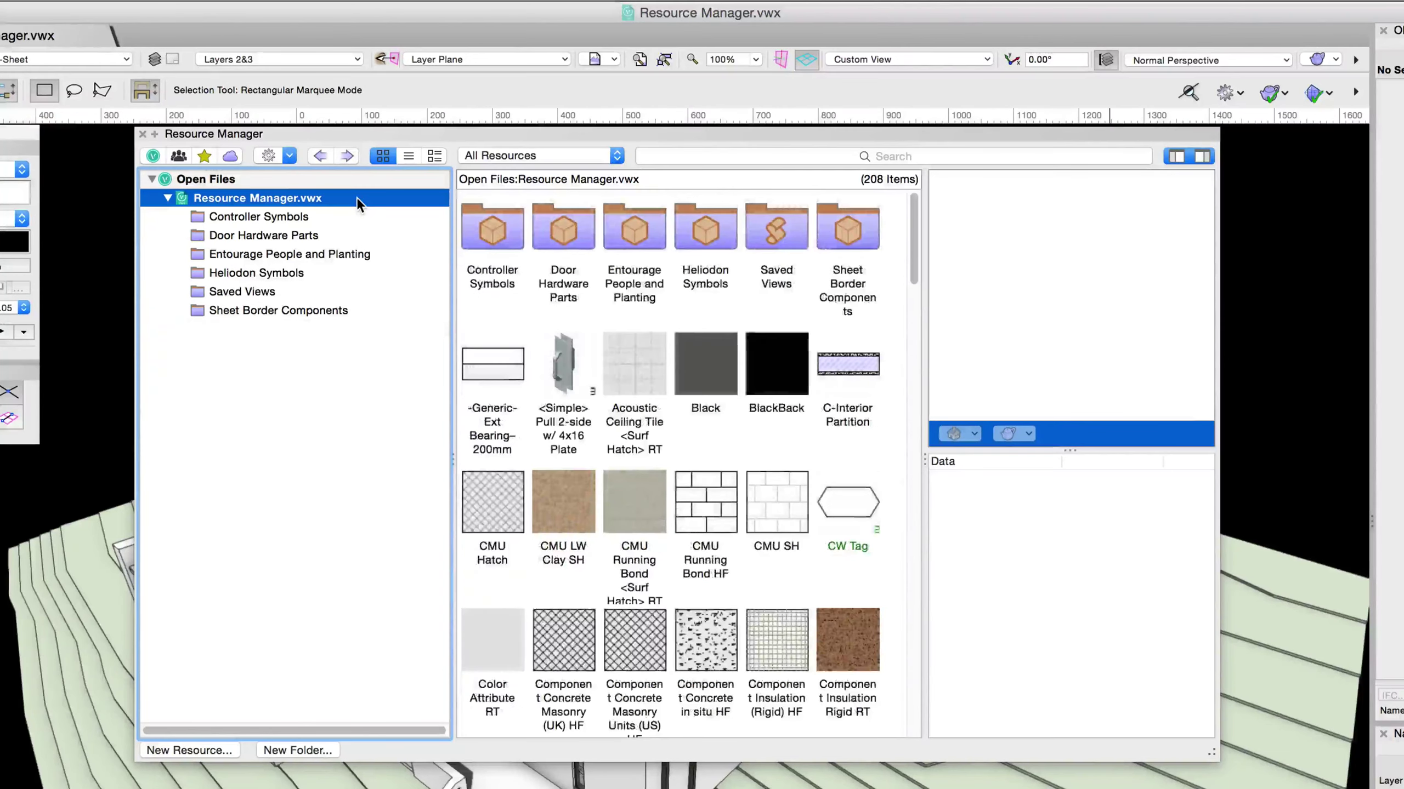
Step: Add Glass and Metal Textures.vwx to the favorites in a new favorites folder named Textures, and display that folder's contents
click(290, 156)
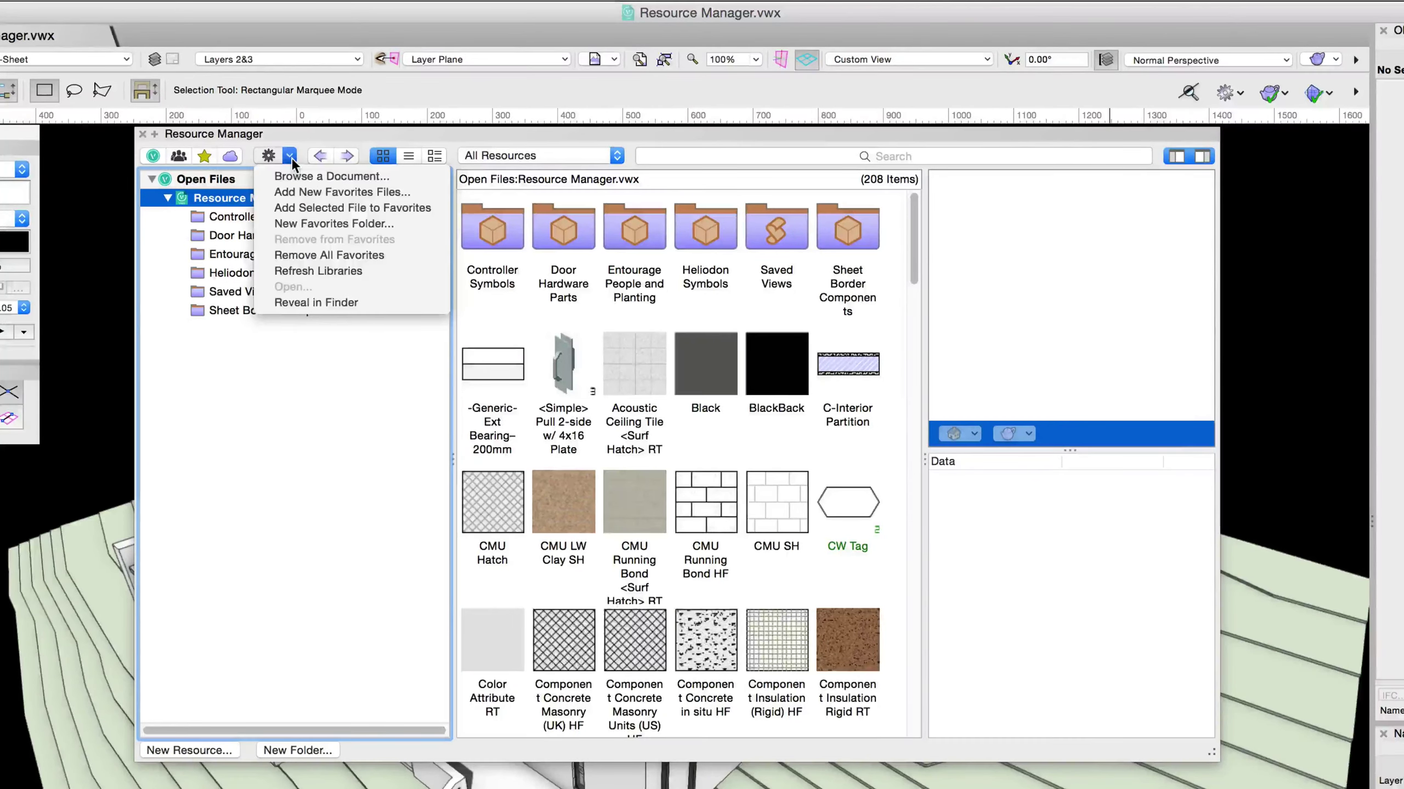
click(419, 192)
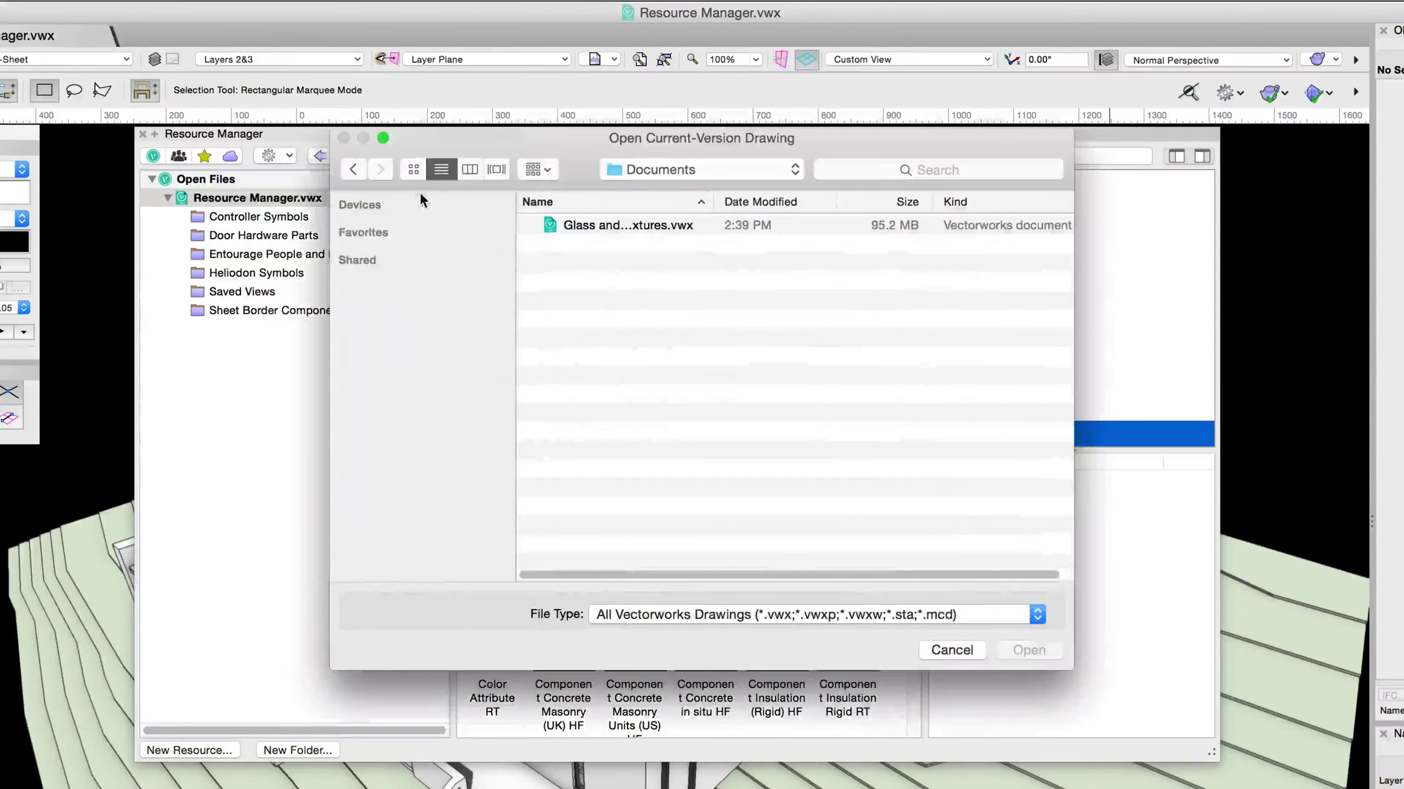
click(622, 228)
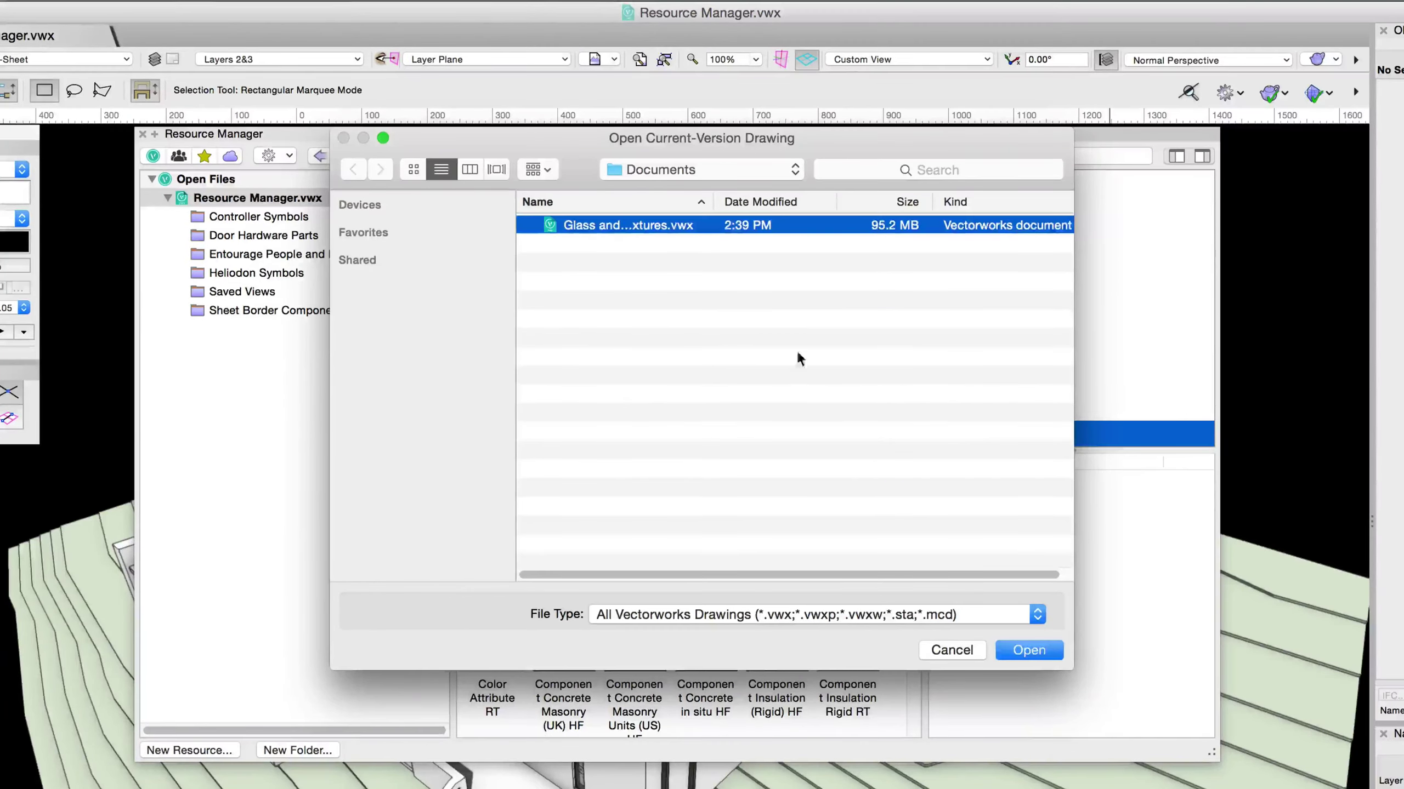
click(1018, 653)
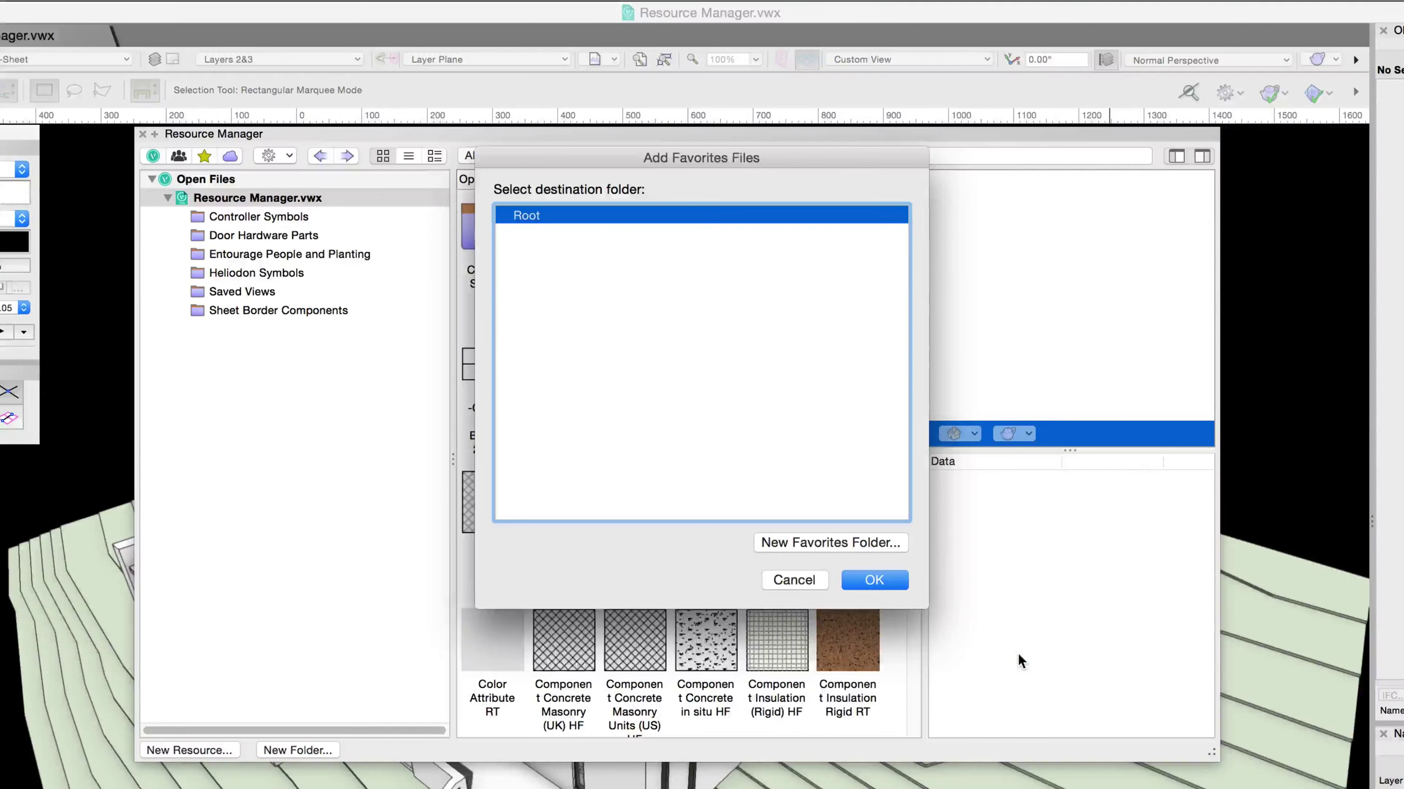
click(859, 541)
text(Textures)
key(Return)
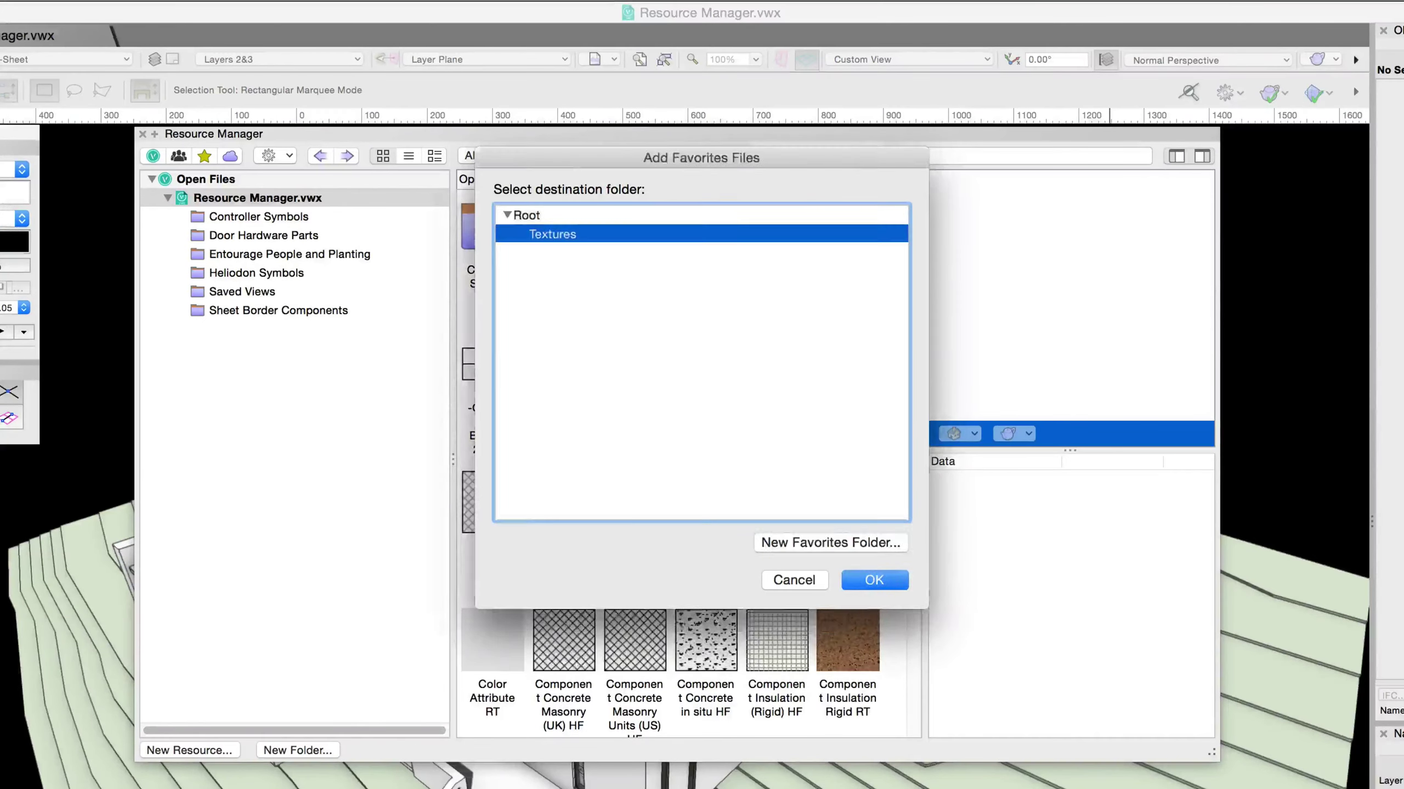
key(Return)
click(204, 156)
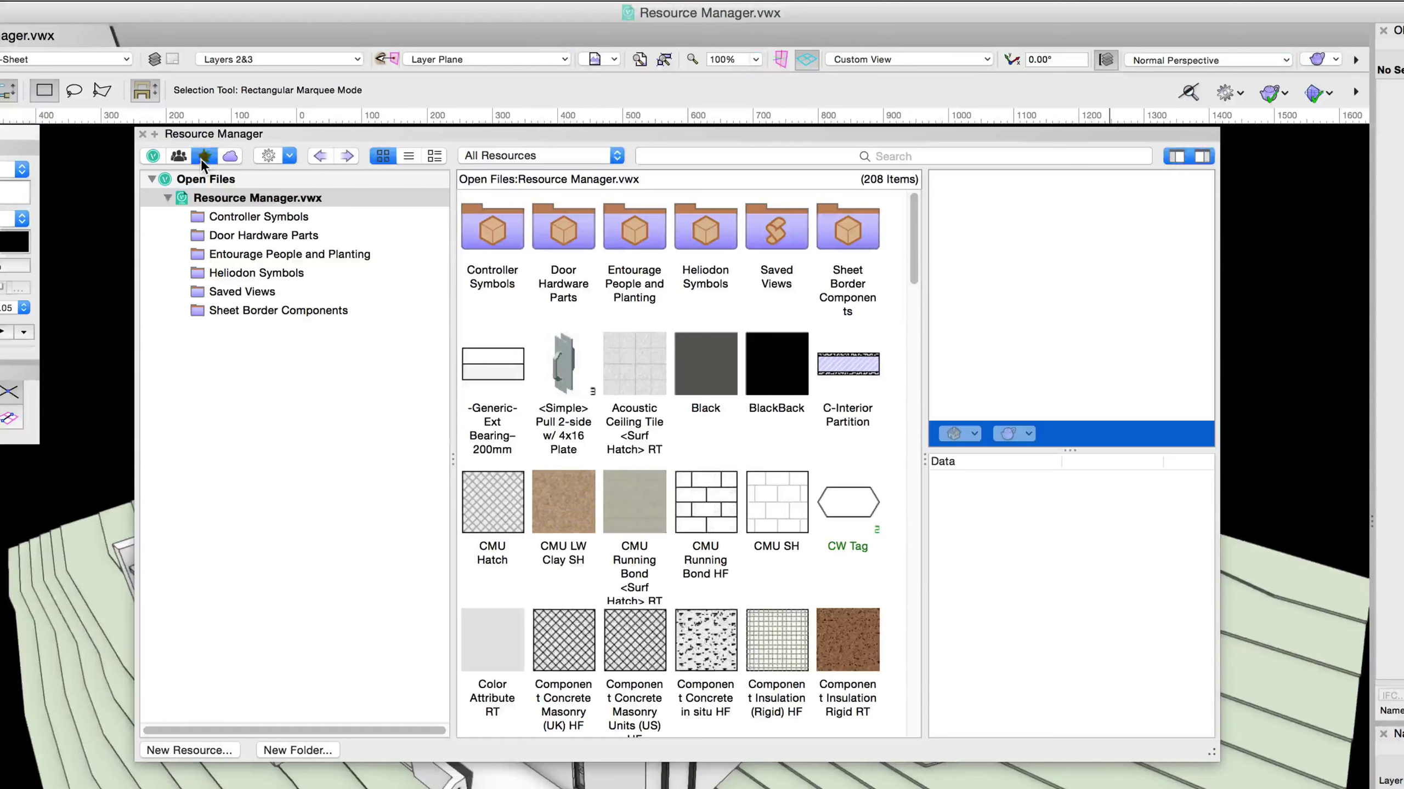
click(168, 348)
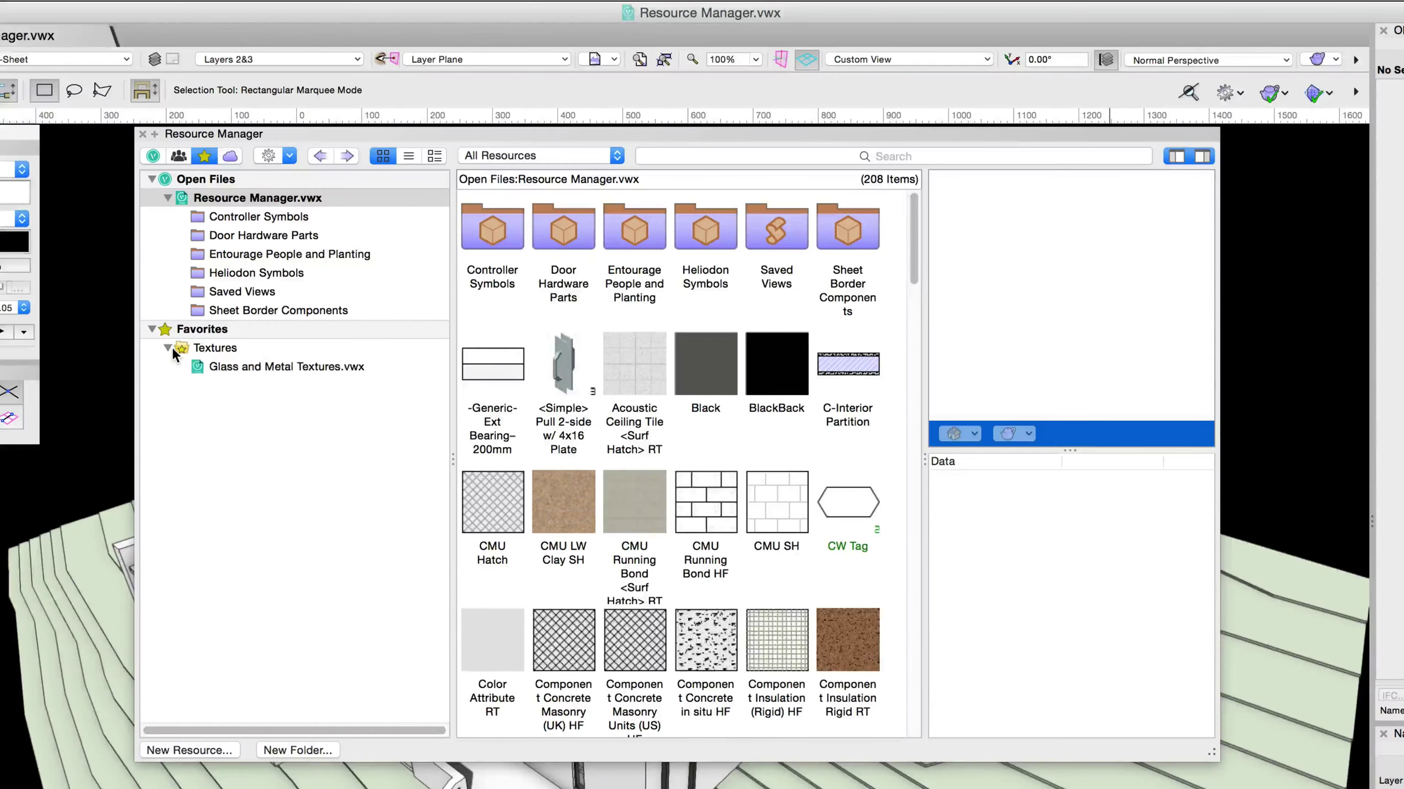
Step: Refresh the libraries and expand the Vectorworks Libraries group to list its folders
click(289, 156)
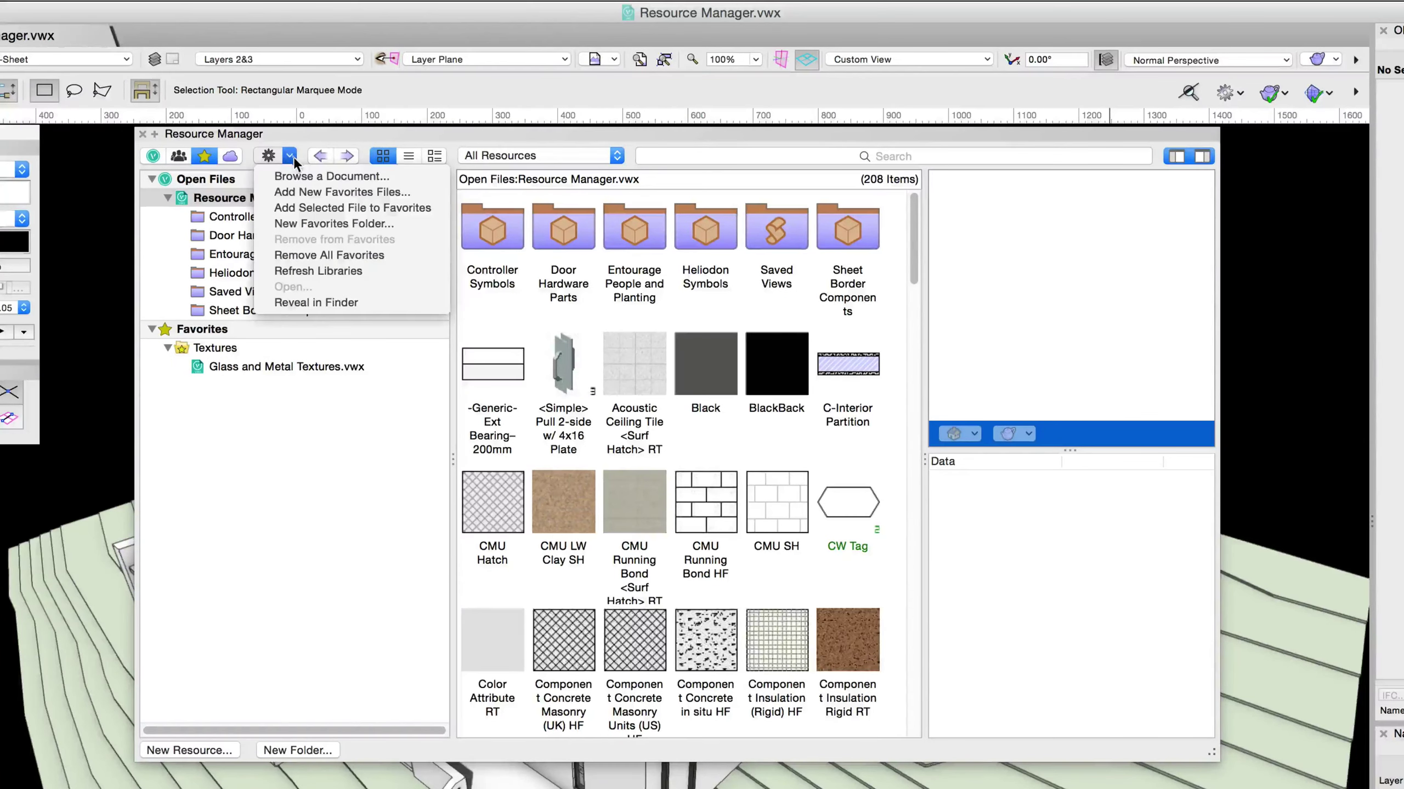
click(412, 270)
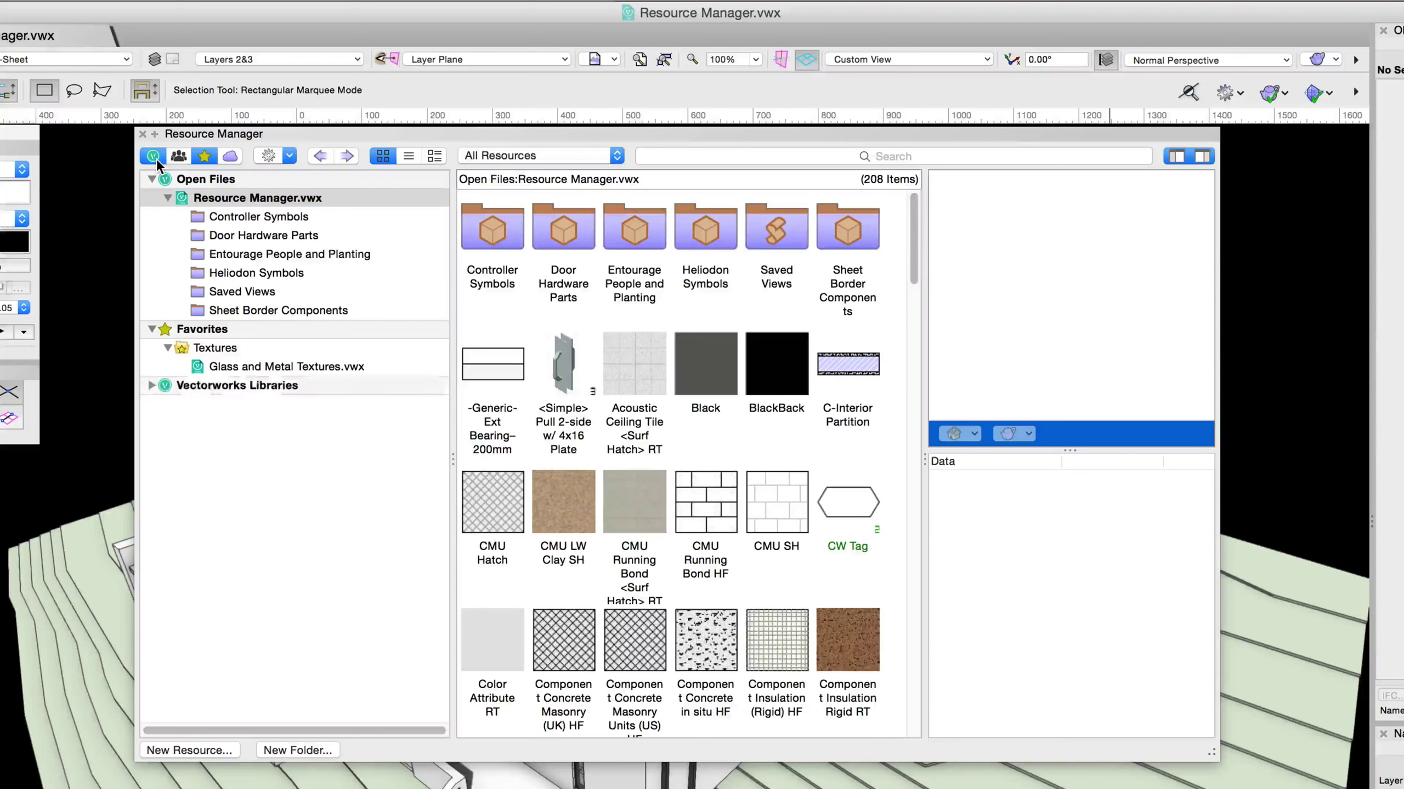
click(152, 386)
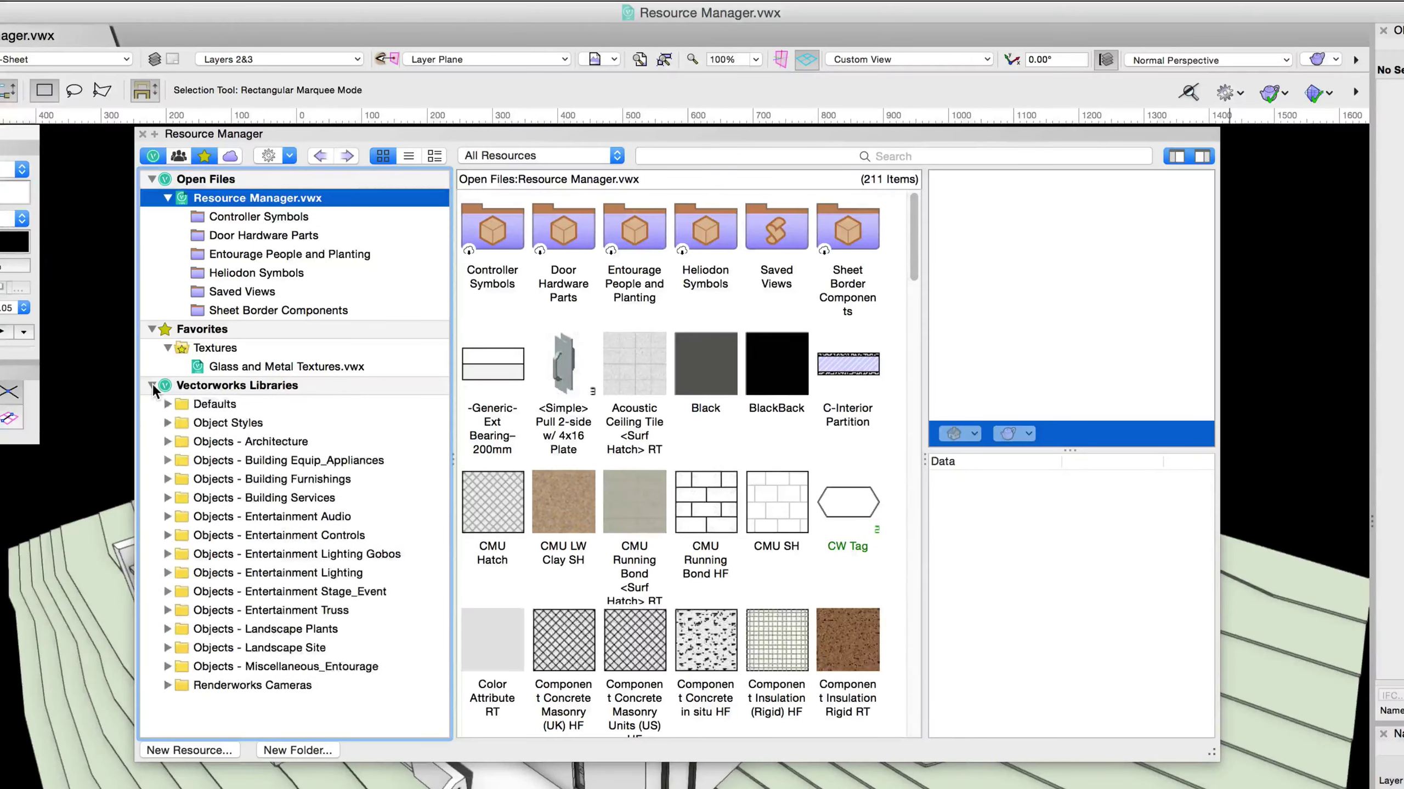
Step: Expand the Objects - Building Equip_Appliances and Siemens folders, and browse Siemens Appliances.vwx with its Cooker Hoods and Kitchen Built-In folders
click(167, 461)
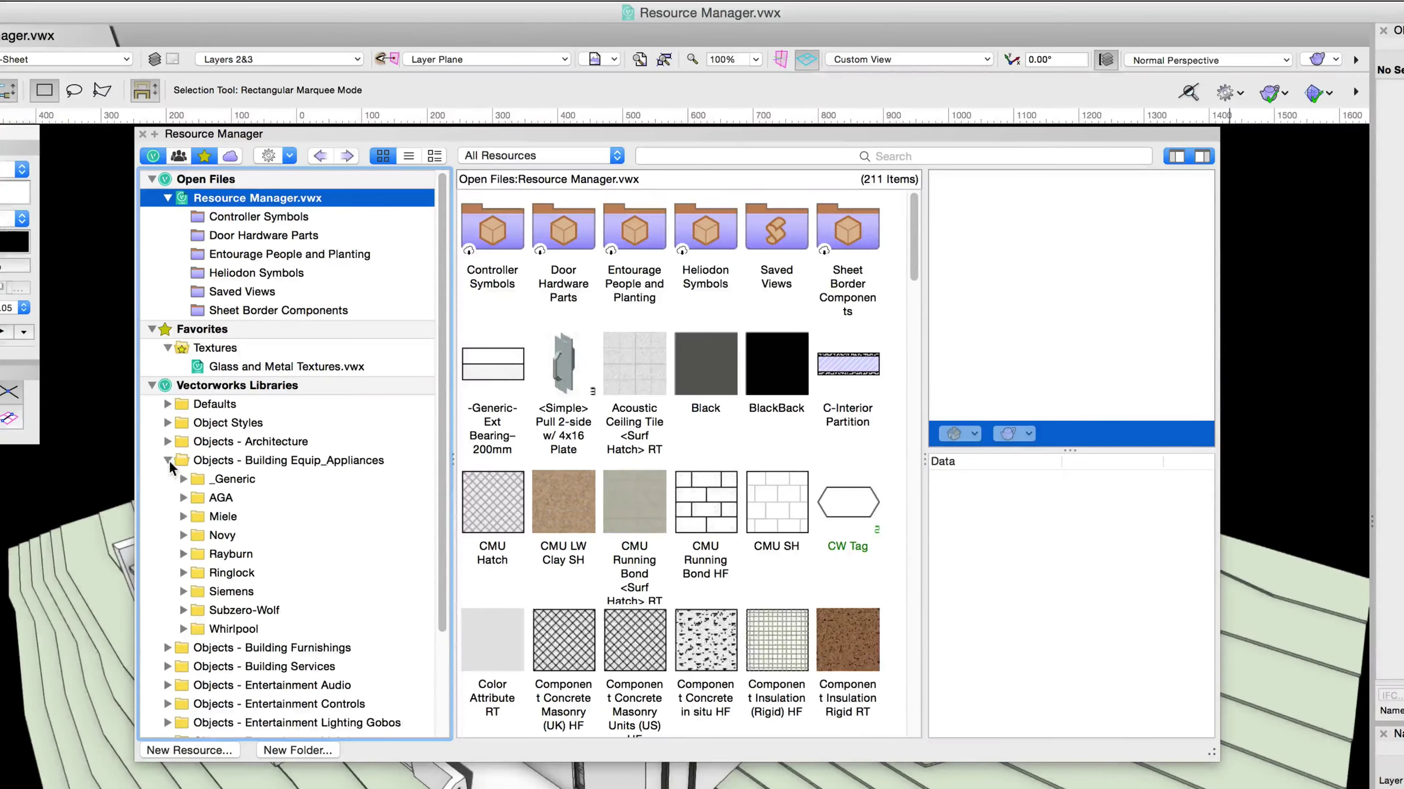
click(184, 592)
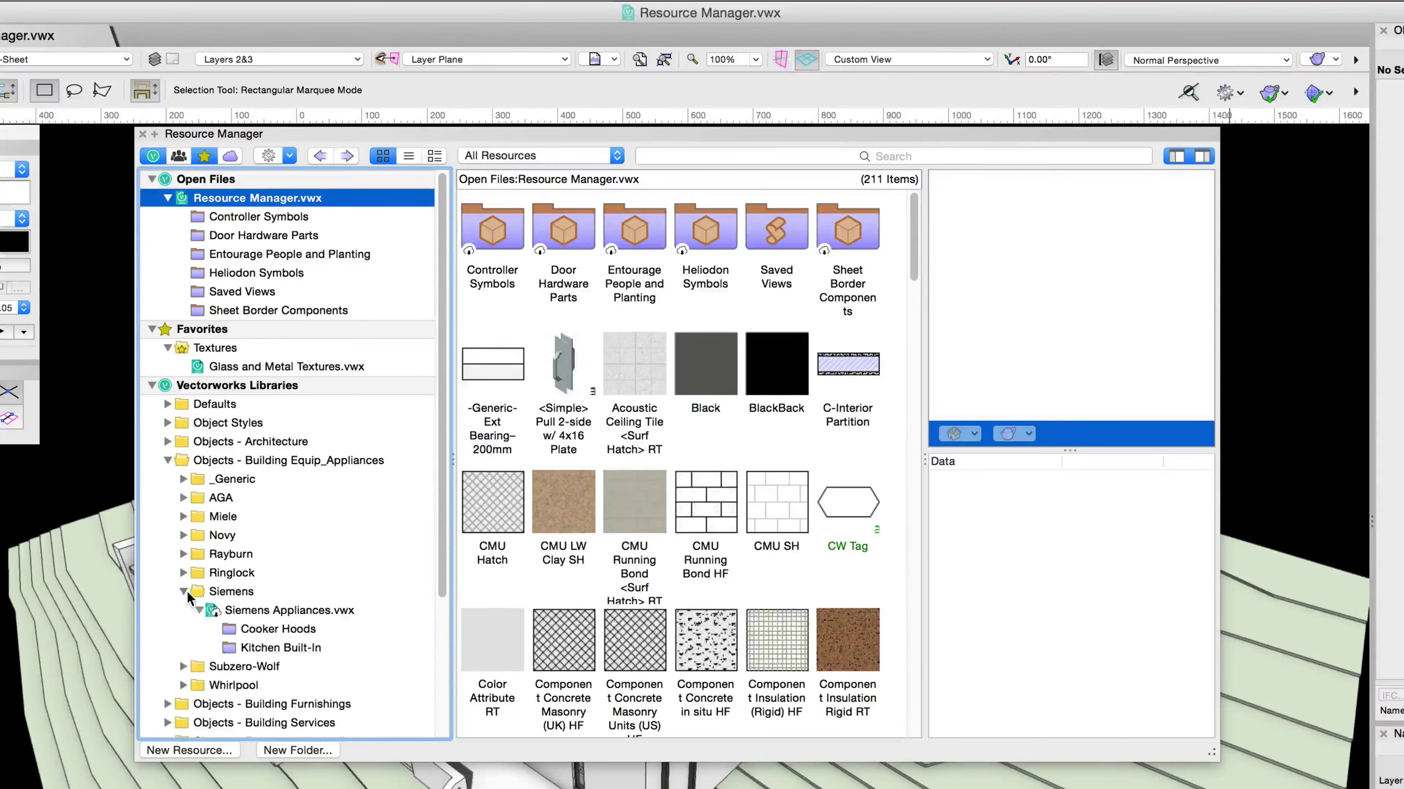
click(255, 611)
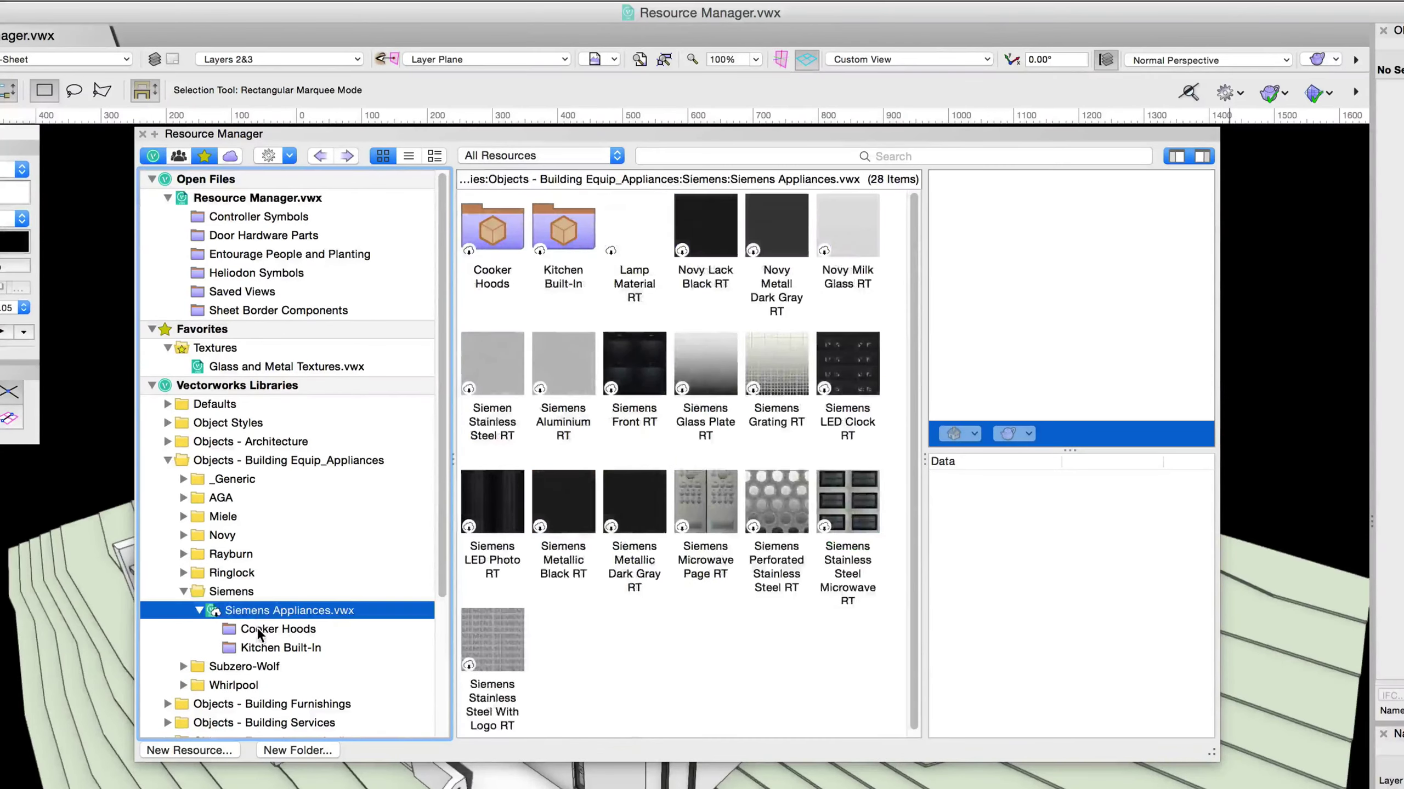
click(256, 628)
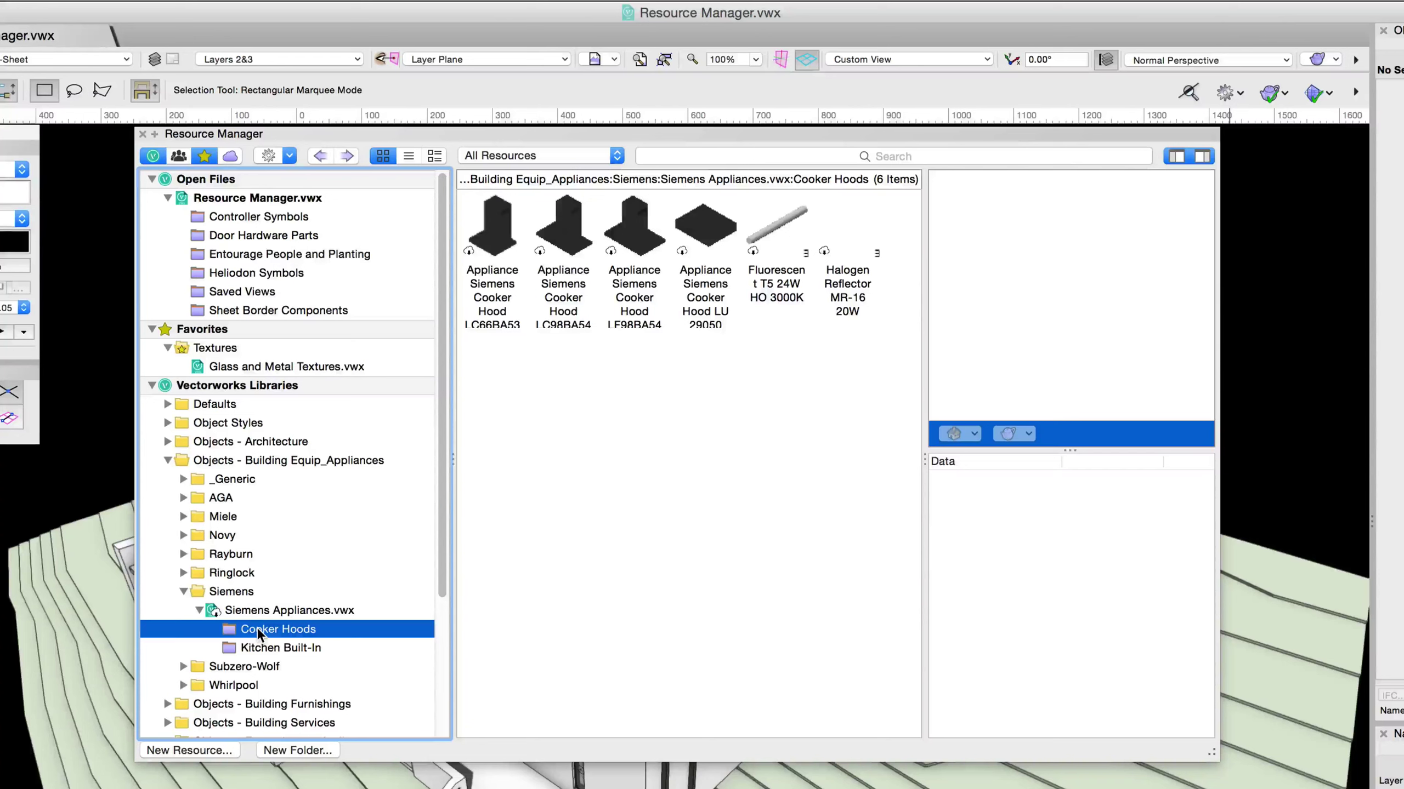
click(259, 648)
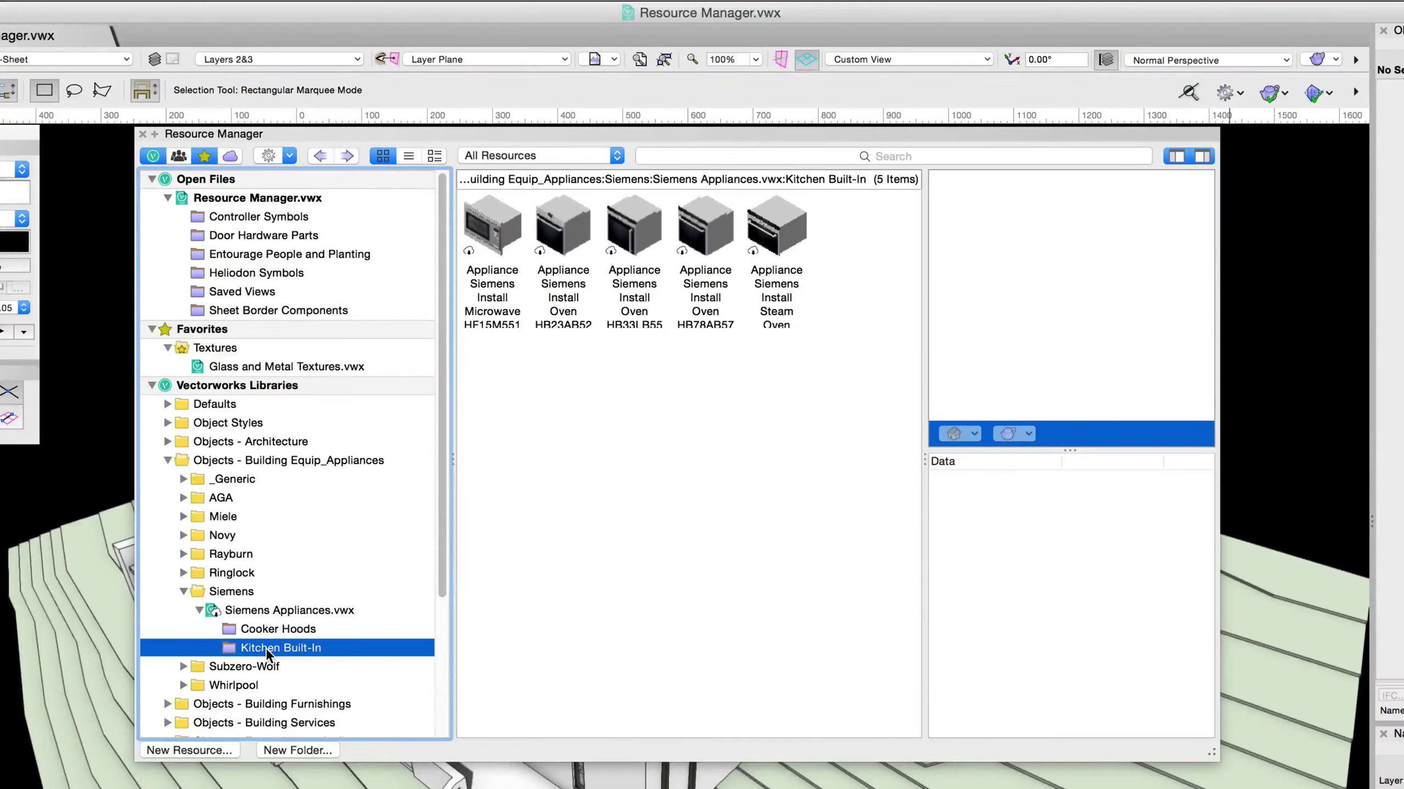
click(325, 611)
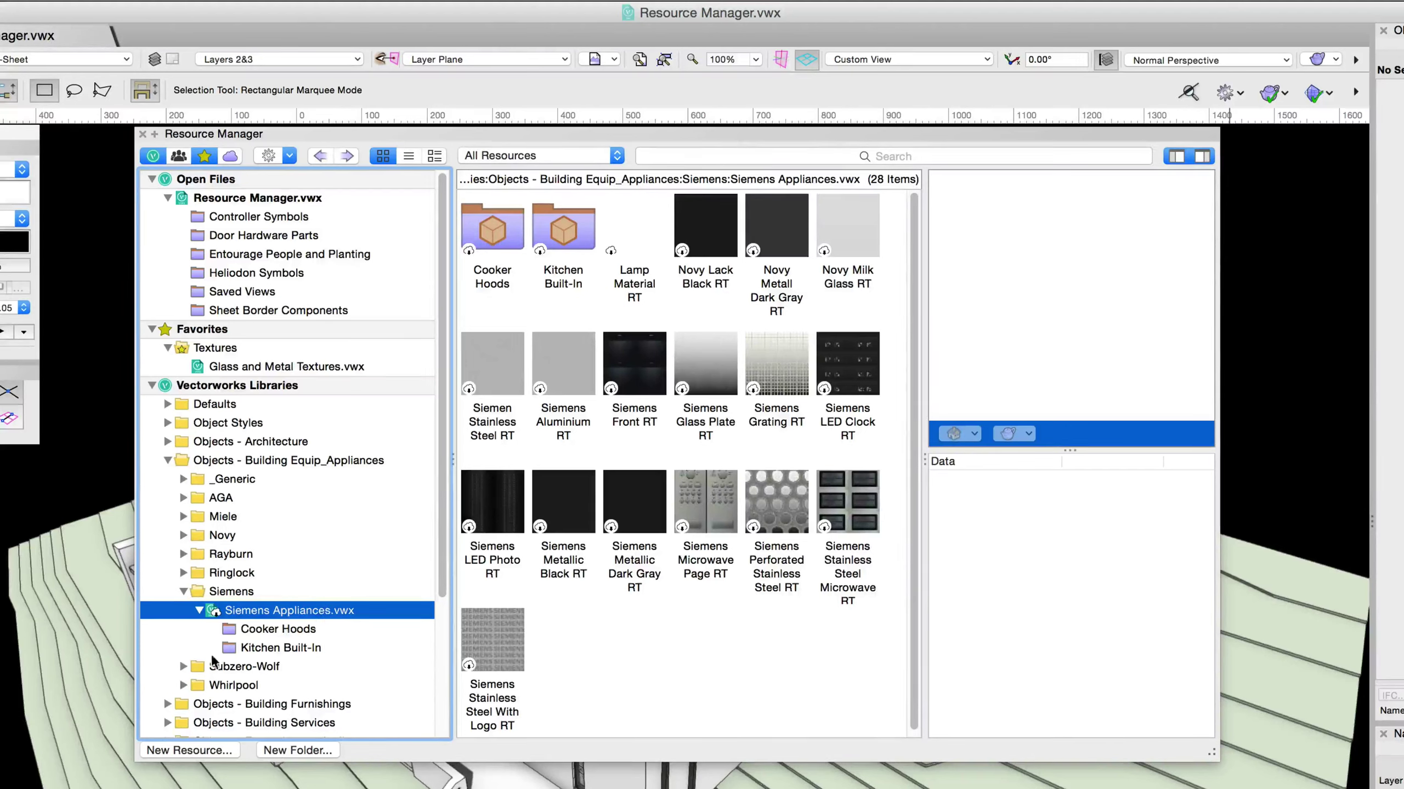
Step: Expand the Subzero-Wolf folder and browse SubZero USA Appliances.vwx and its Built-in Refrigeration folder
click(184, 666)
click(303, 686)
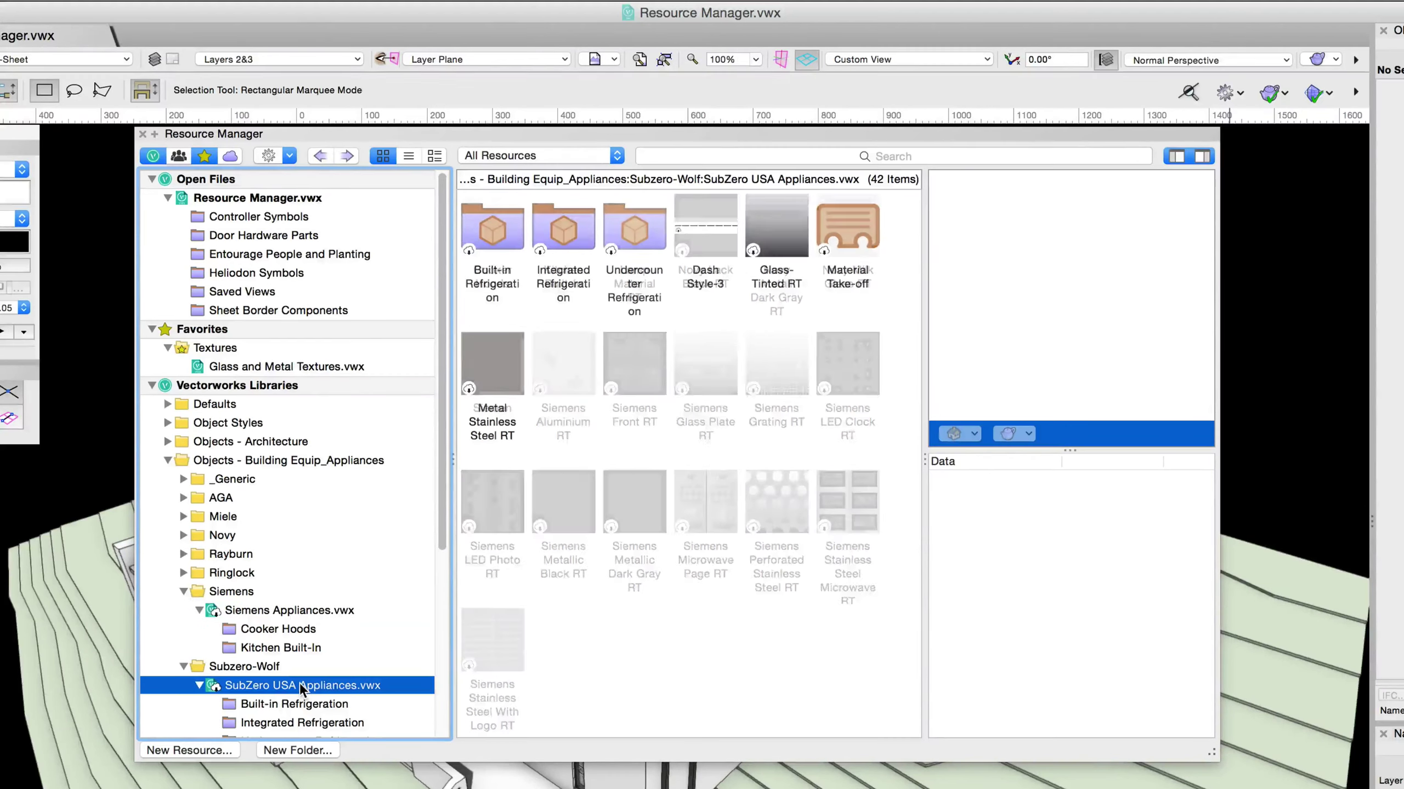
click(224, 707)
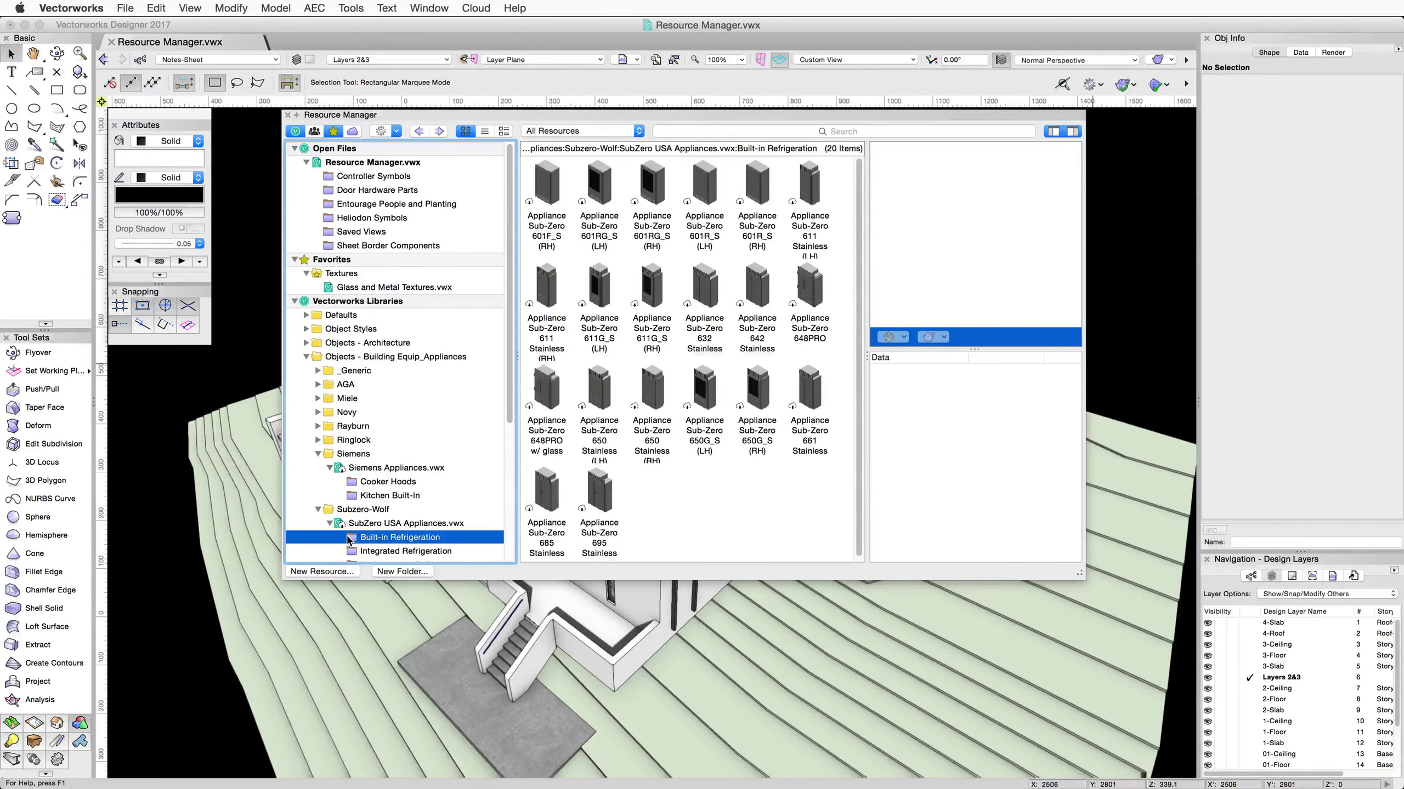
Step: Look over the installable libraries in the Vectorworks Package Manager, and close it without installing anything
click(513, 9)
click(661, 140)
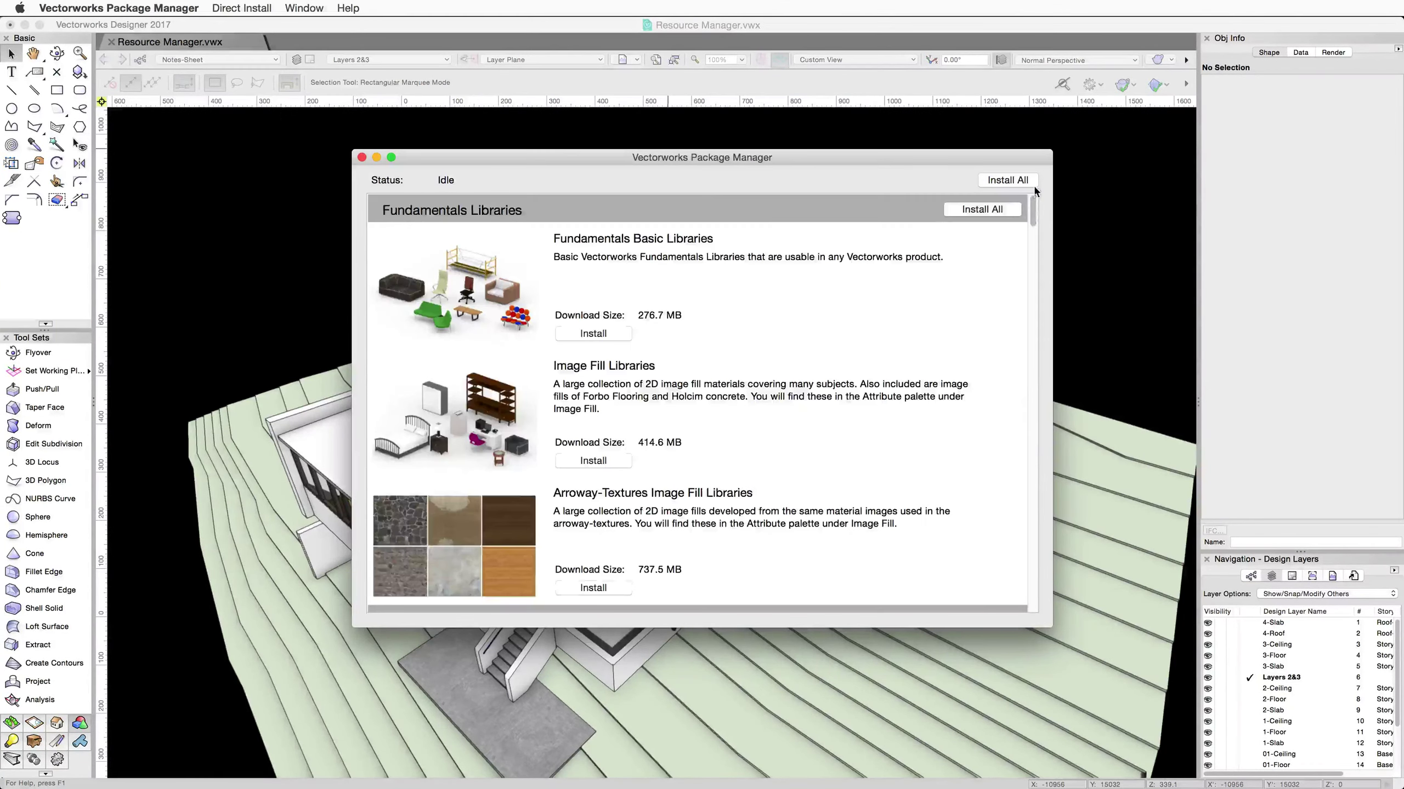
click(1034, 183)
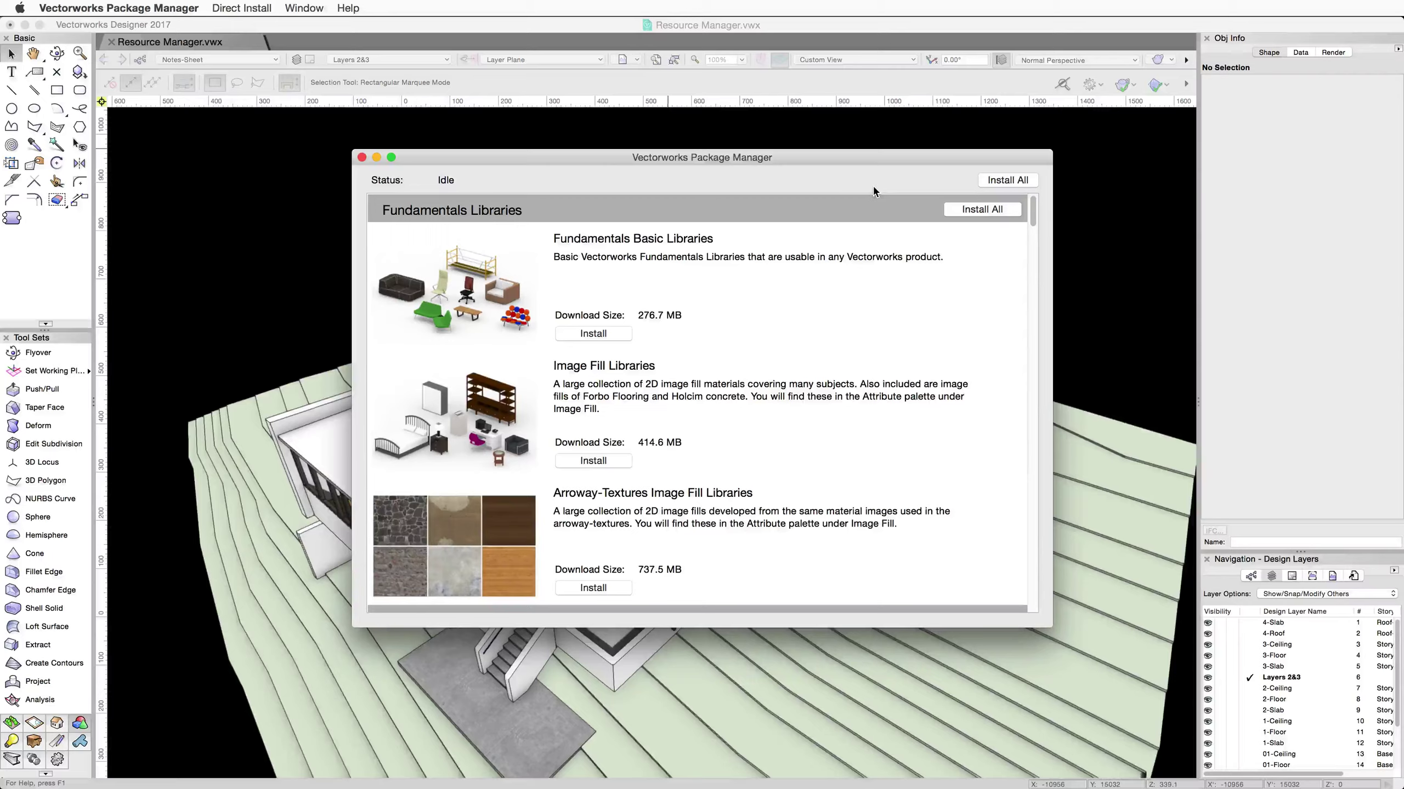
click(361, 157)
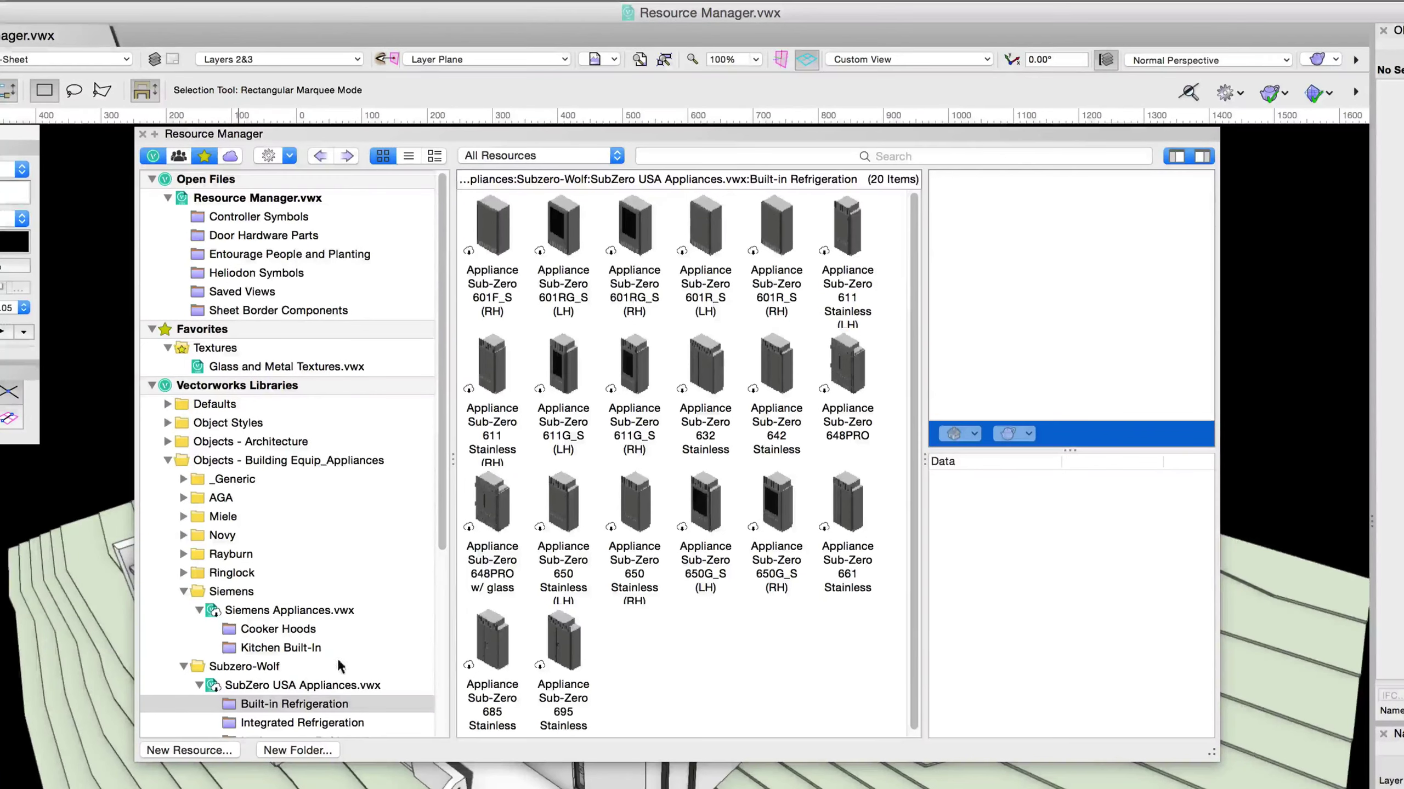
Step: Check the download option of SubZero USA Appliances.vwx, and import the Appliance Sub-Zero 700BF symbol from its Integrated Refrigeration folder
click(336, 683)
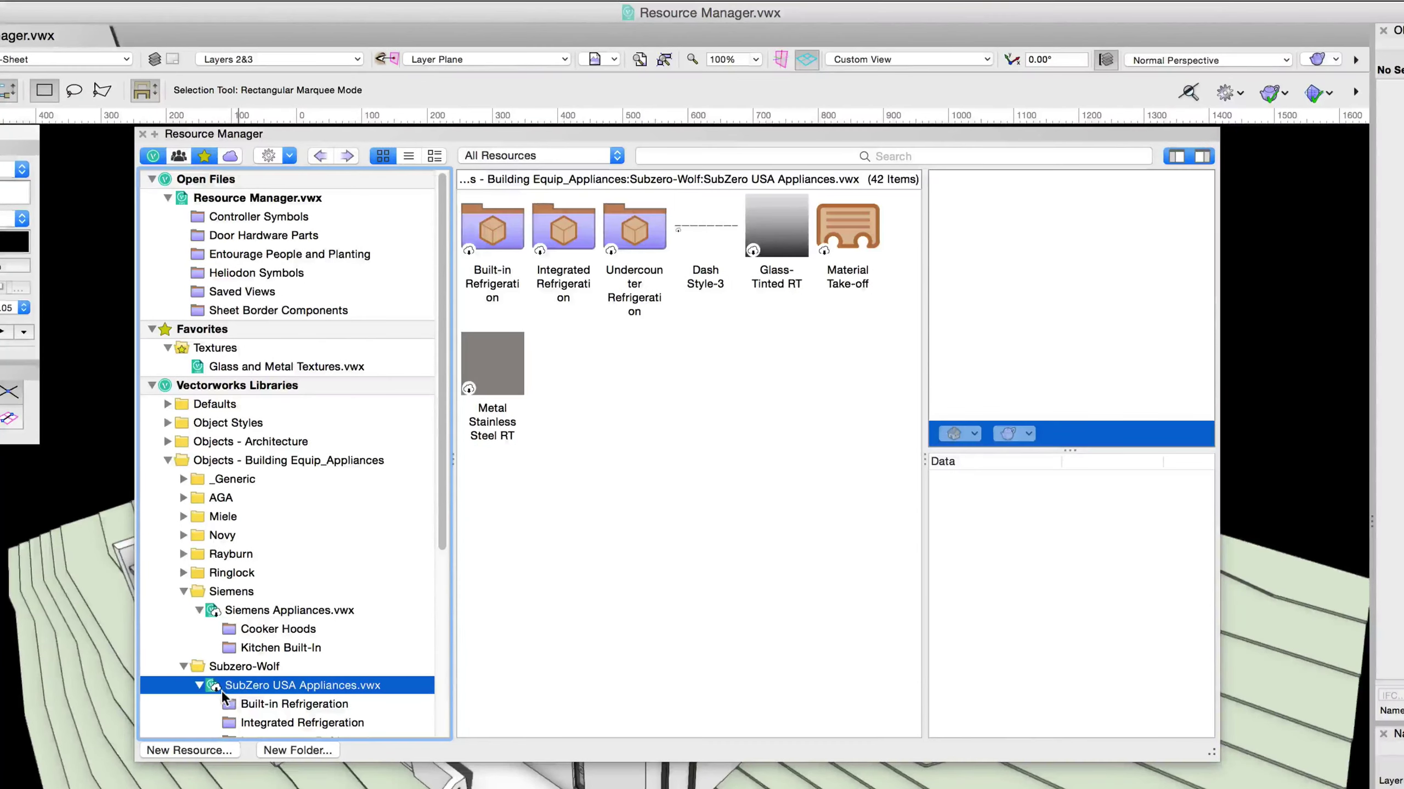
right_click(356, 689)
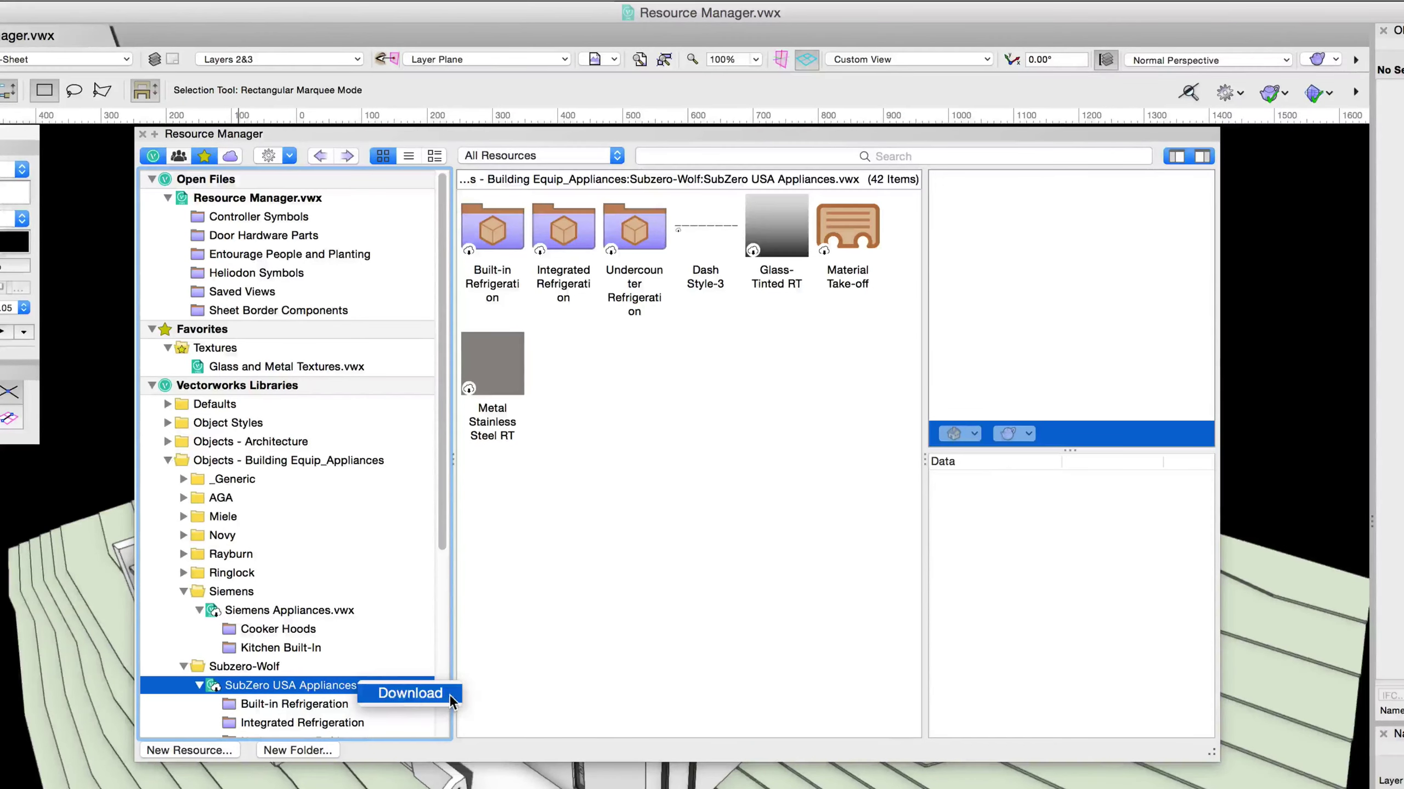
click(603, 480)
double_click(563, 226)
click(563, 226)
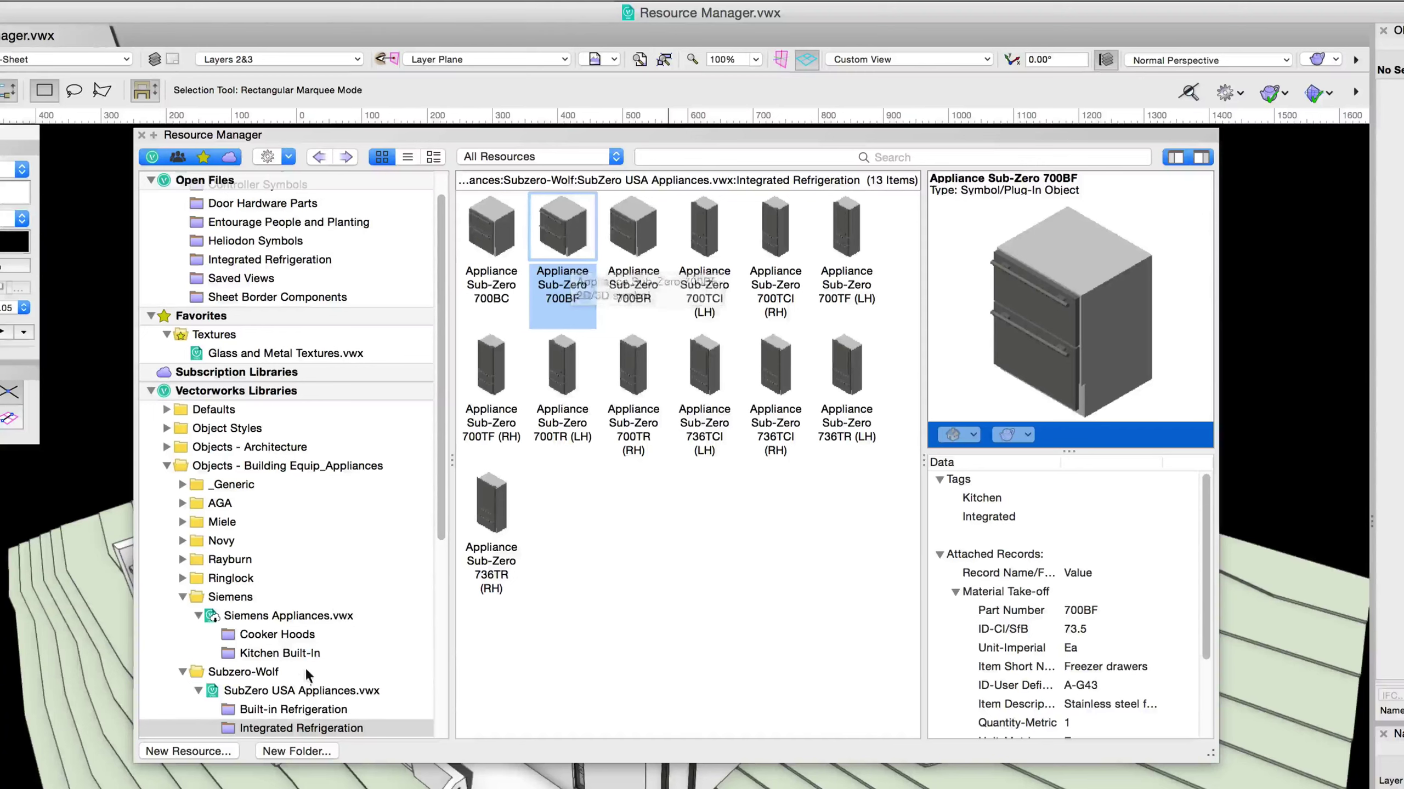
Step: Open the library file SubZero USA Appliances.vwx as a document from the Resource Manager
click(297, 693)
click(288, 158)
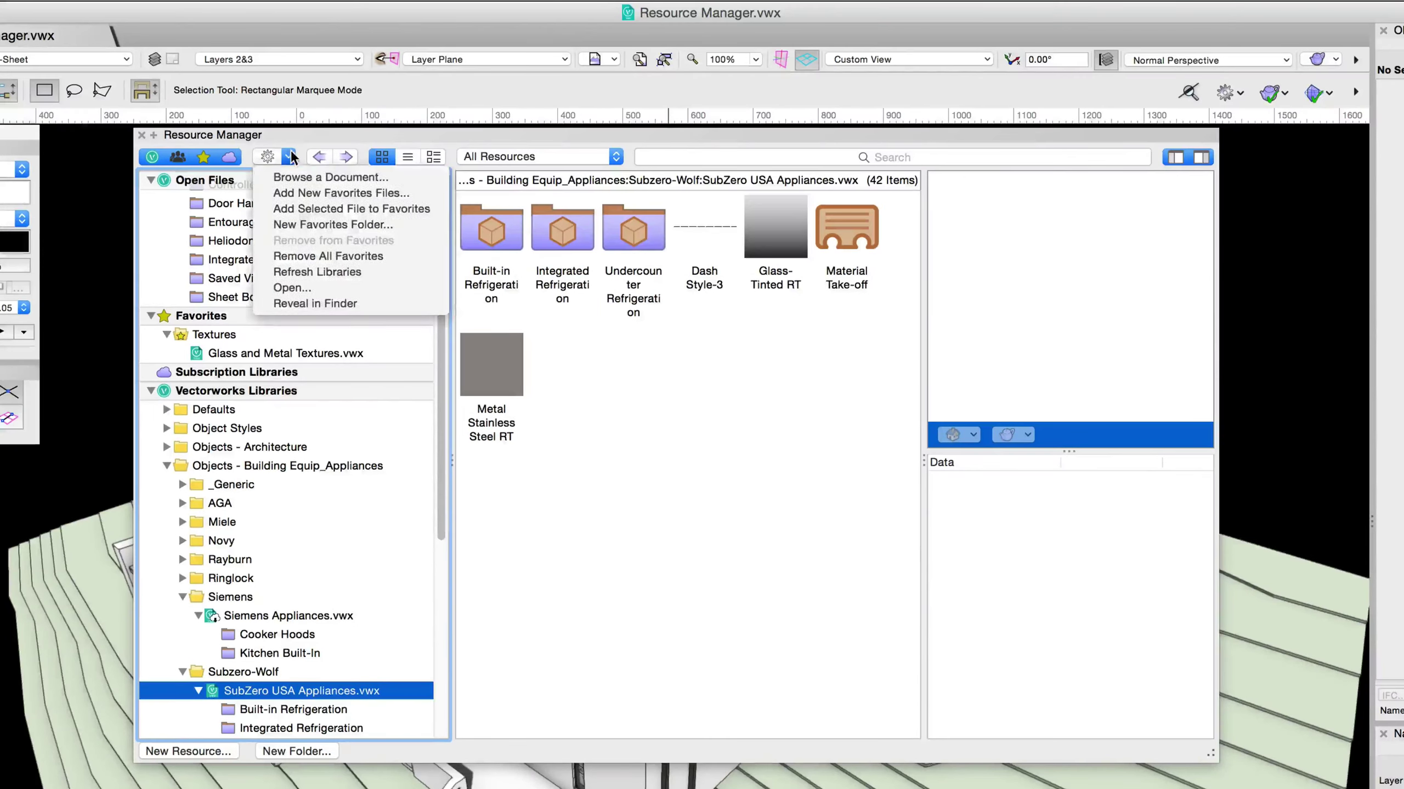
click(371, 286)
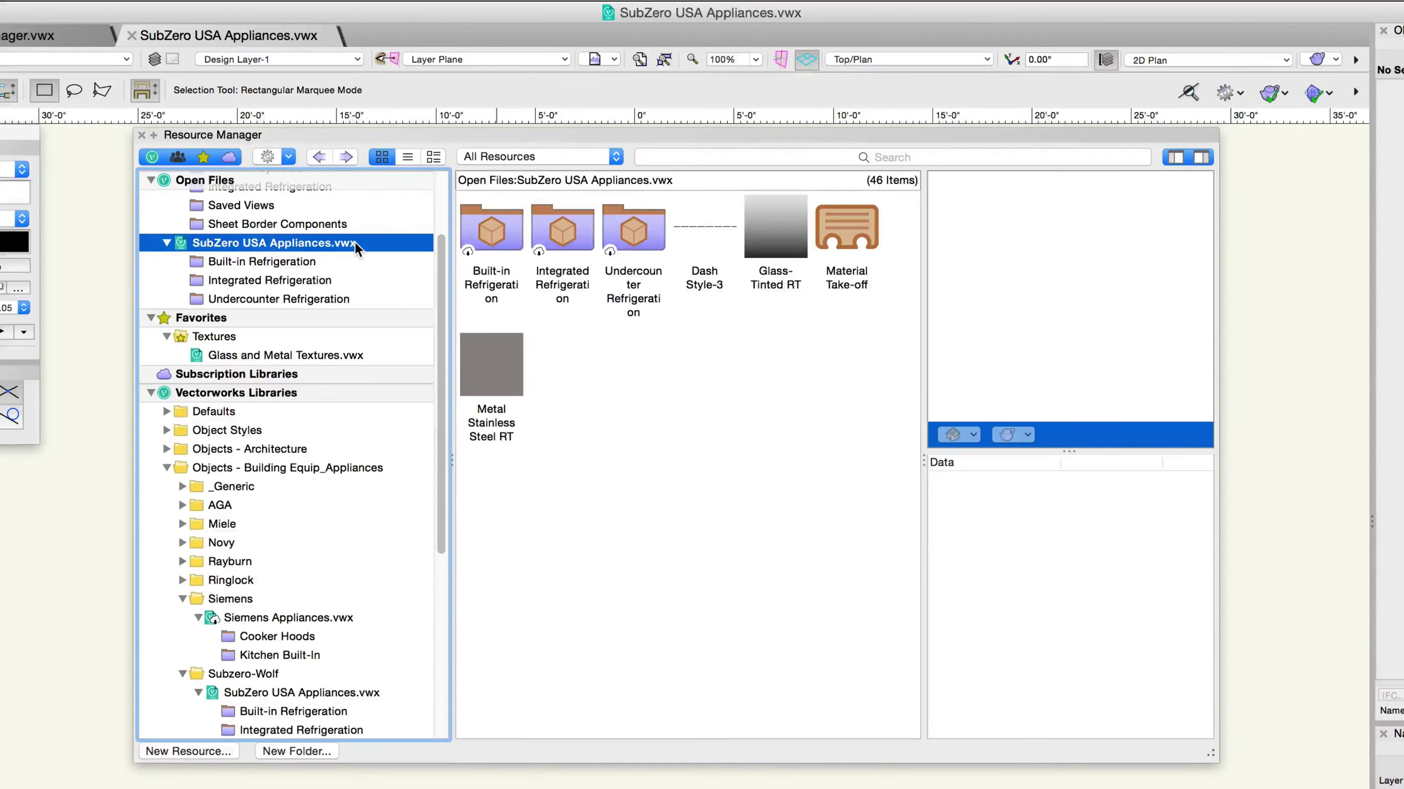
Step: Reveal SubZero USA Appliances.vwx in Finder to see where it is stored, and return to Vectorworks
click(288, 157)
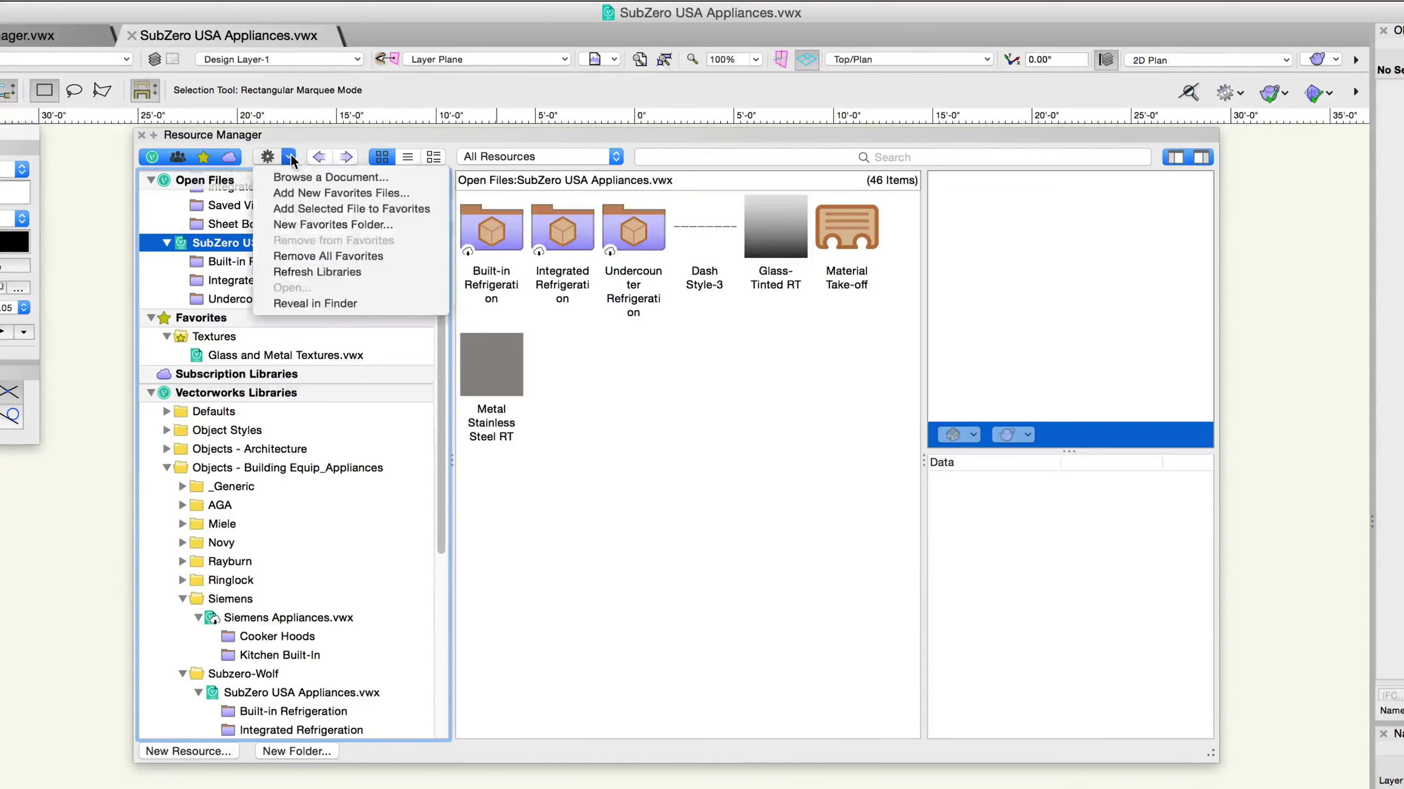
click(385, 303)
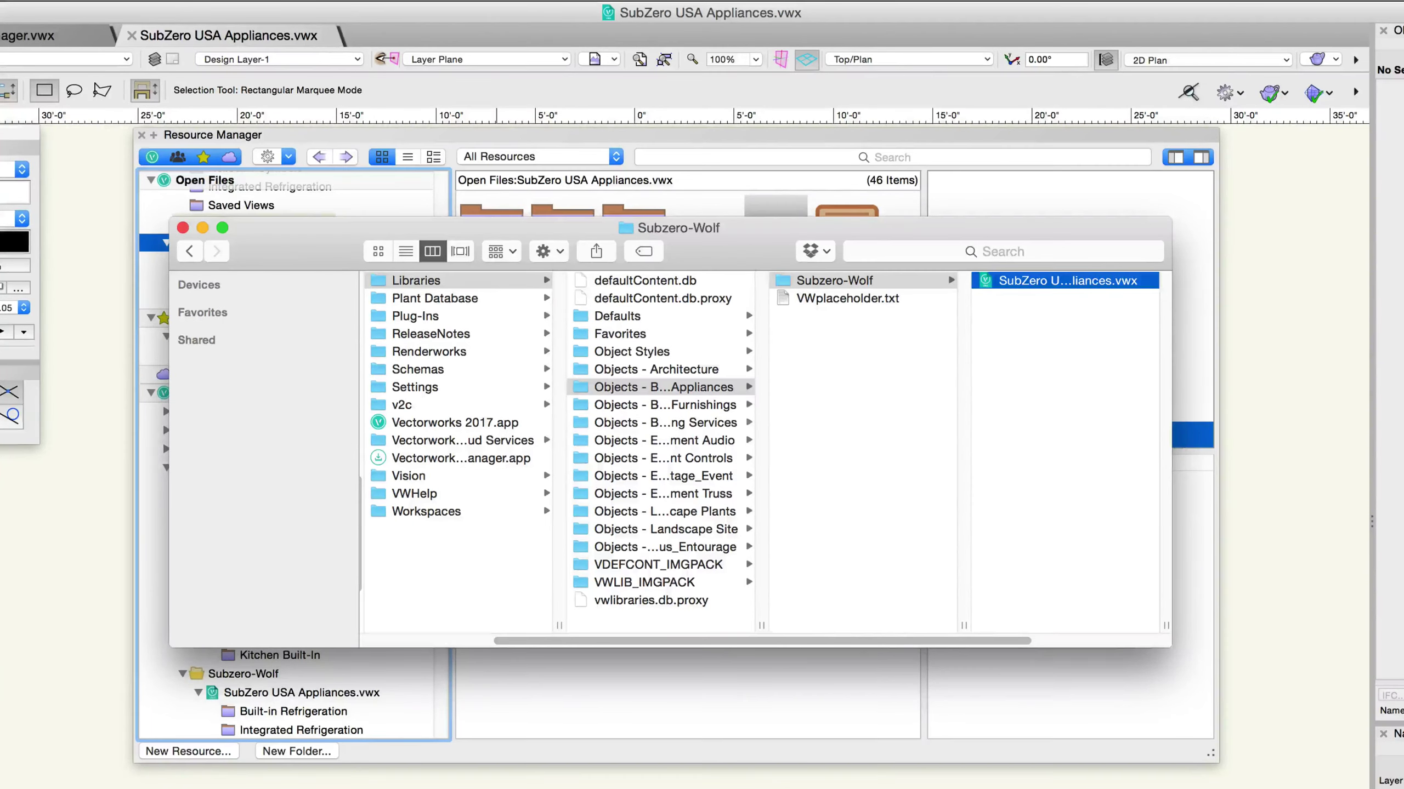
key(super+Tab)
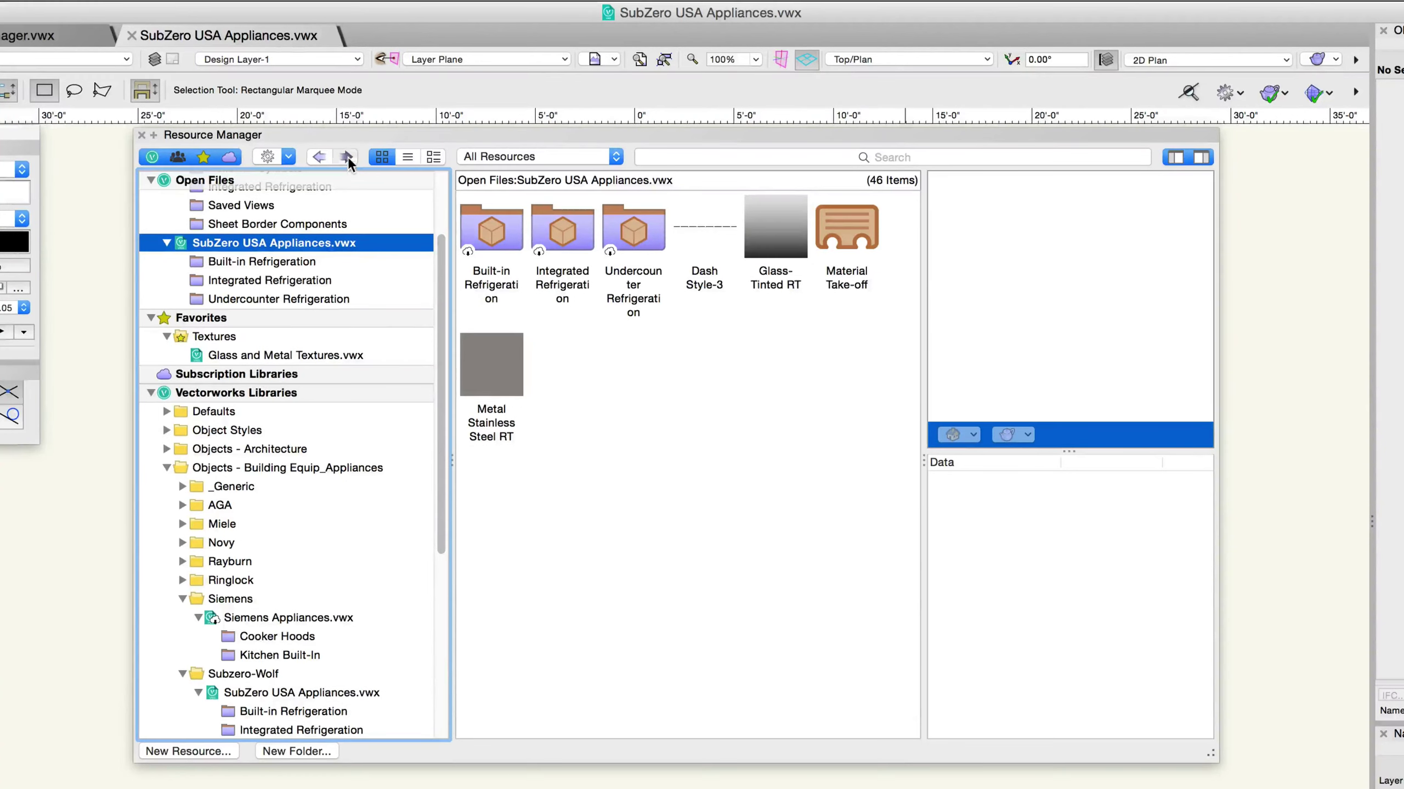
Step: Step back and forward through the previously viewed library files, and display the resources of Resource Manager.vwx
click(321, 158)
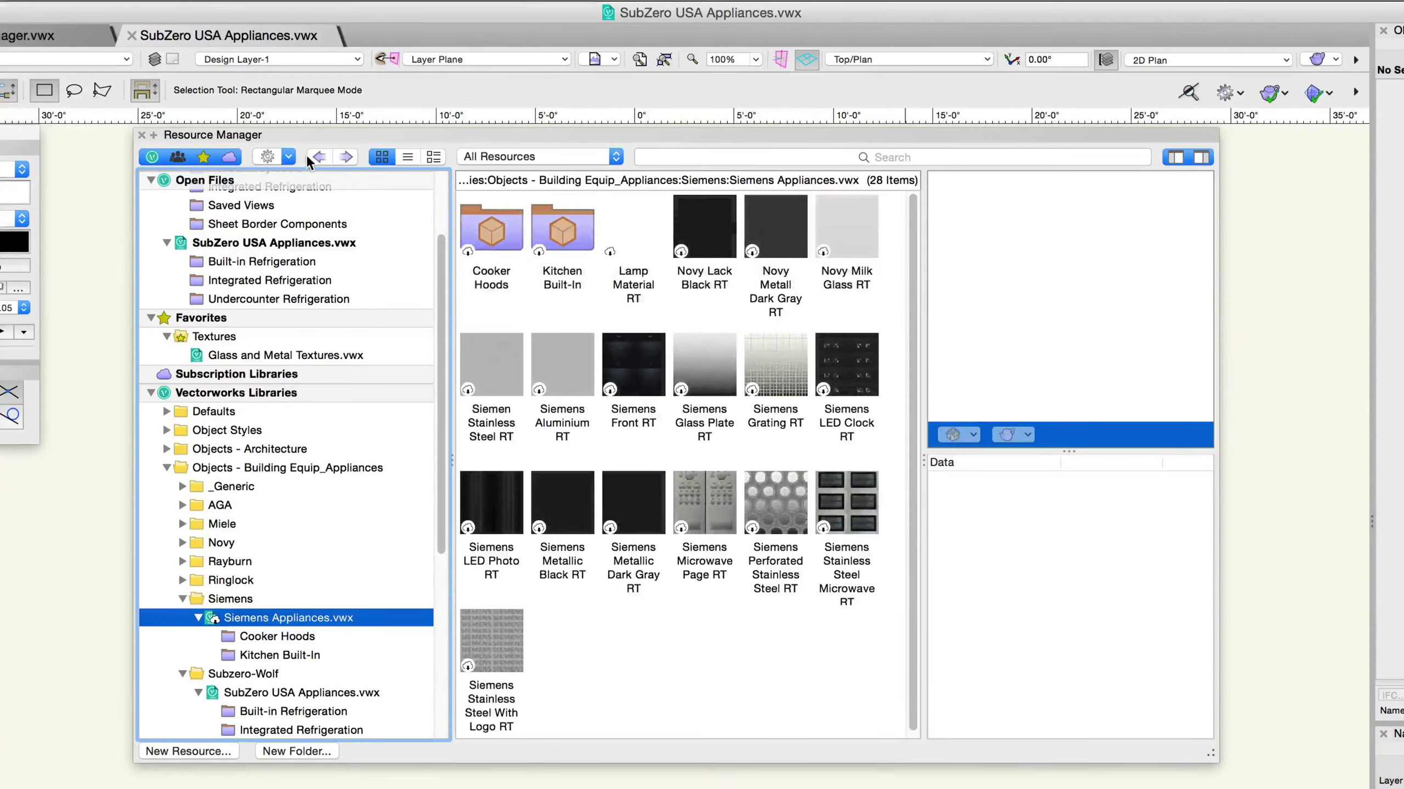
click(309, 158)
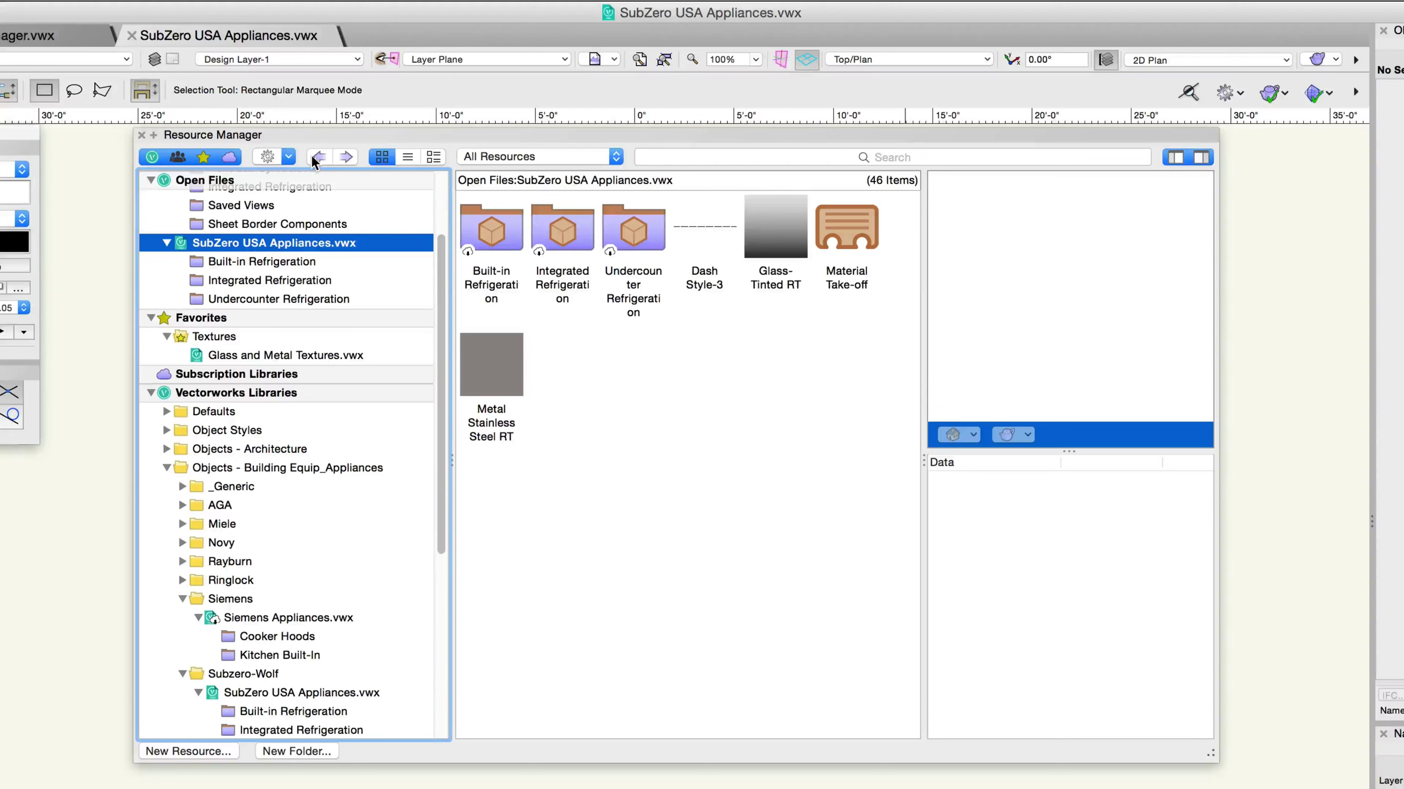
click(347, 157)
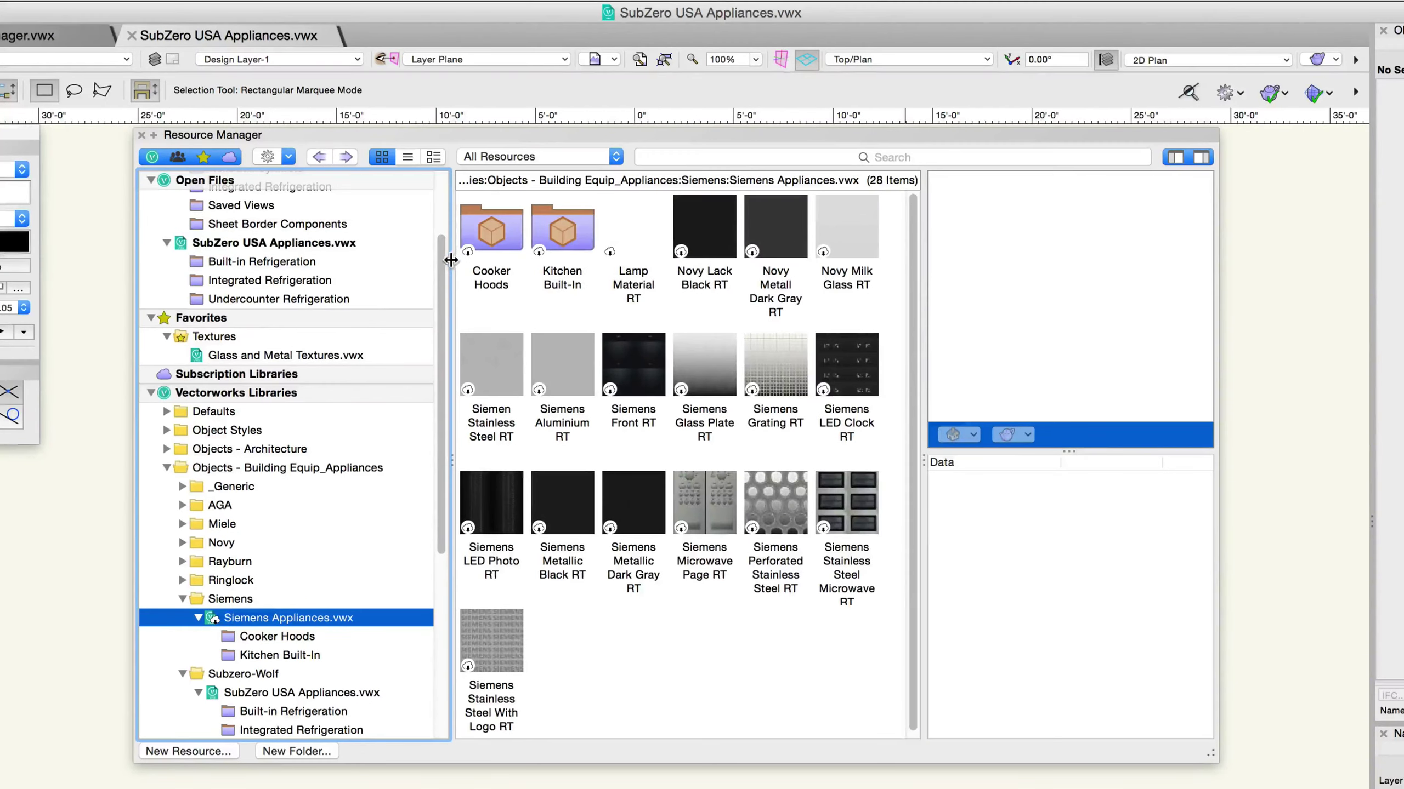
drag(443, 274, 440, 208)
click(346, 196)
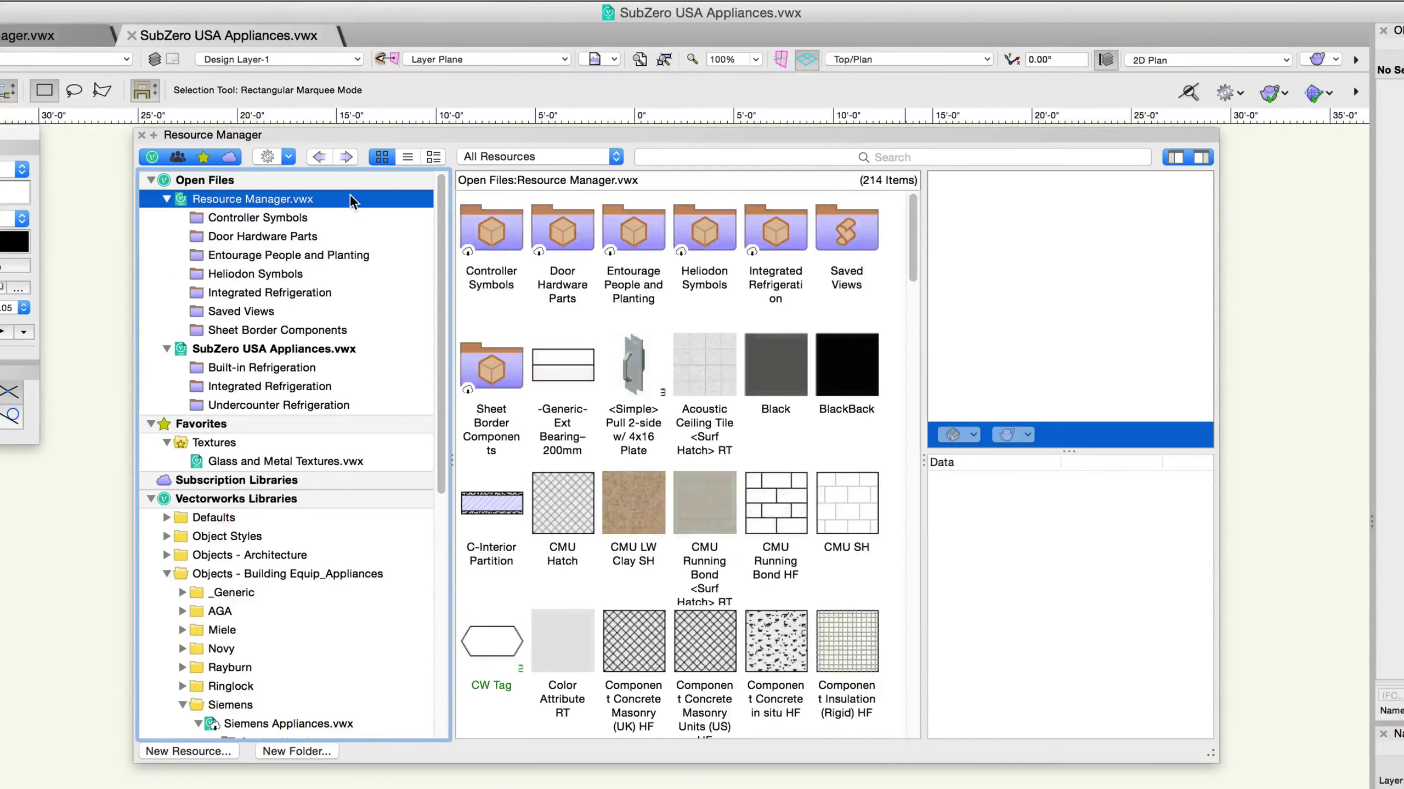
Step: Show the resources of Resource Manager.vwx as a list and as thumbnails with names alongside, and return to the plain thumbnail view
click(407, 157)
click(434, 157)
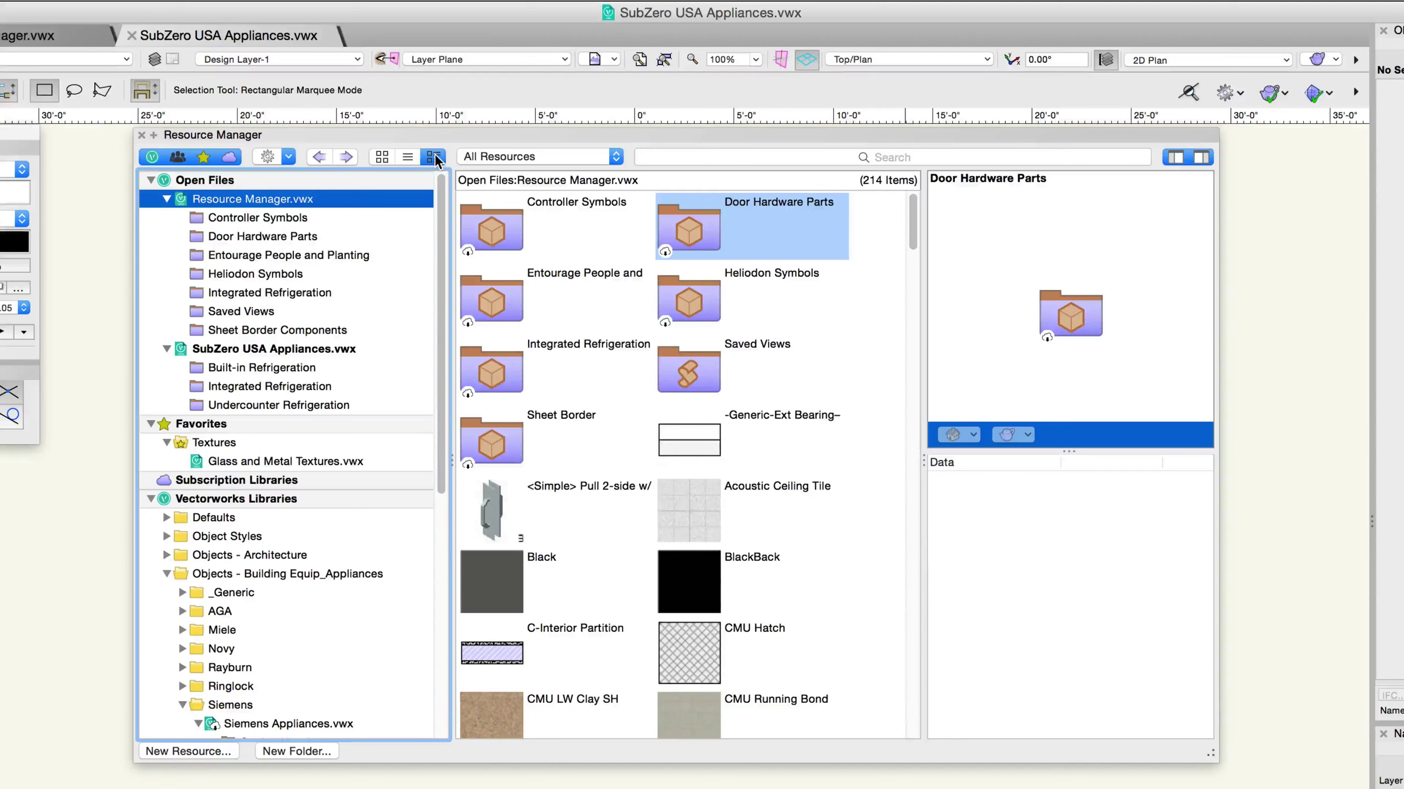
click(377, 156)
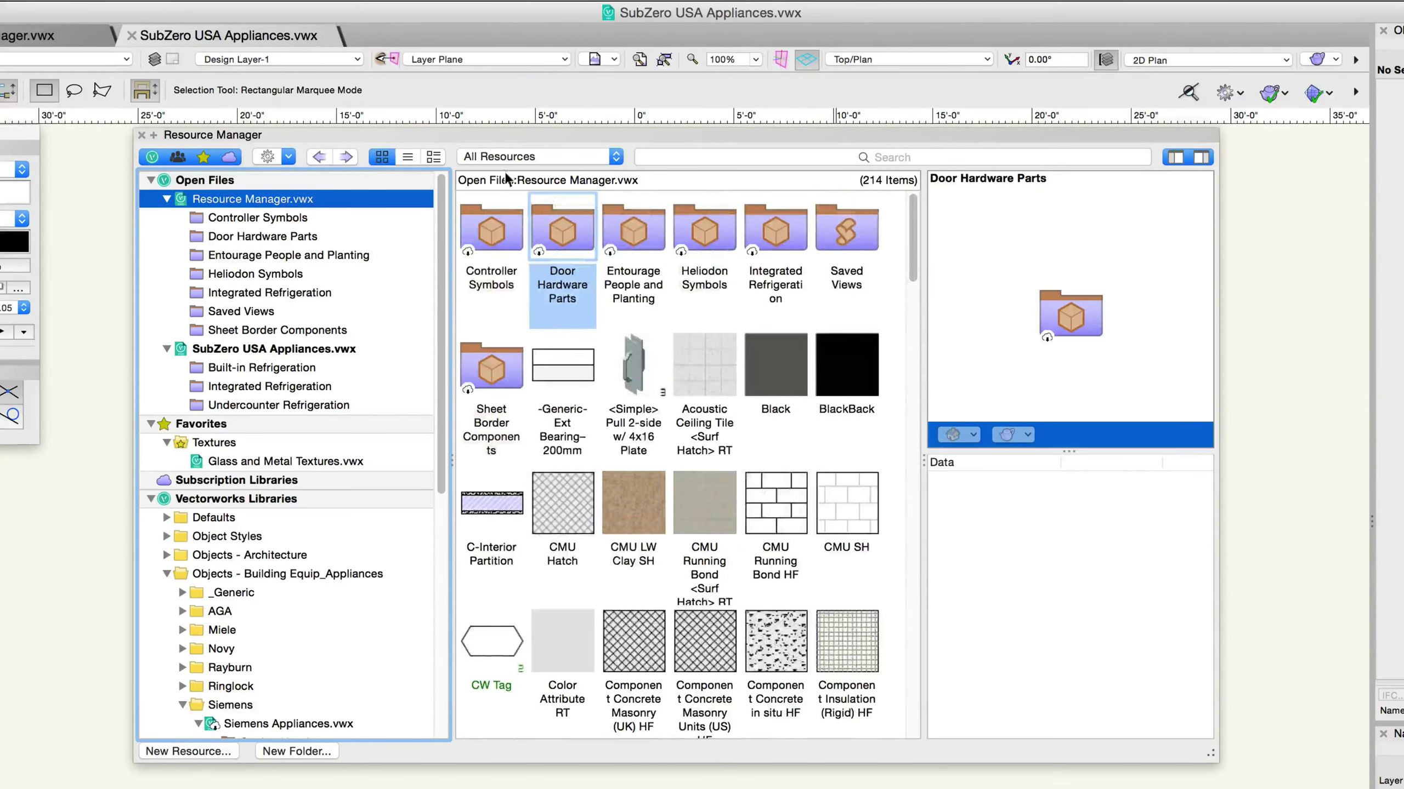
Step: Filter the resources by Gradients and by Hatches, and reset the filter to All Resources
click(616, 157)
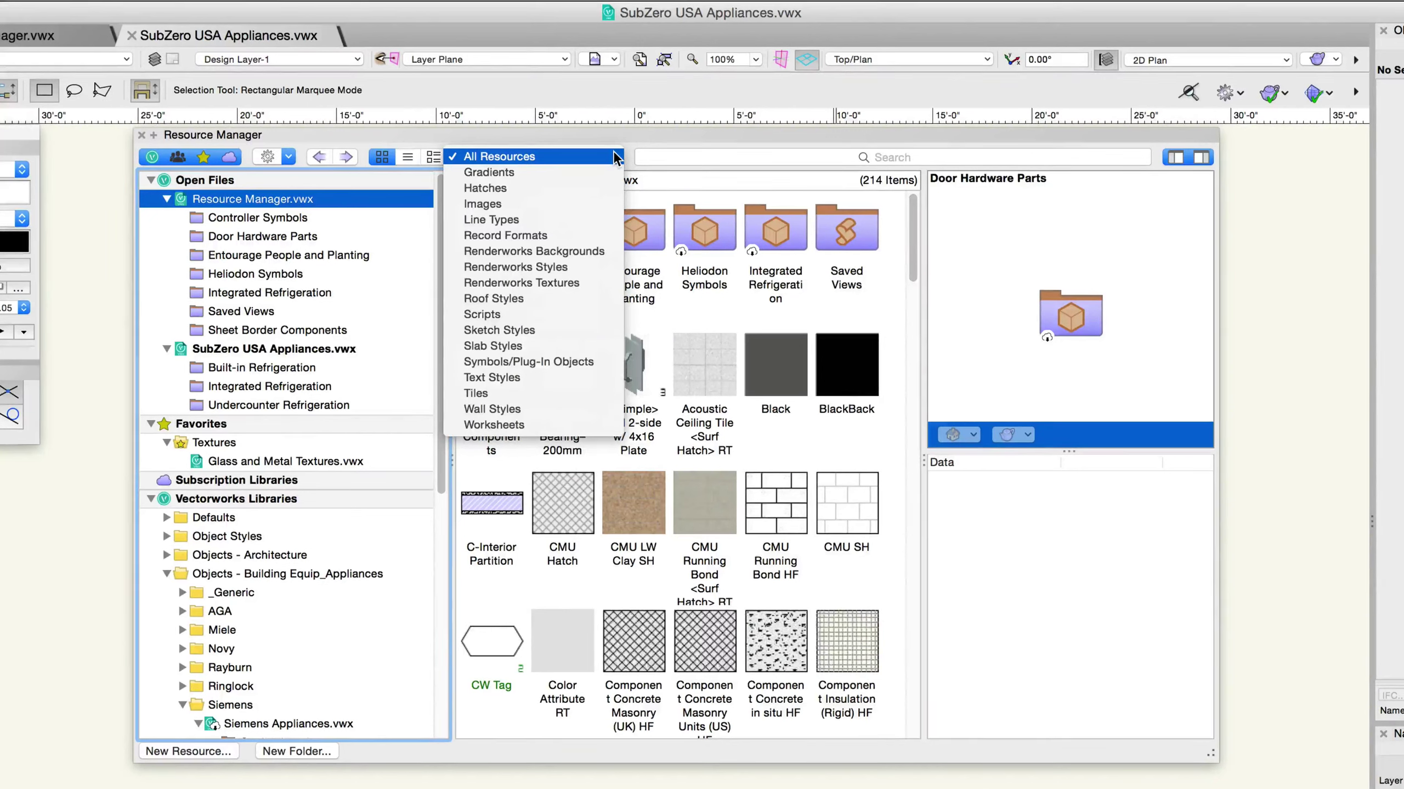
key(Down)
key(Return)
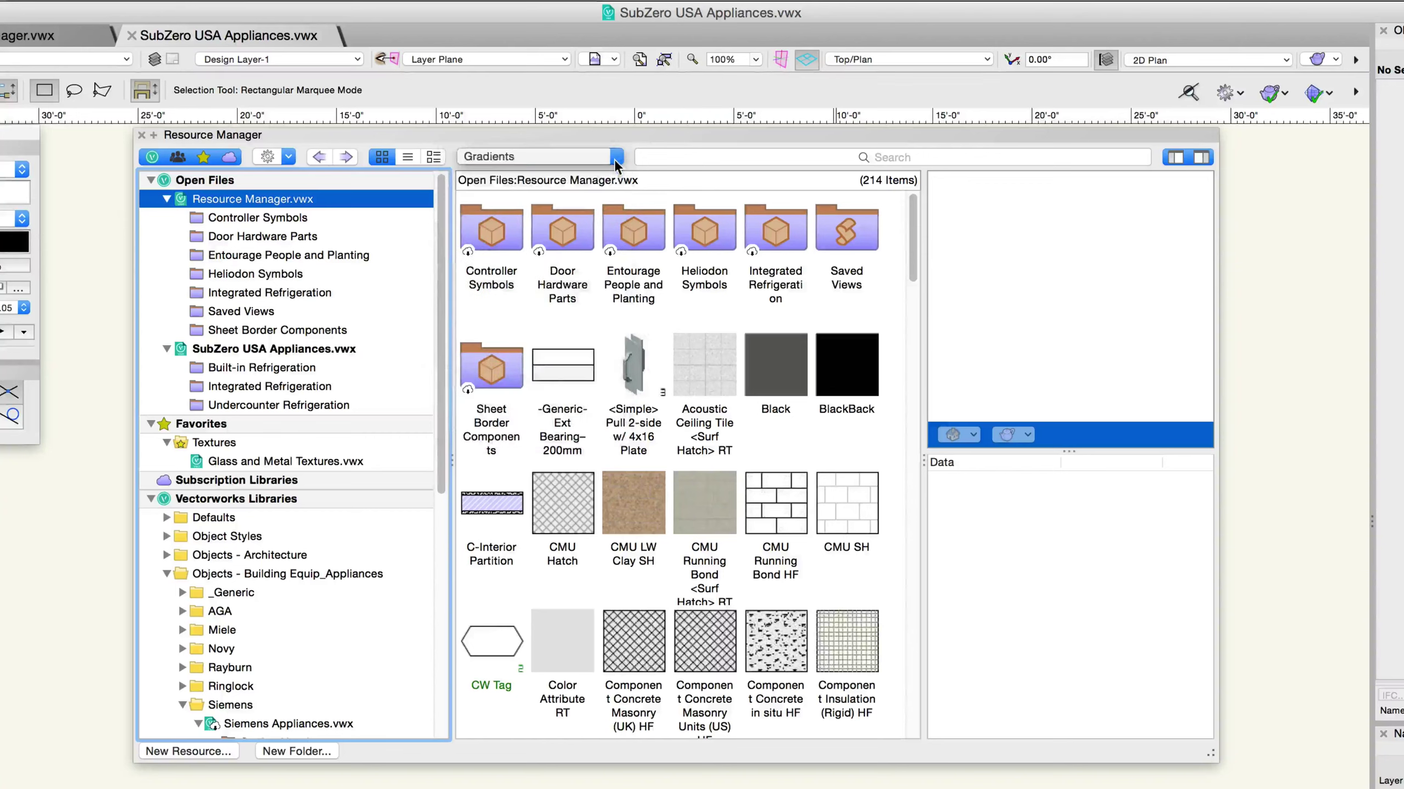
click(615, 158)
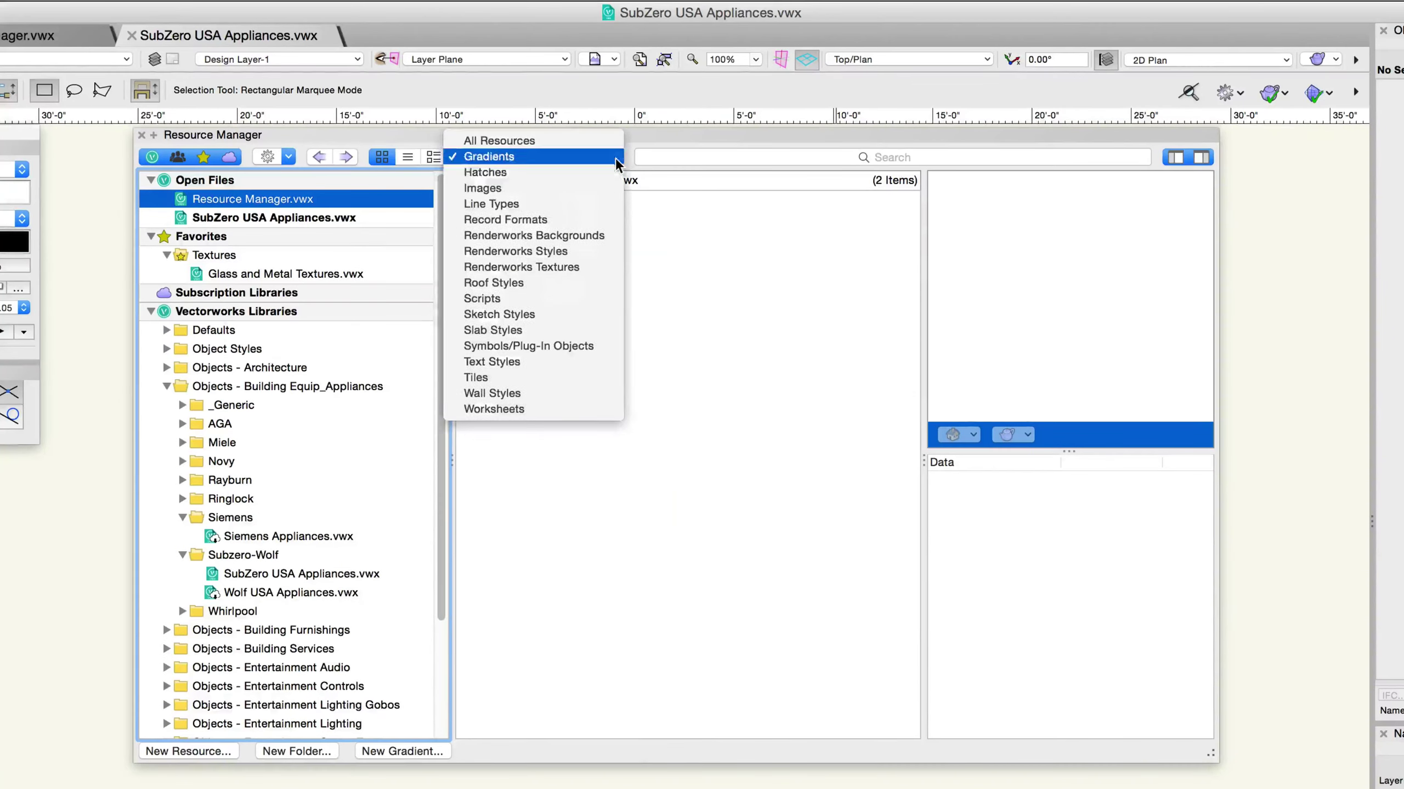
click(604, 173)
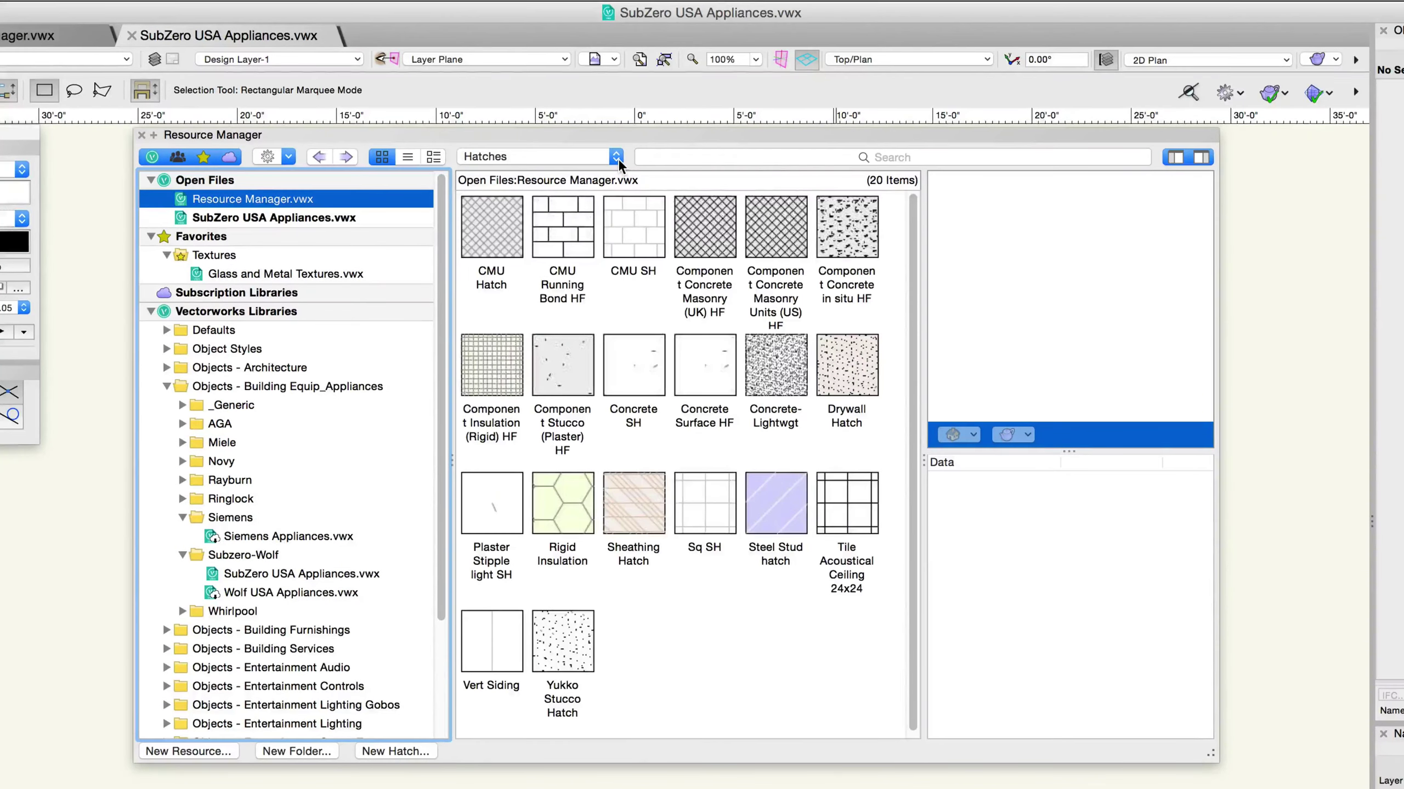
click(619, 158)
click(618, 125)
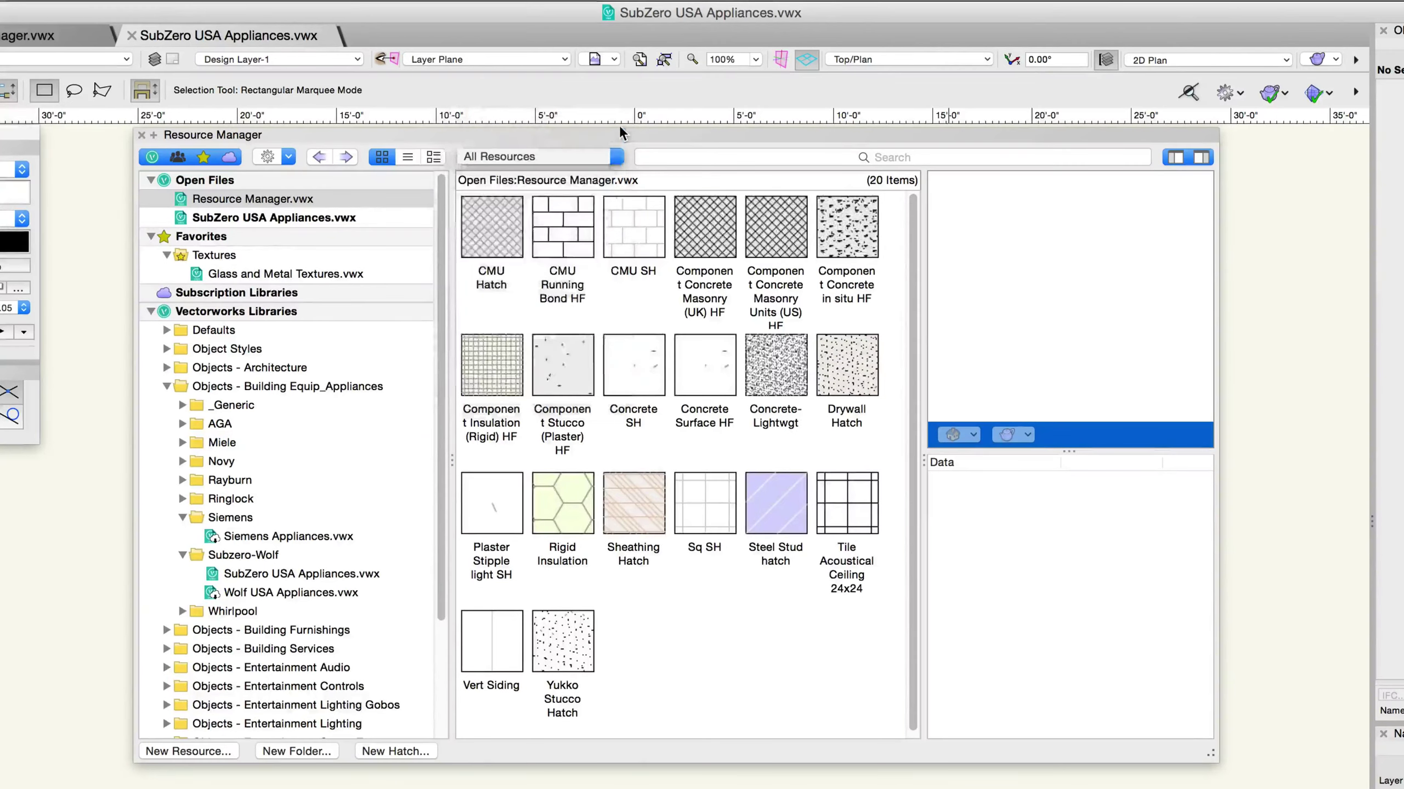
Step: Search everywhere for CMU resources with full-word matching, including records and ignoring case
click(648, 156)
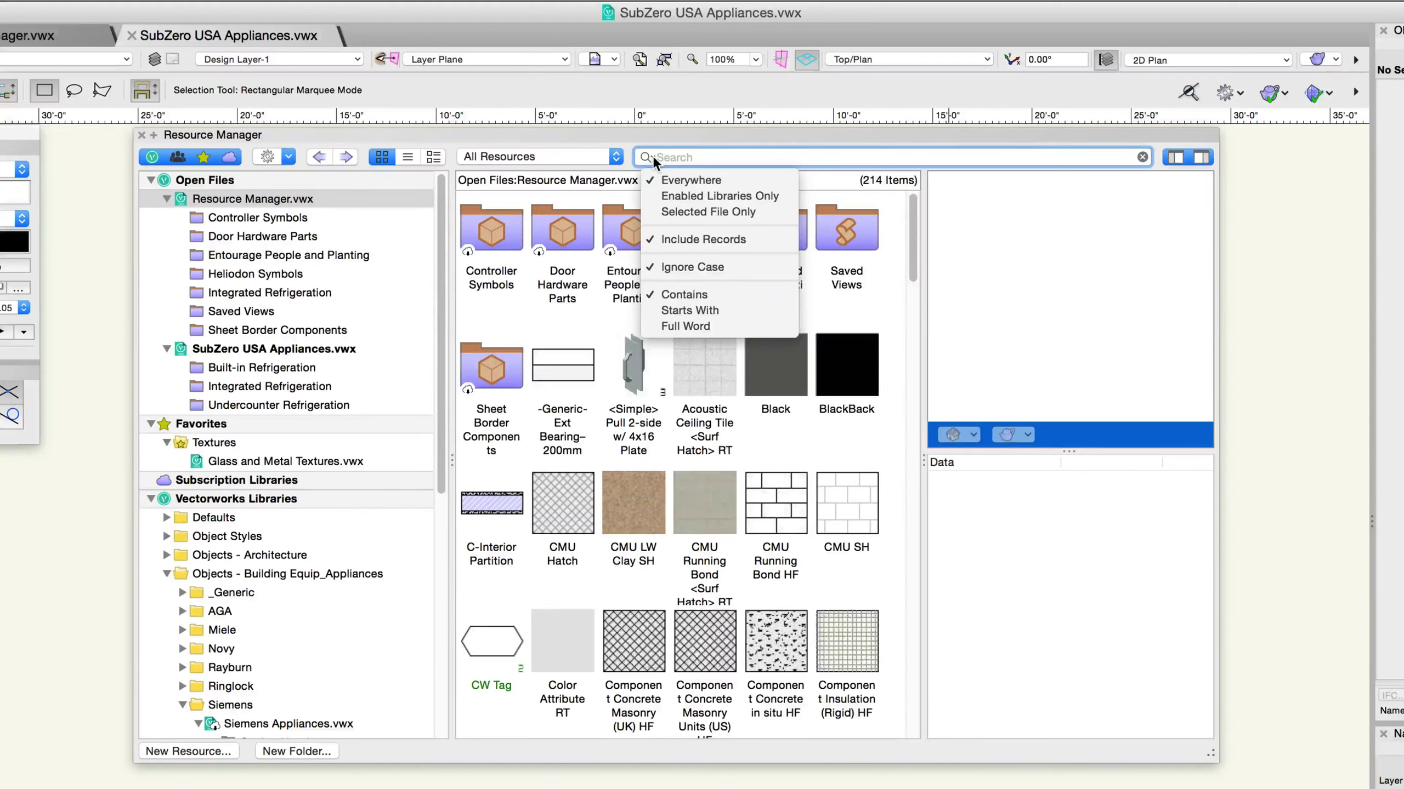
click(682, 154)
text(CMU)
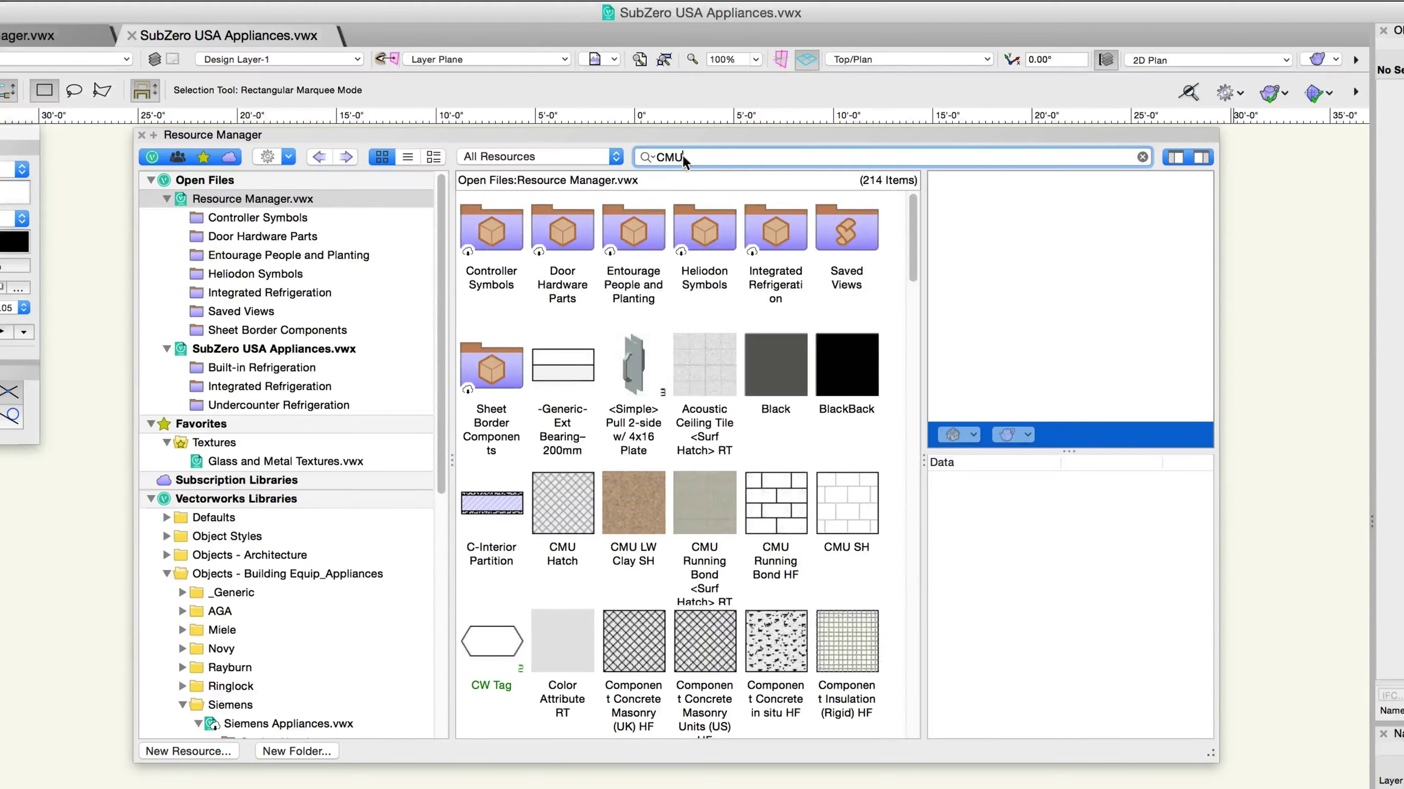
key(Return)
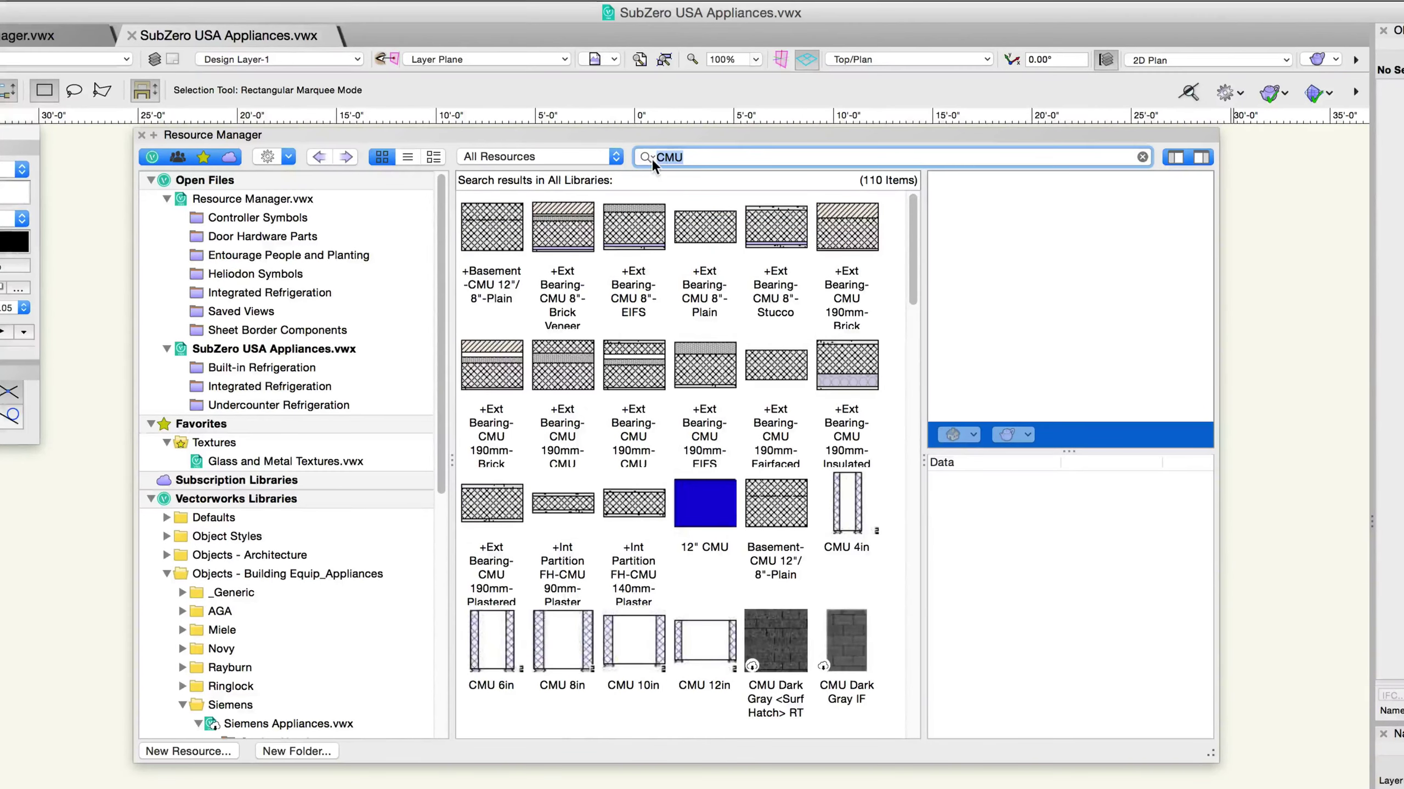
Step: Limit the search to the selected file only and search Resource Manager.vwx for CMU
click(651, 158)
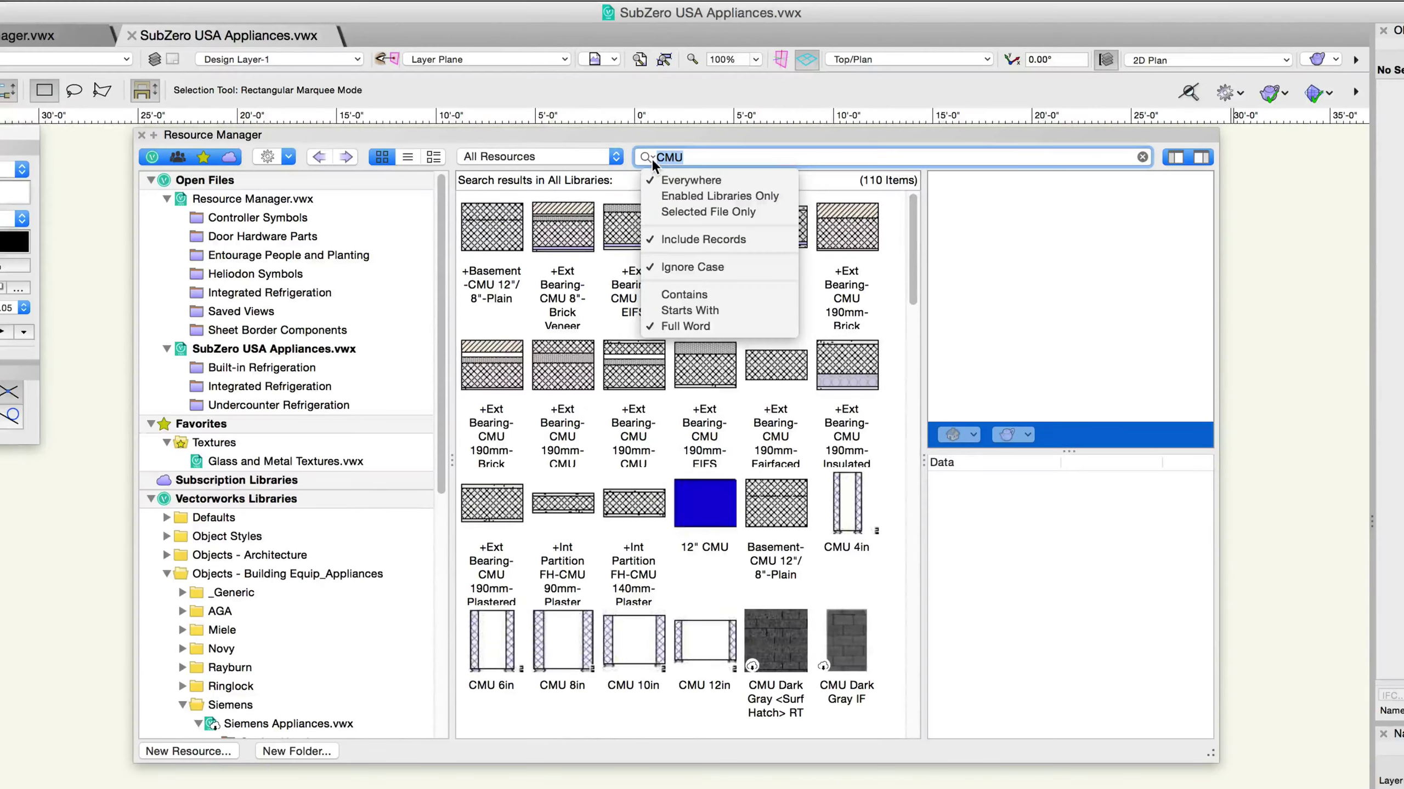
click(660, 210)
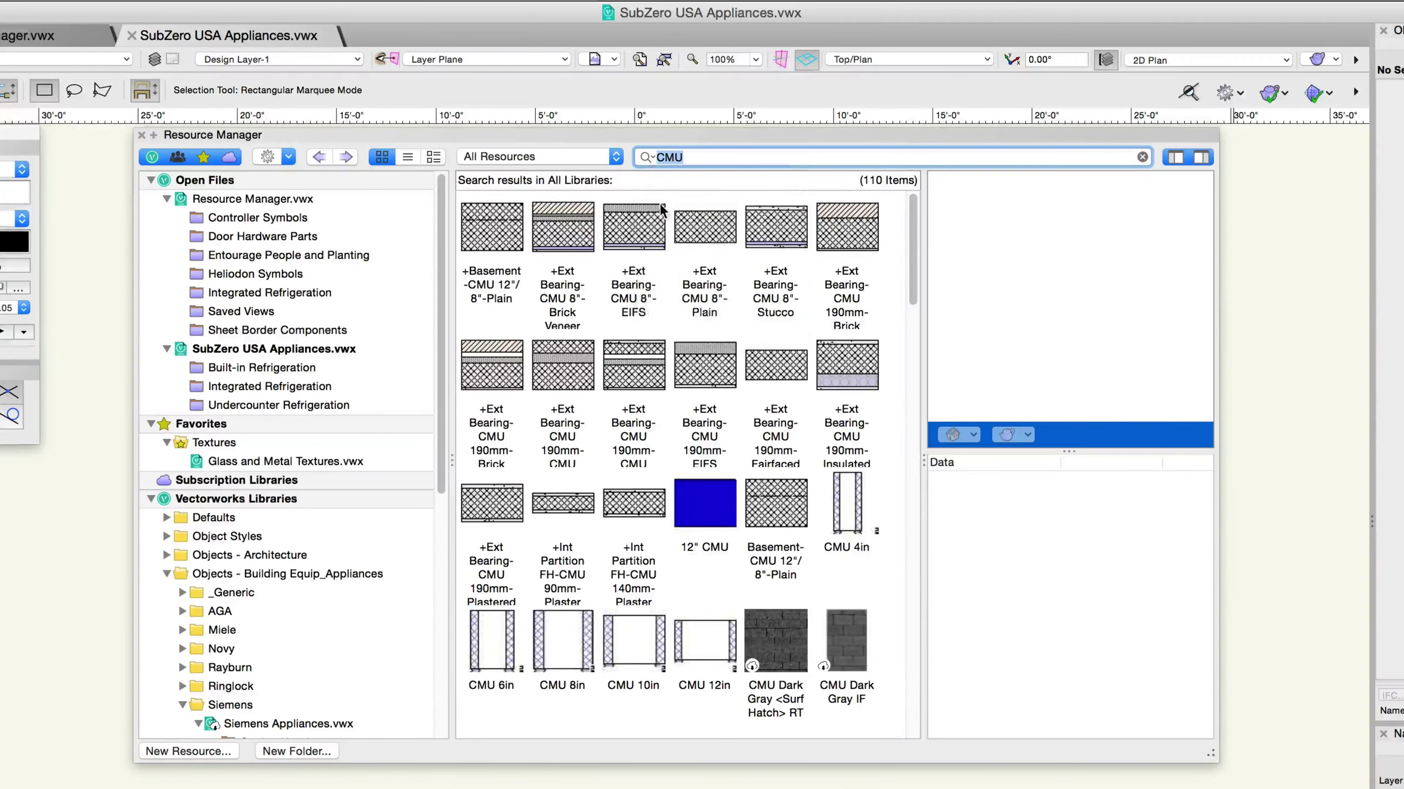
click(311, 199)
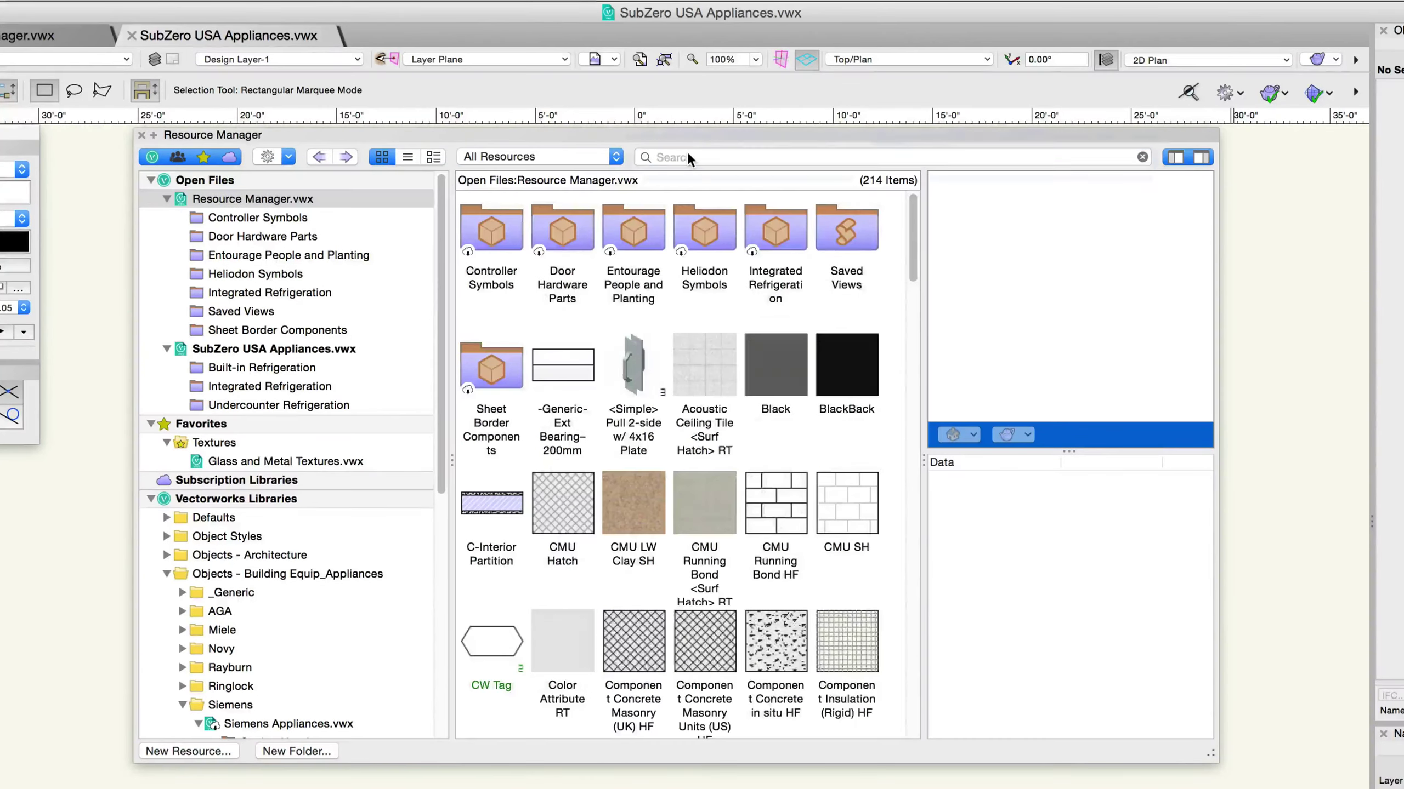
click(687, 157)
text(CMU)
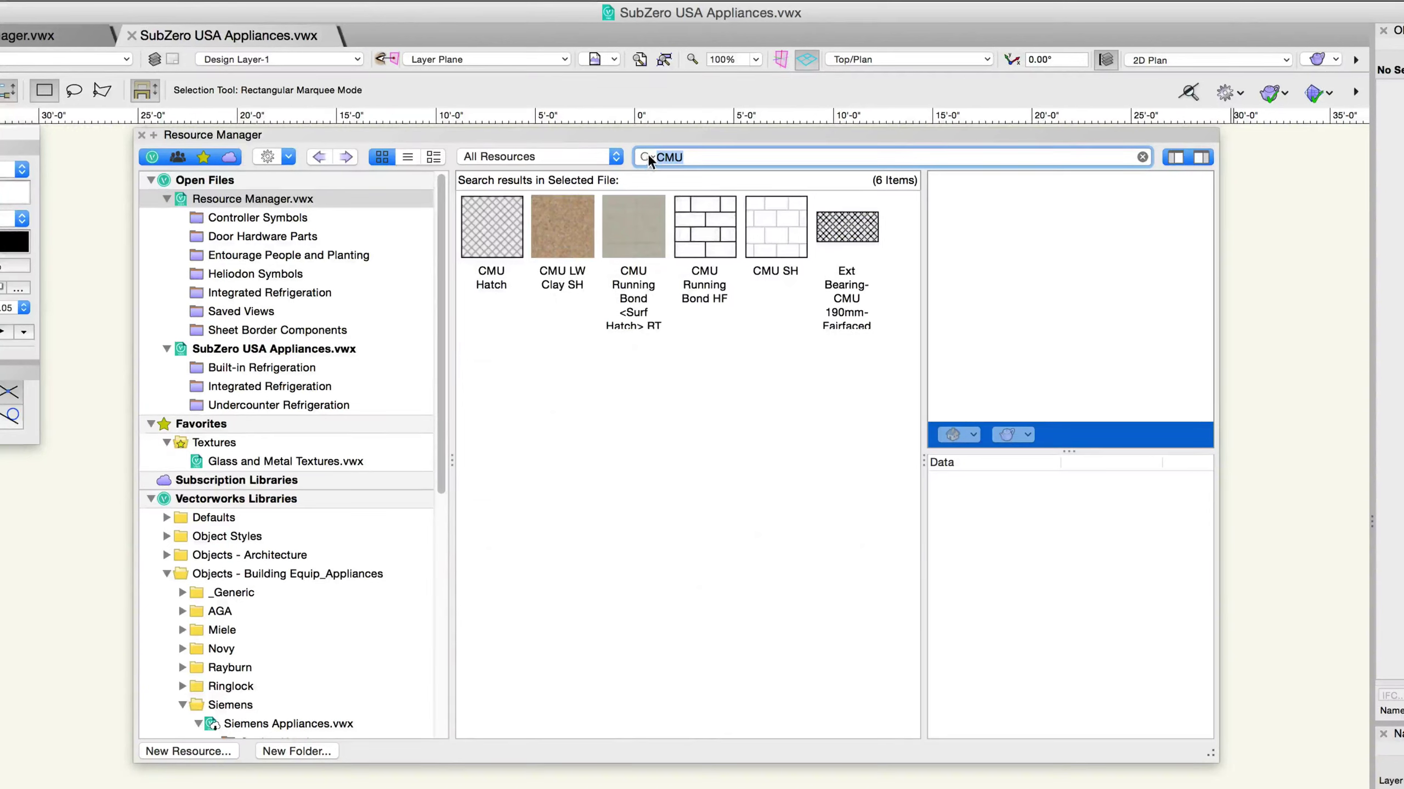
Step: Search everywhere, including records, for 575W and check the Wattage record field of the Etc Source 4 Jr 36° symbol
click(647, 156)
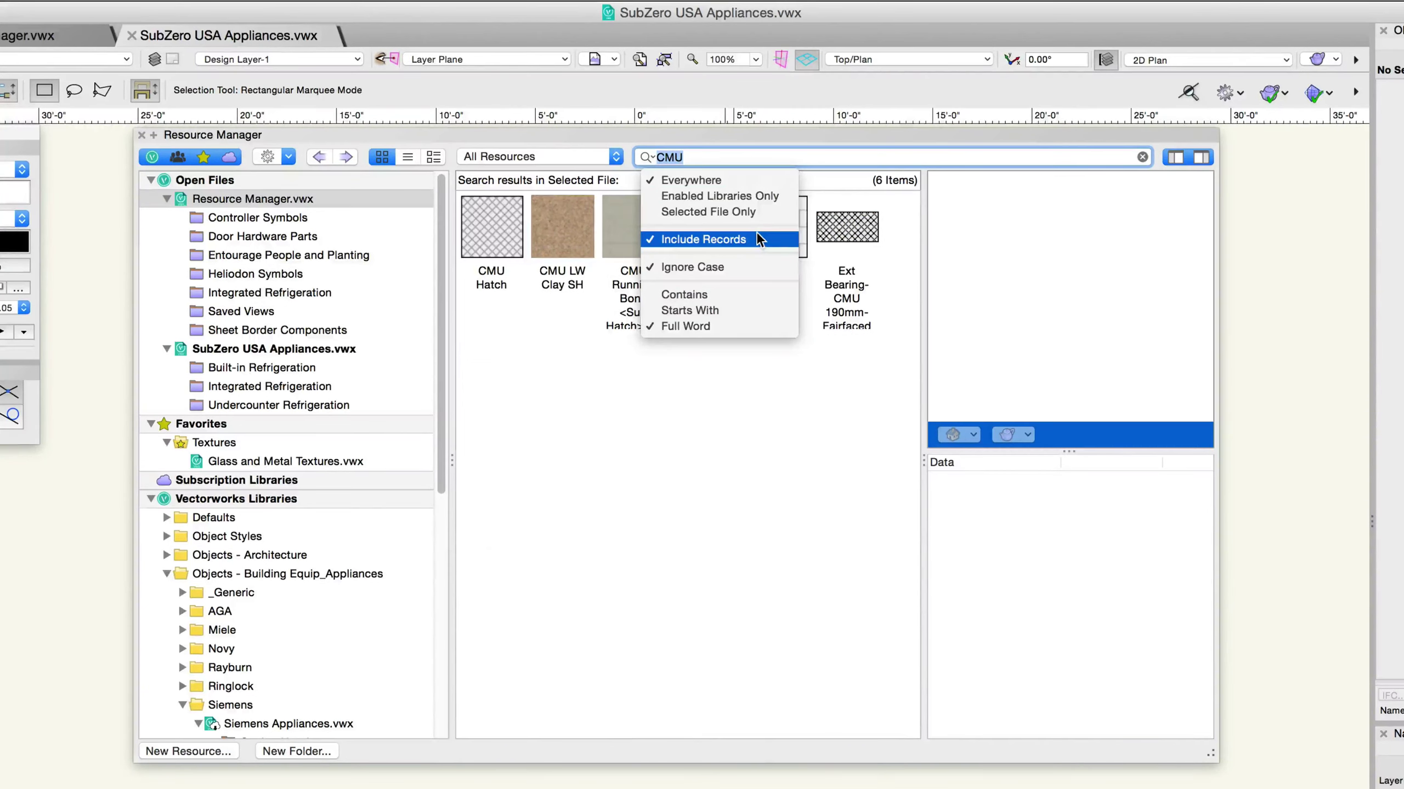
click(726, 160)
text(575W)
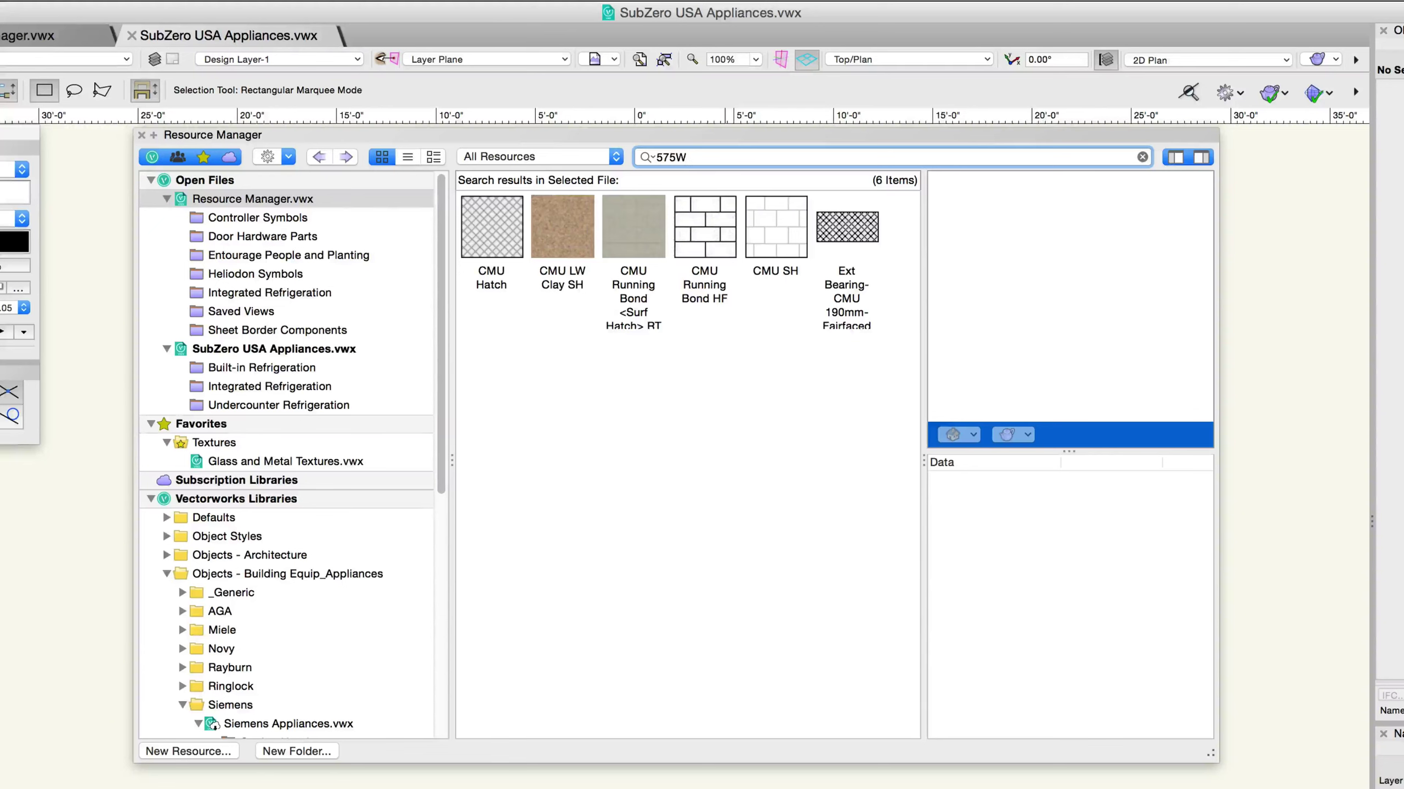
key(Return)
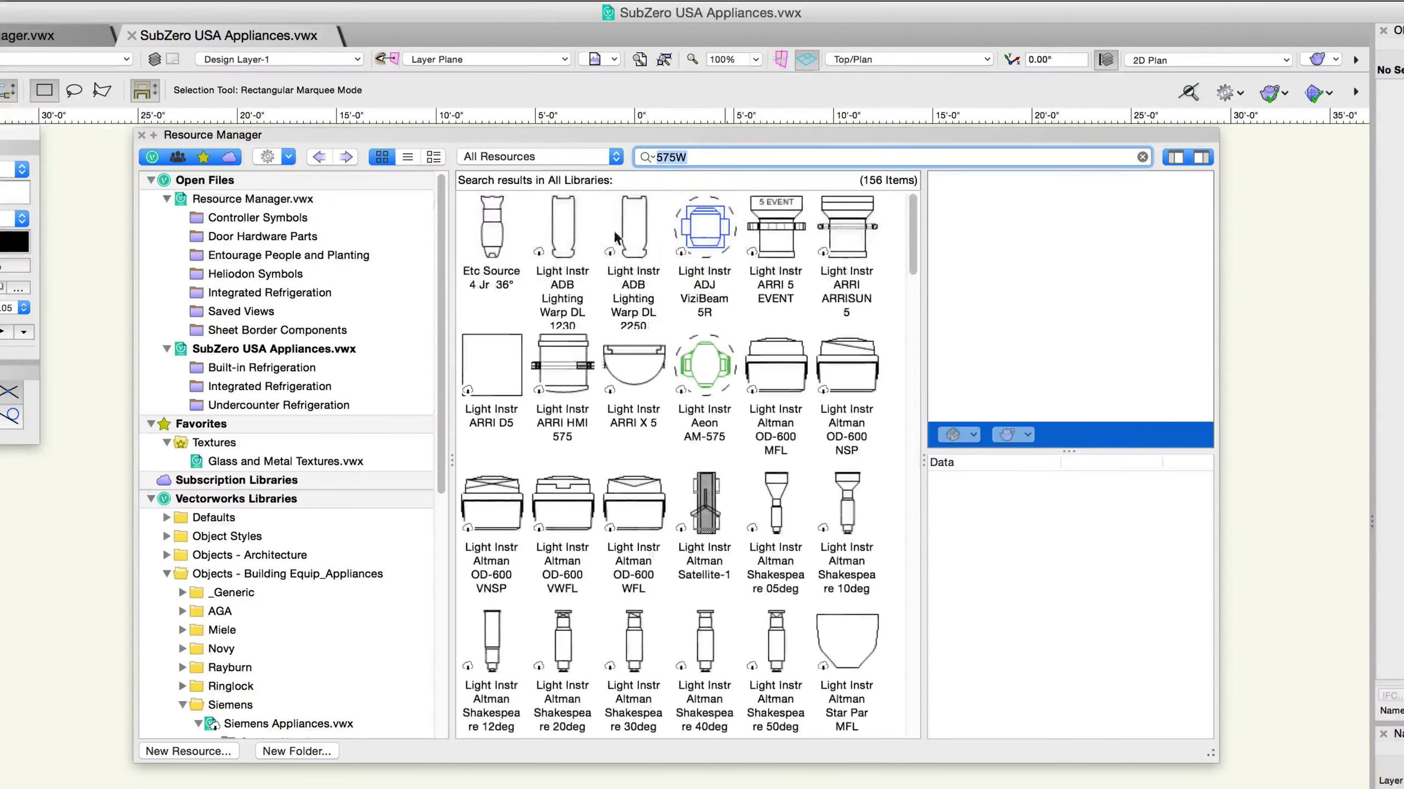
click(509, 262)
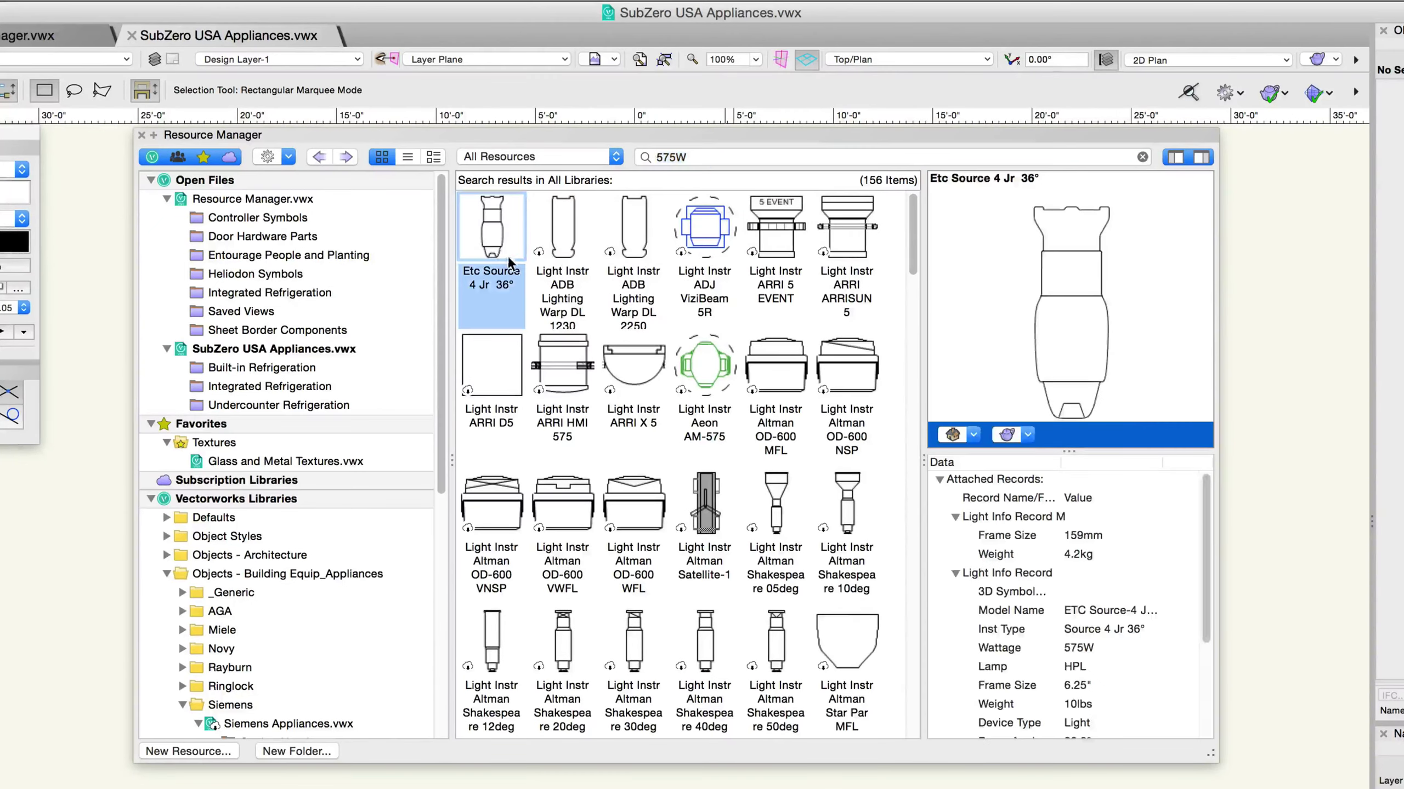
click(989, 649)
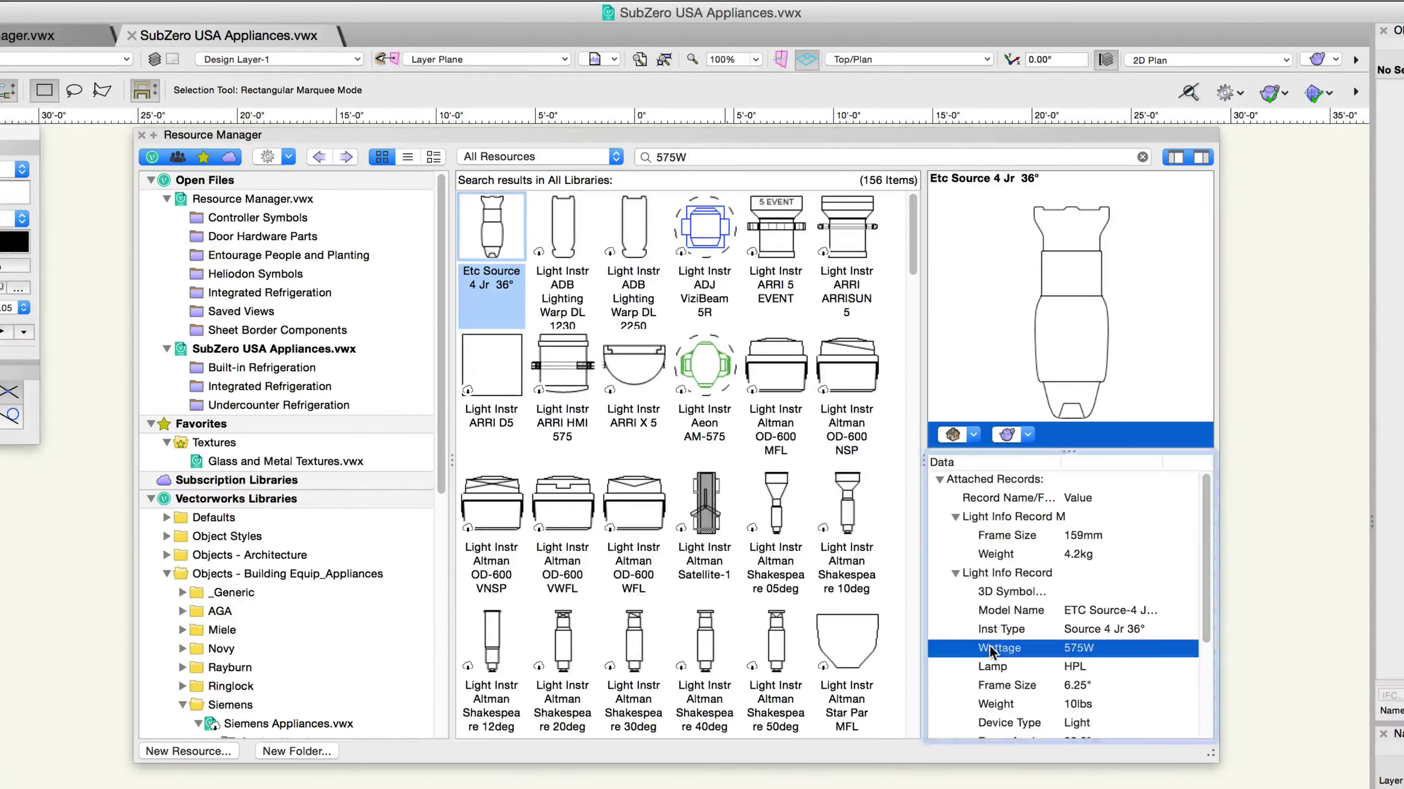
Step: Search all libraries for Audi with the Contains match, and repeat the search with Full Word matching
click(645, 158)
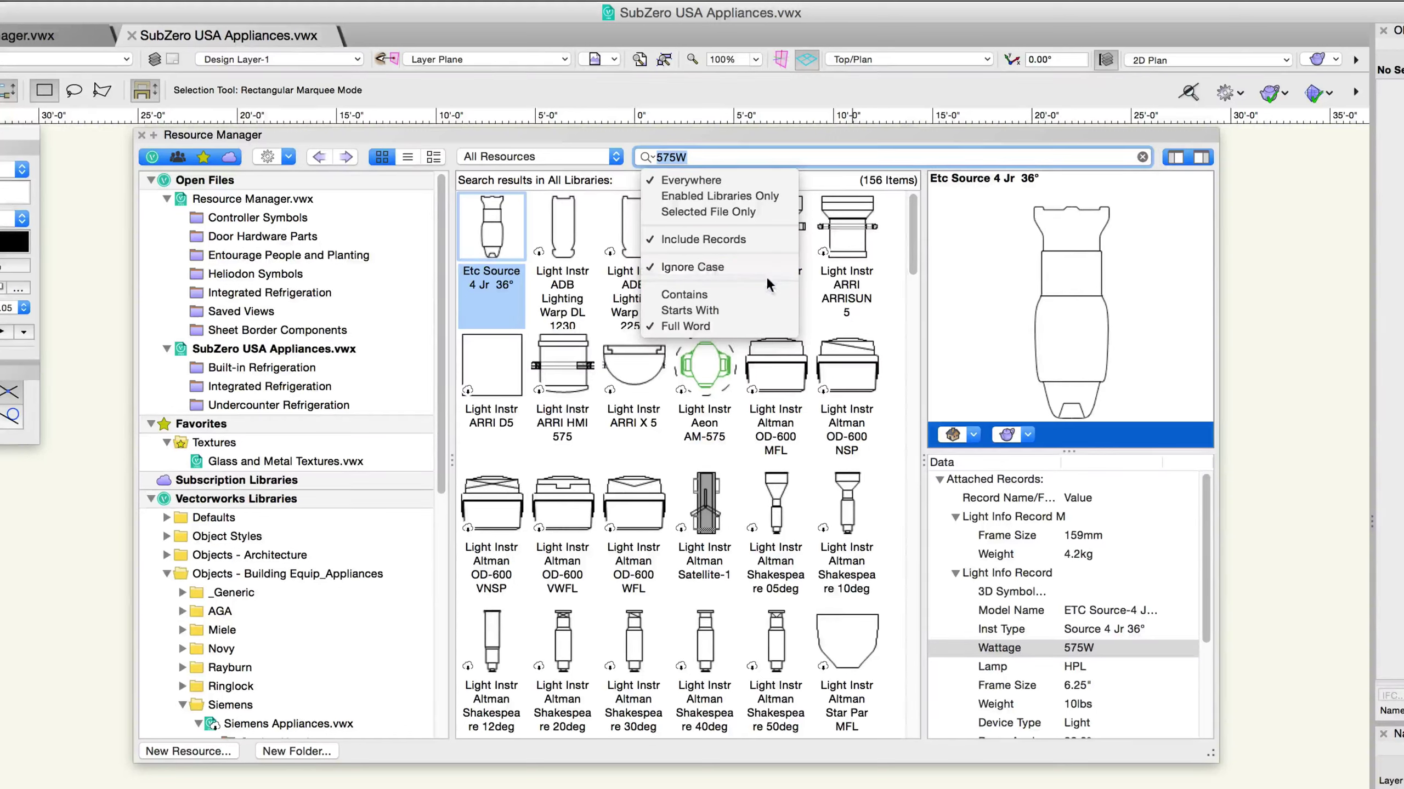
click(755, 298)
text(Audi)
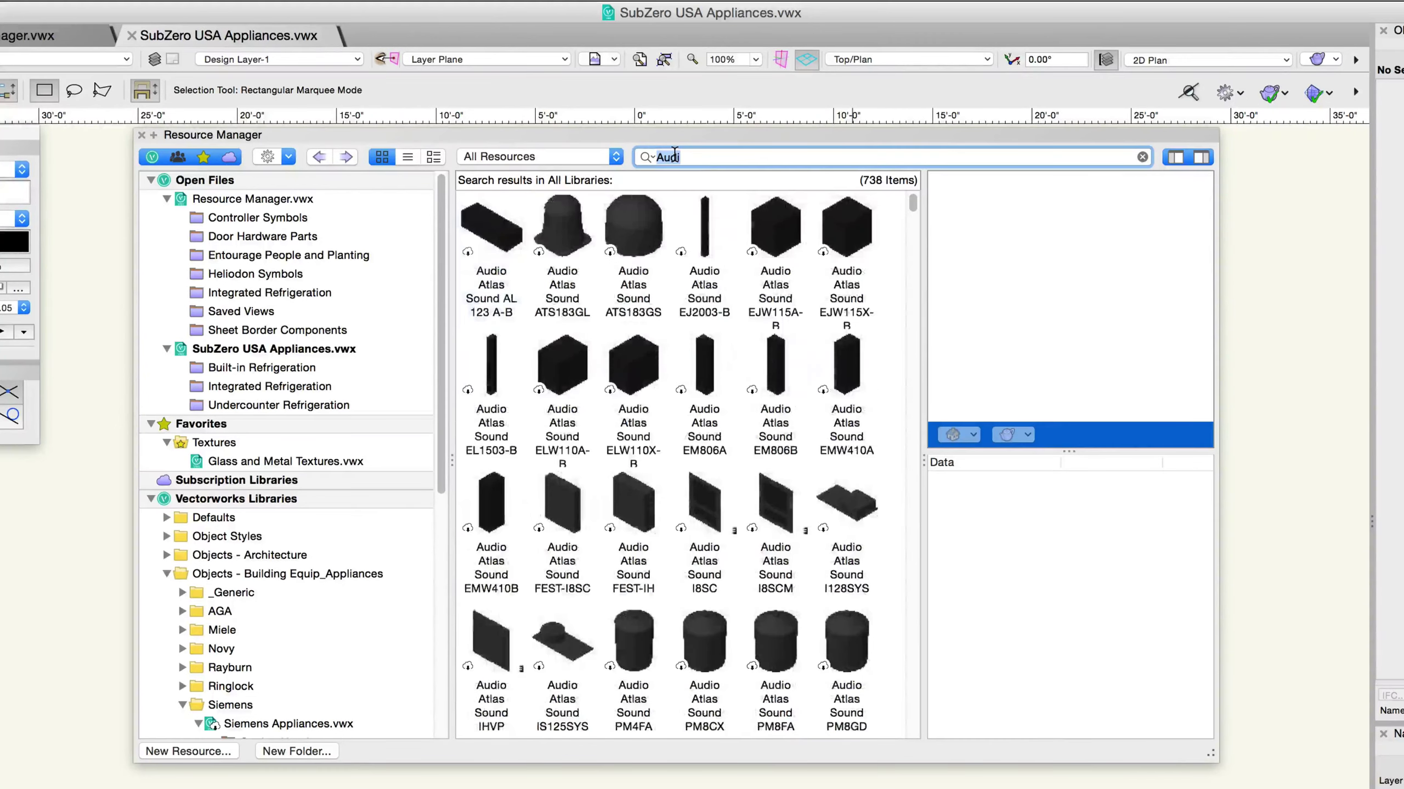
click(648, 158)
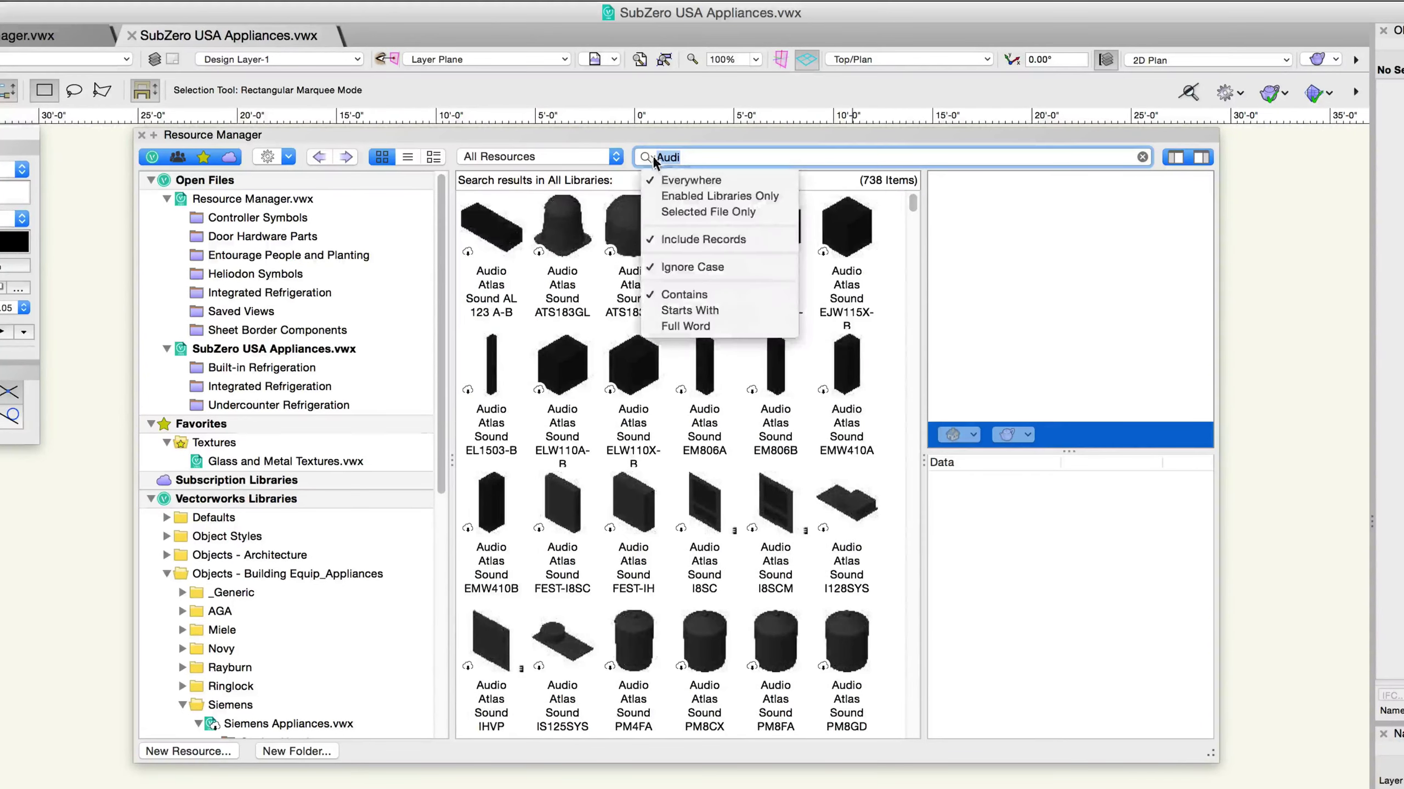
click(710, 327)
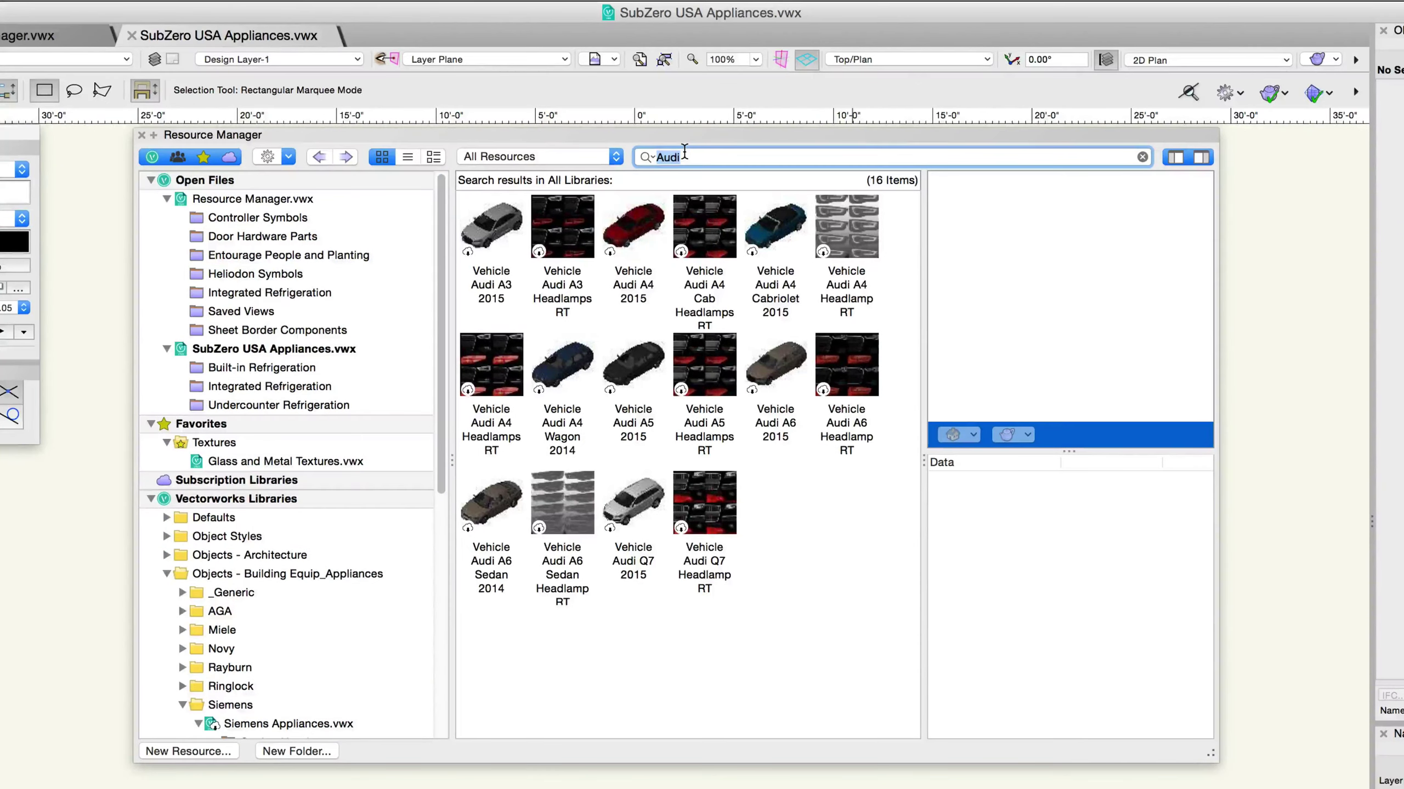
Step: Collapse Resource Manager.vwx and SubZero USA Appliances.vwx under Open Files, and expand SubZero USA Appliances.vwx again
click(165, 199)
click(167, 217)
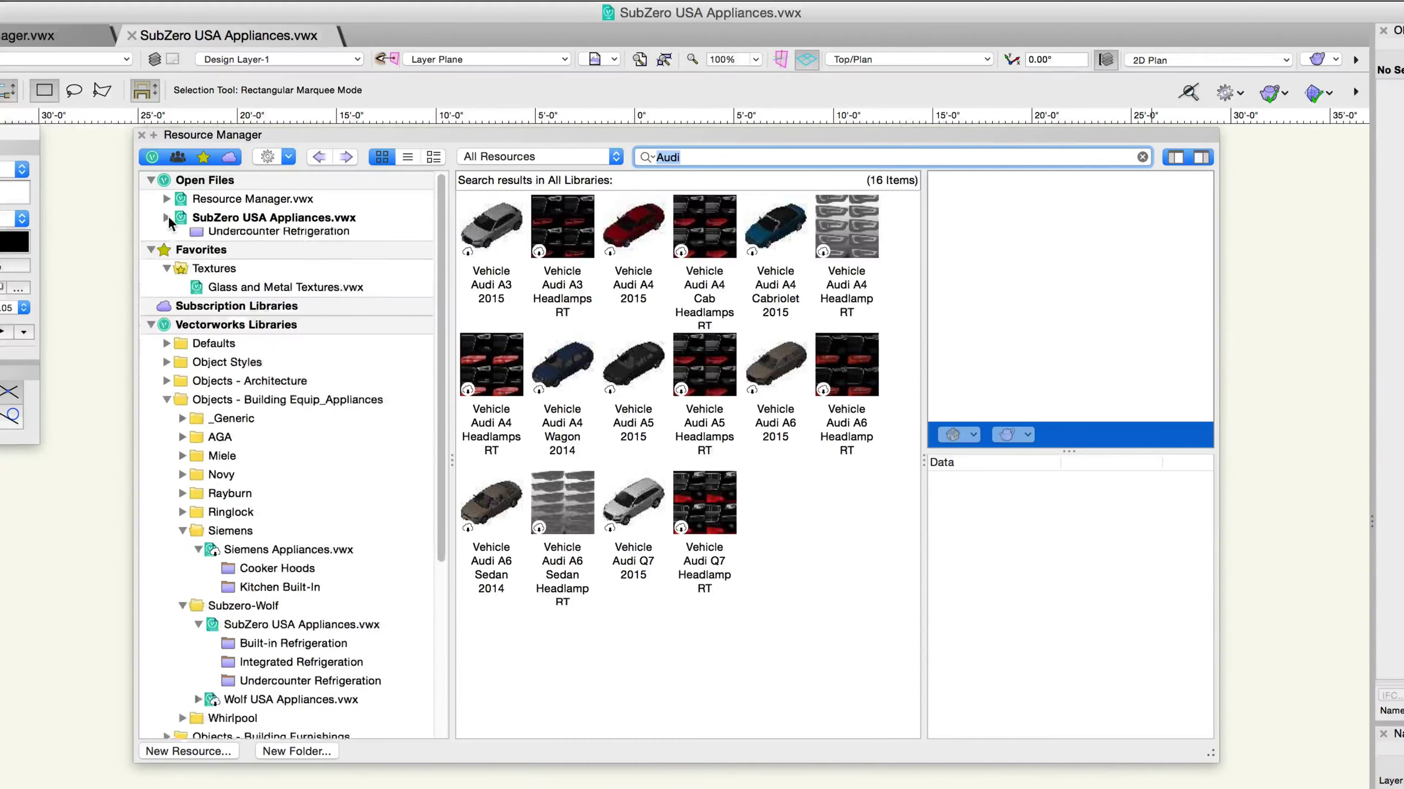
click(166, 217)
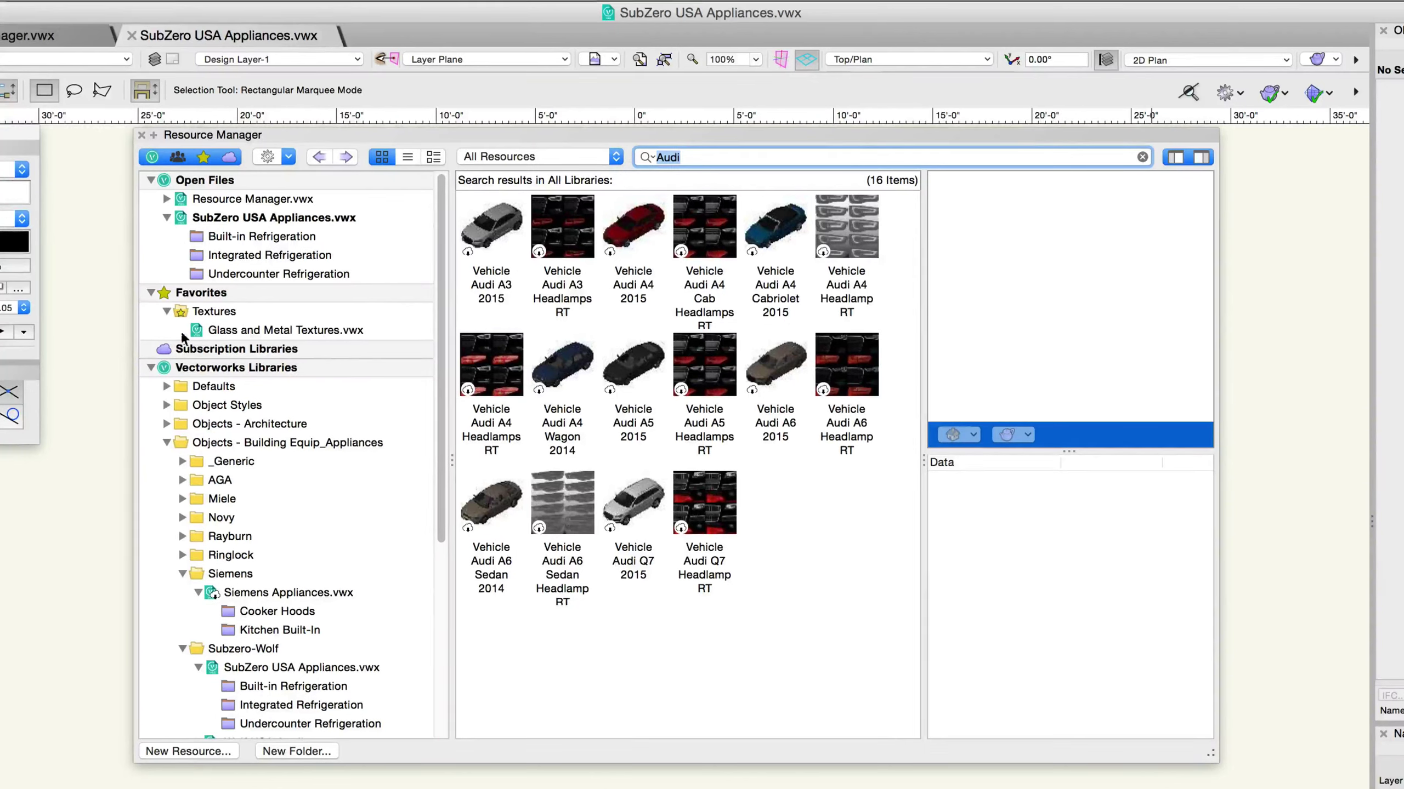
Step: Expand and collapse all nested levels of the Objects - Building Equip_Appliances and Objects - Building Furnishings folders
key(alt)
alt+click(168, 442)
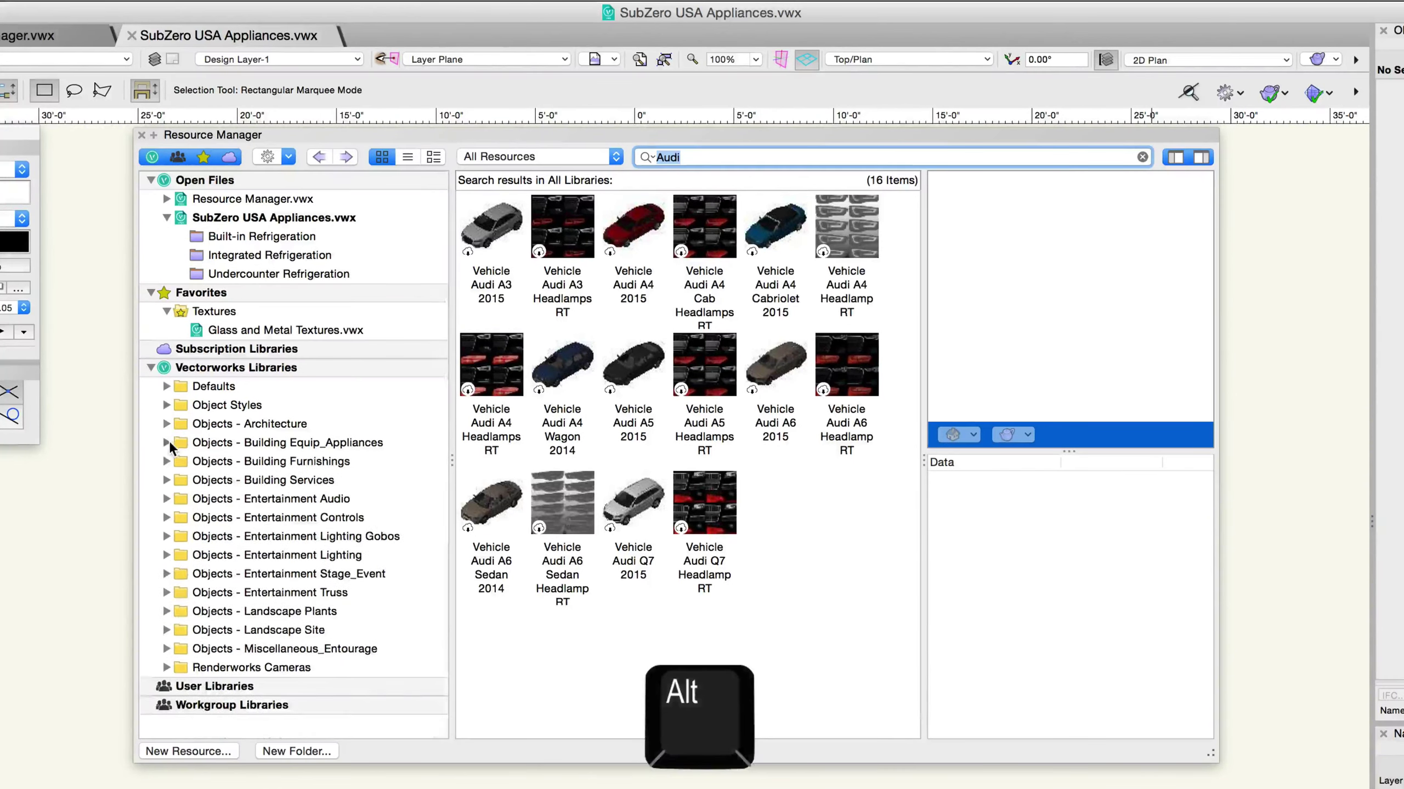
alt+click(167, 442)
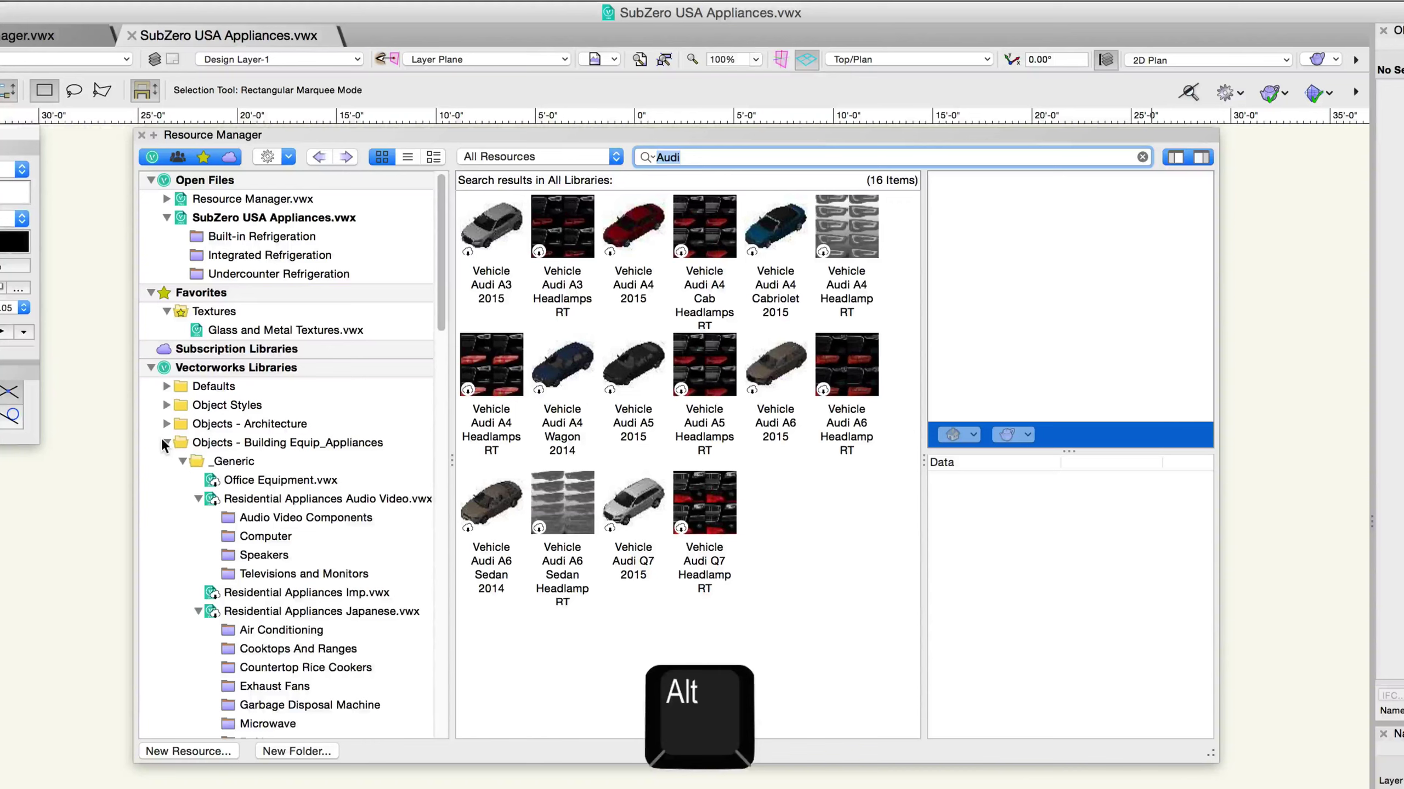
alt+click(165, 443)
alt+click(165, 461)
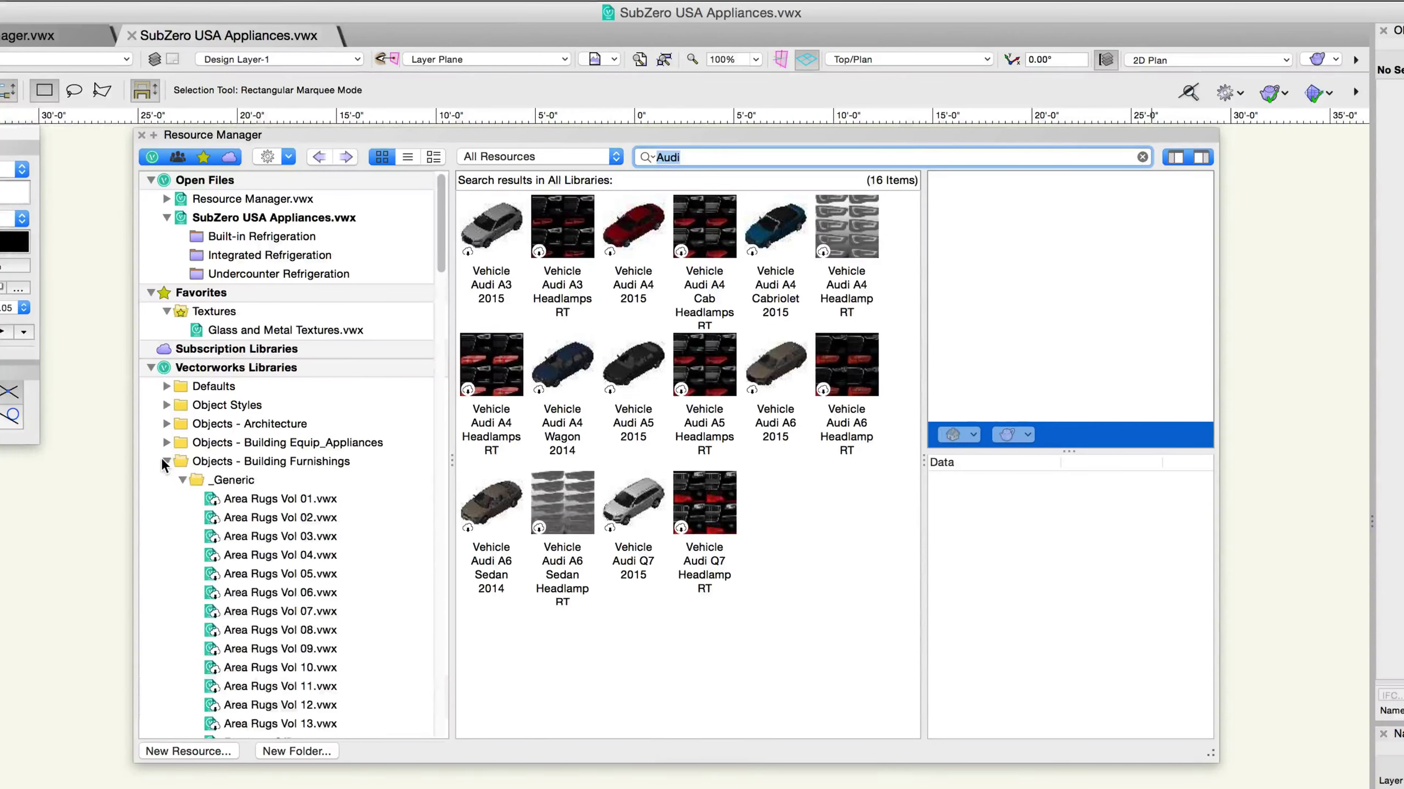
alt+click(164, 462)
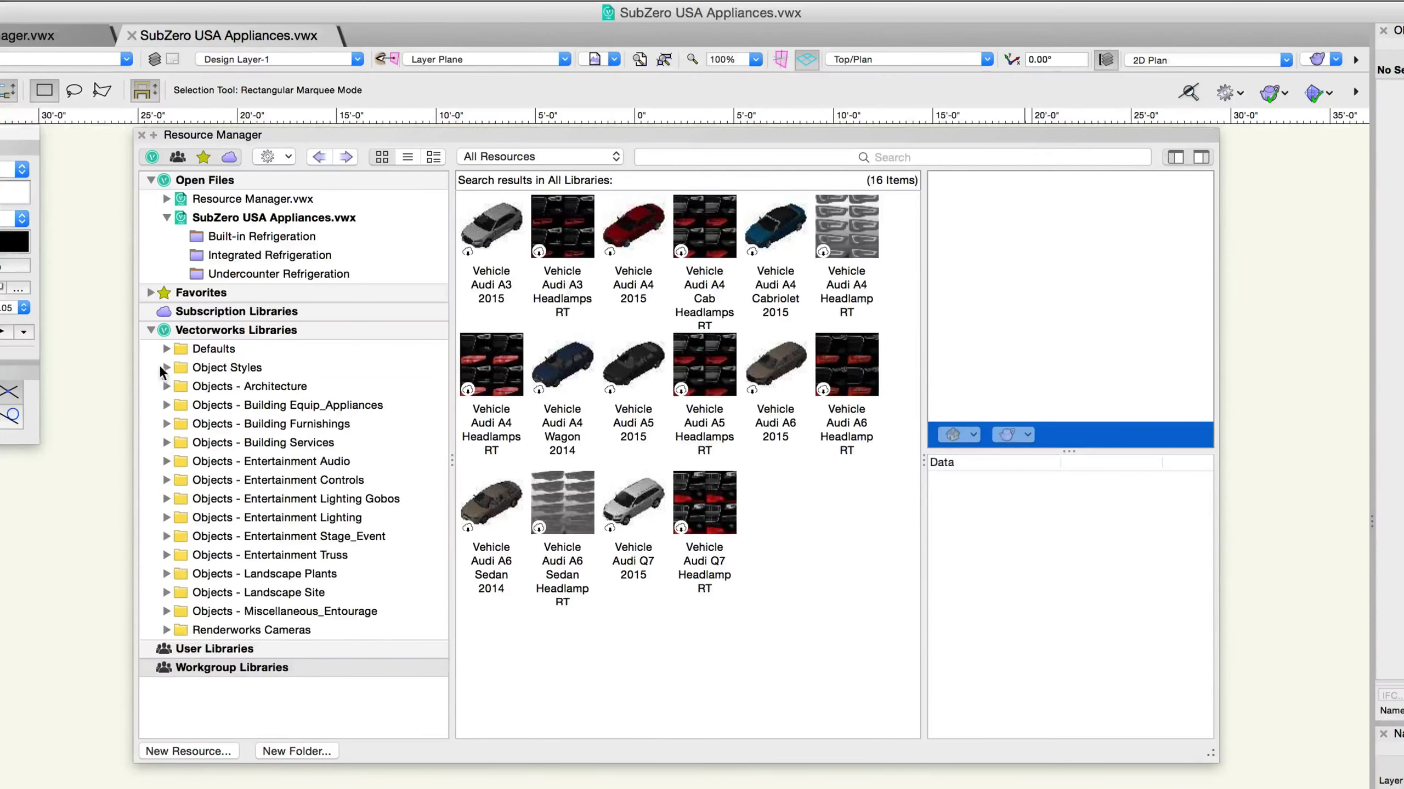
Step: Expand all levels of the Defaults folder and collapse it, and leave Vectorworks Libraries and Favorites collapsed
alt+click(163, 349)
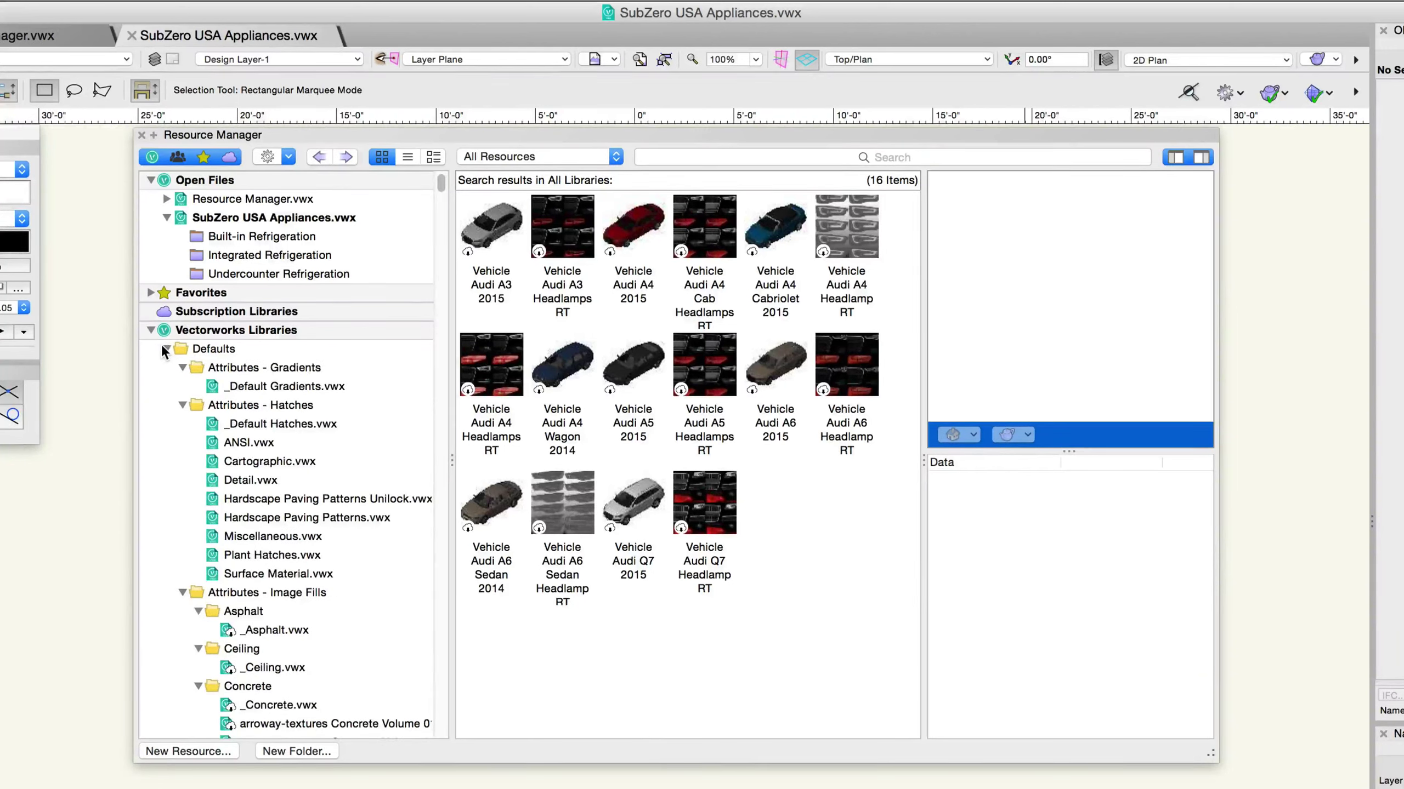
click(164, 348)
click(149, 330)
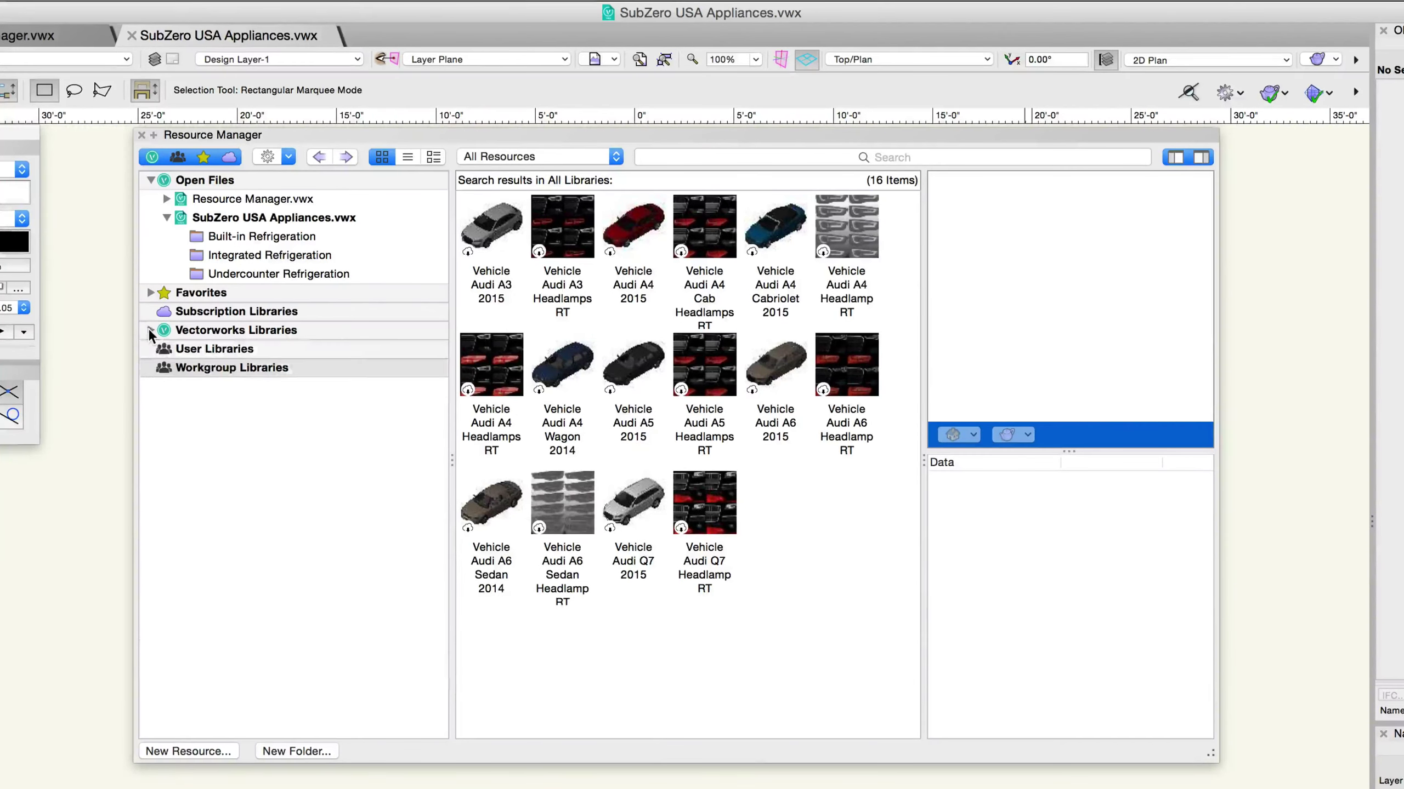
click(150, 292)
click(150, 293)
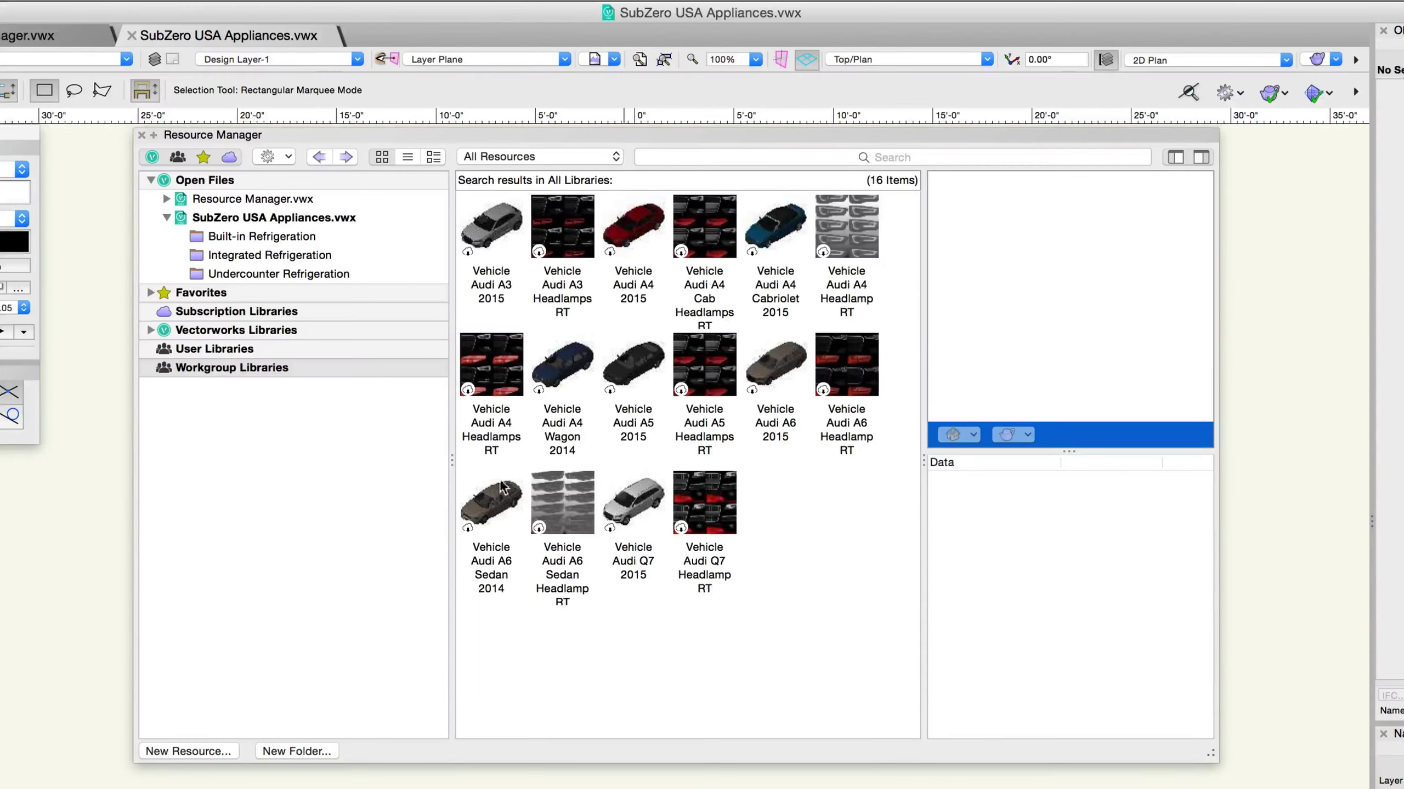
Step: Show the Audi search results as a Details List, and switch them to a Thumbnails List
right_click(812, 535)
mouse_move(892, 546)
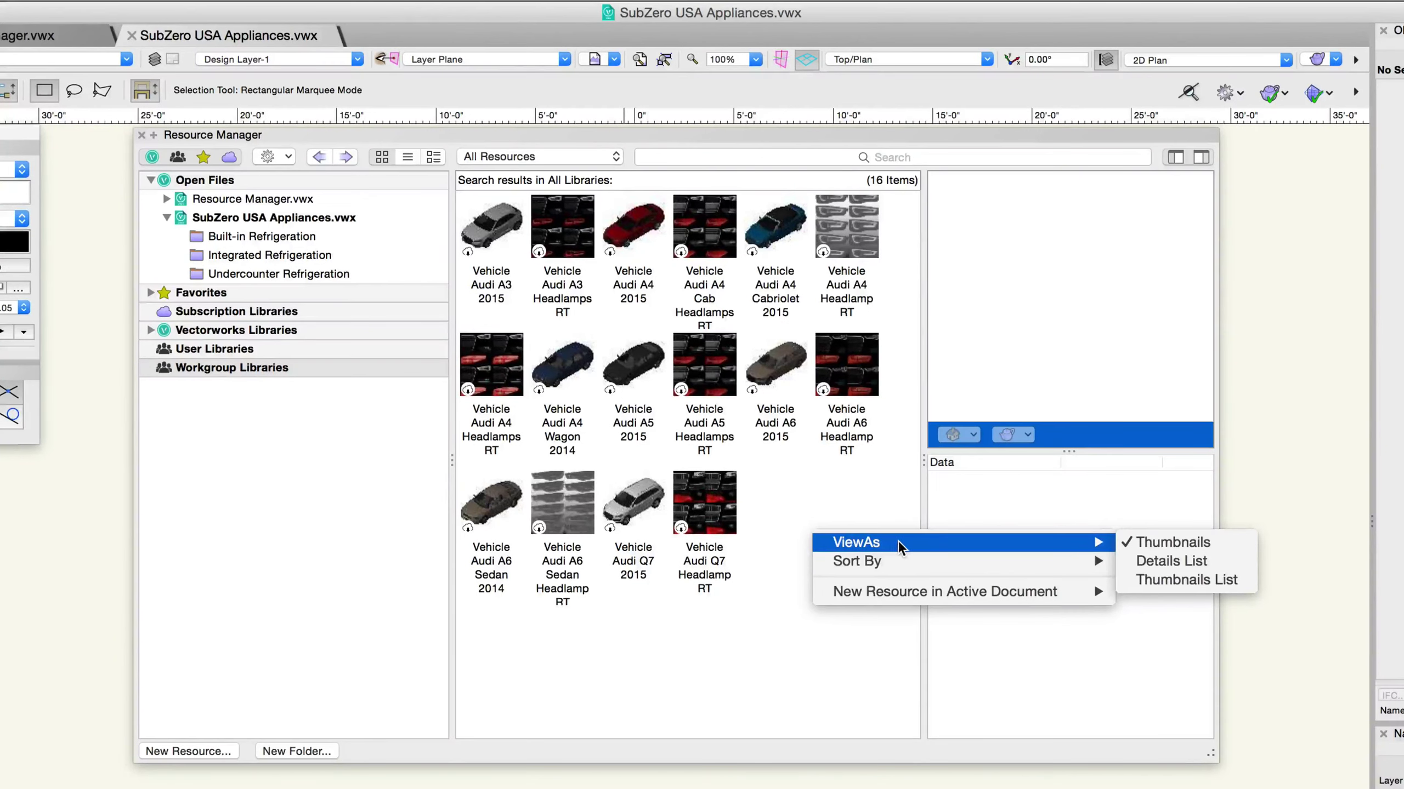
click(1242, 560)
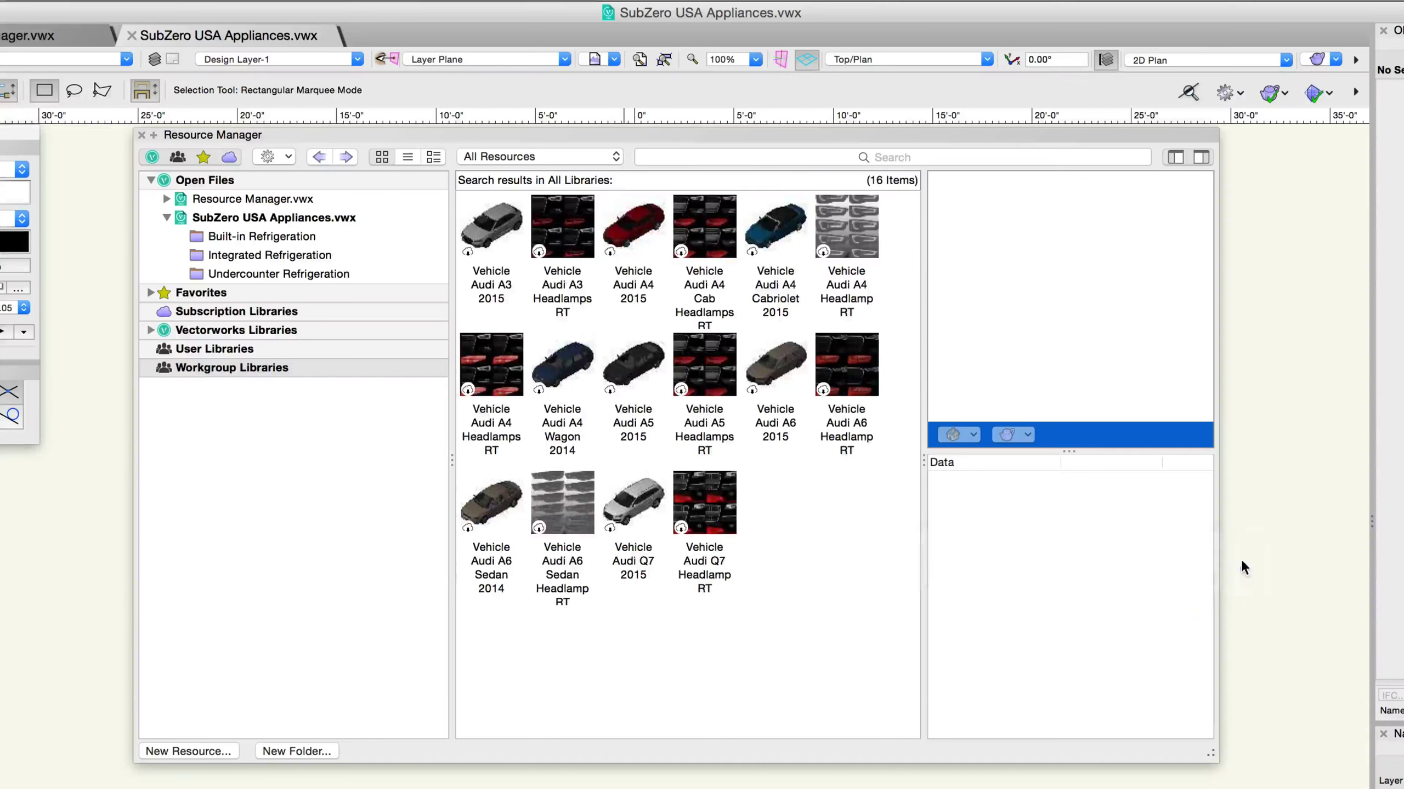
right_click(836, 510)
mouse_move(884, 522)
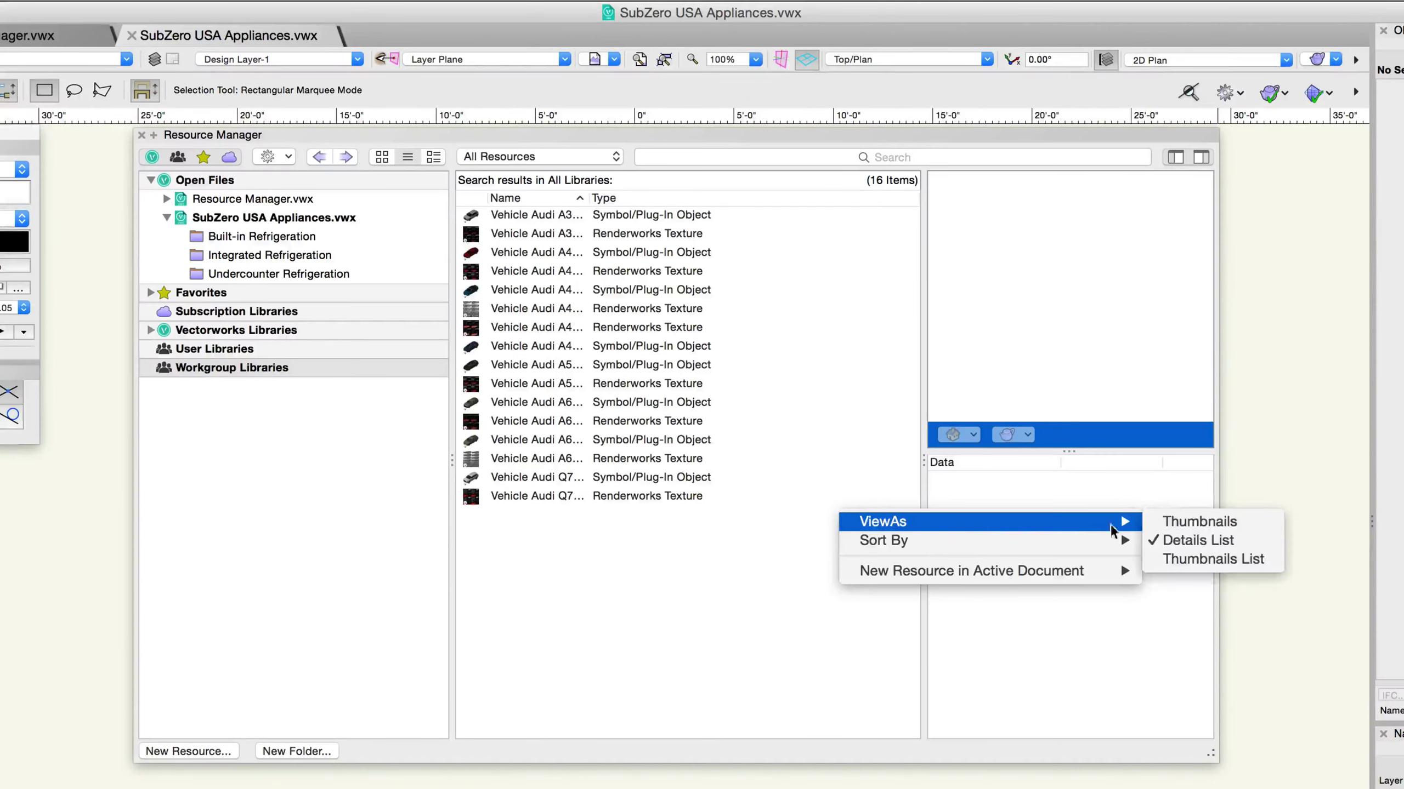
click(1172, 560)
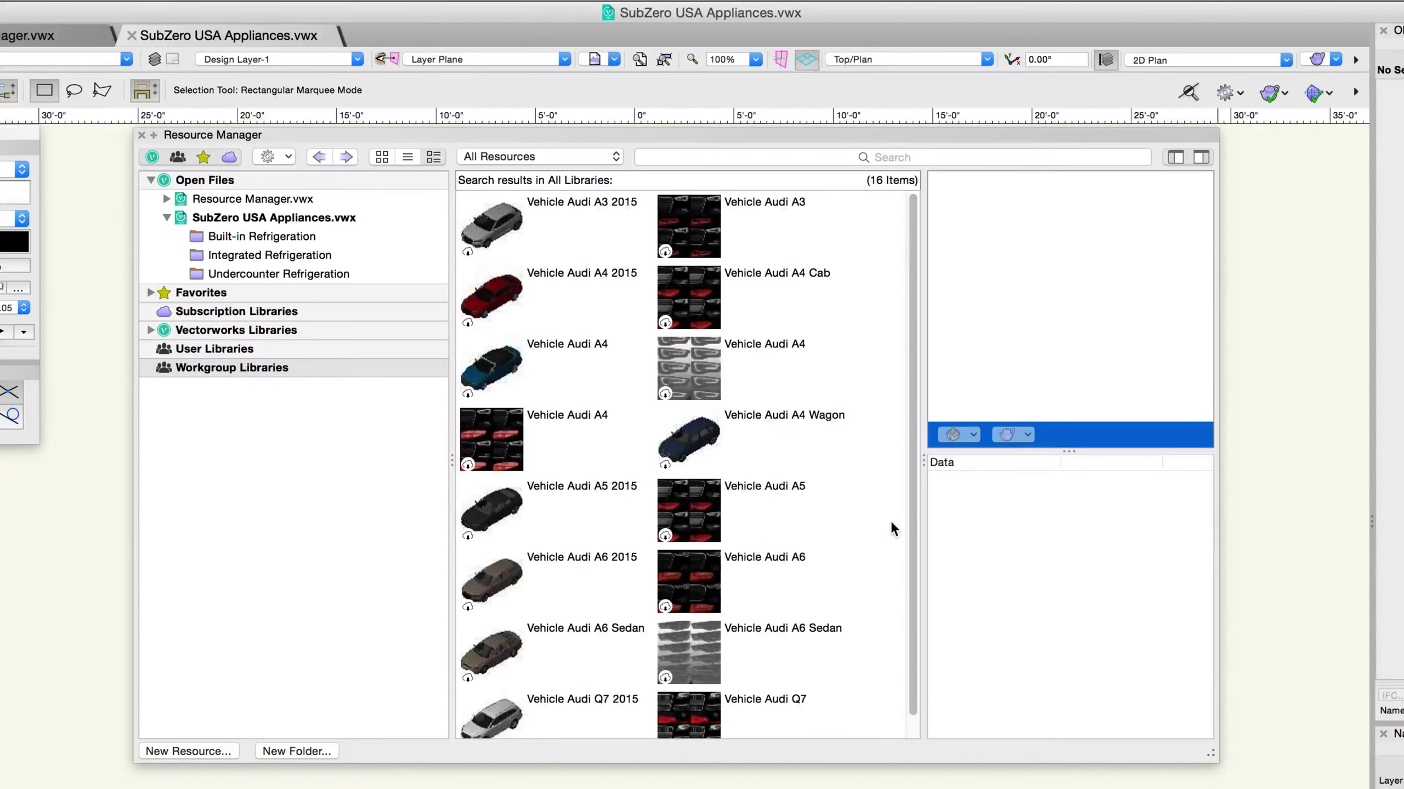
Step: Expand Resource Manager.vwx, display its resources and bring up the view and sort options
double_click(250, 198)
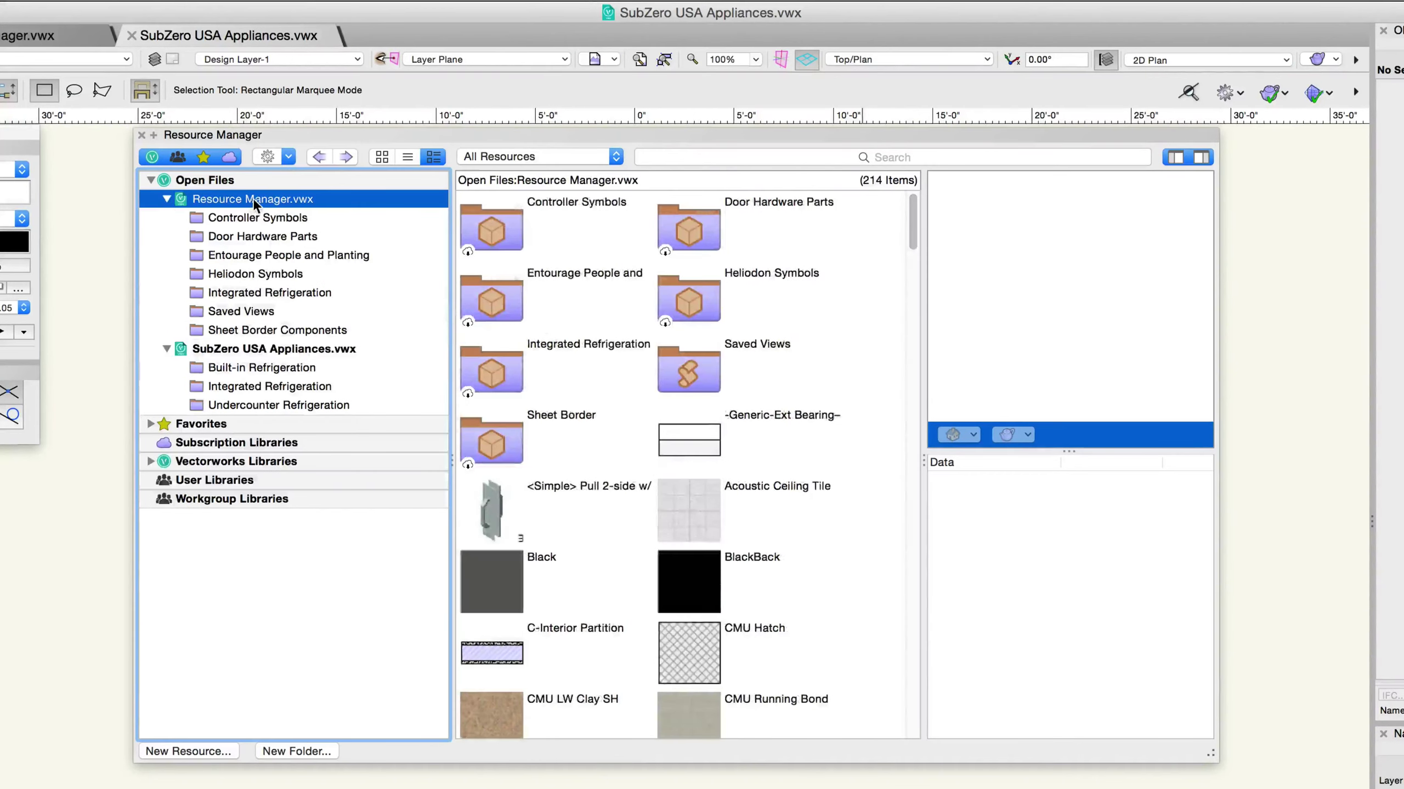
right_click(898, 495)
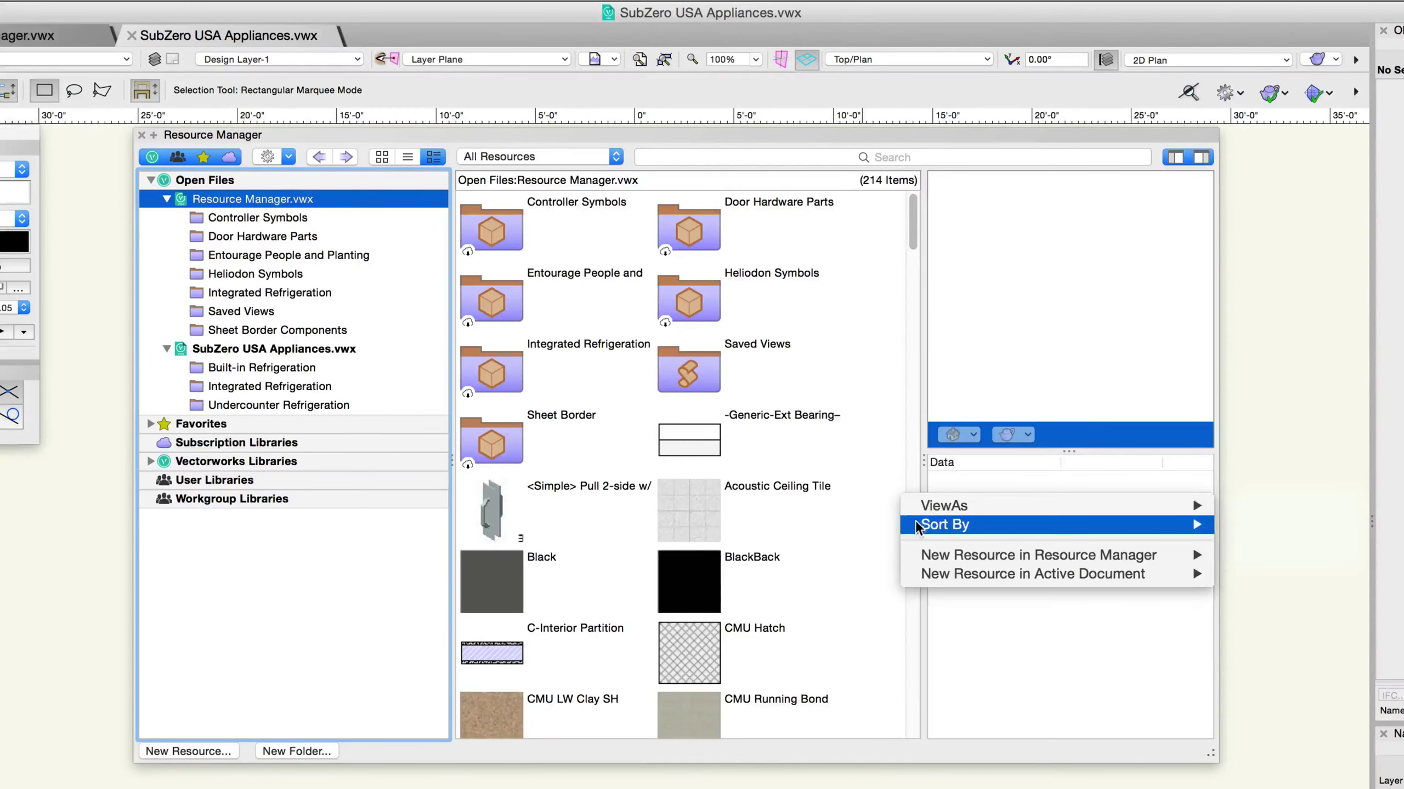
mouse_move(917, 528)
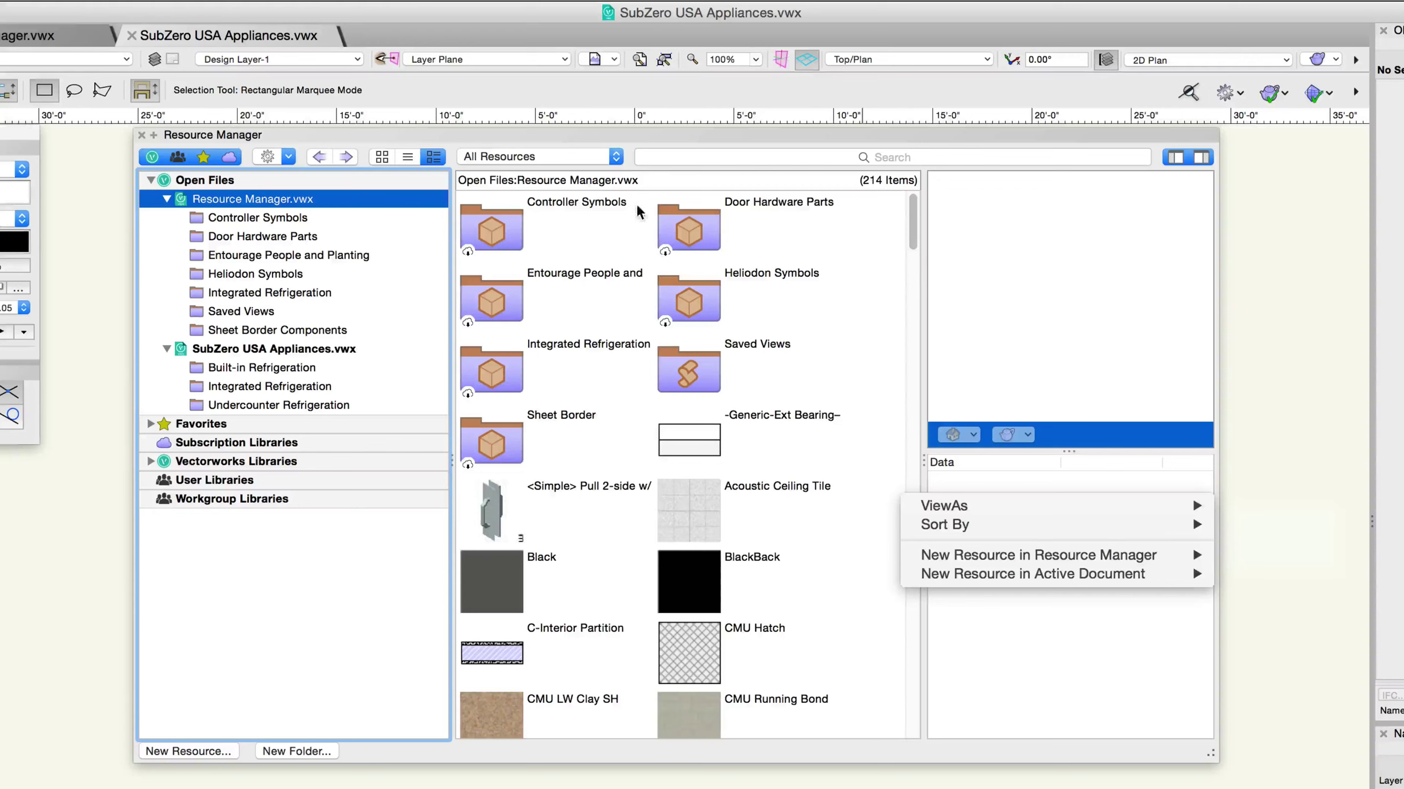
Step: Filter the resources by Hatches and check which sorting options are available for them
click(618, 153)
click(618, 154)
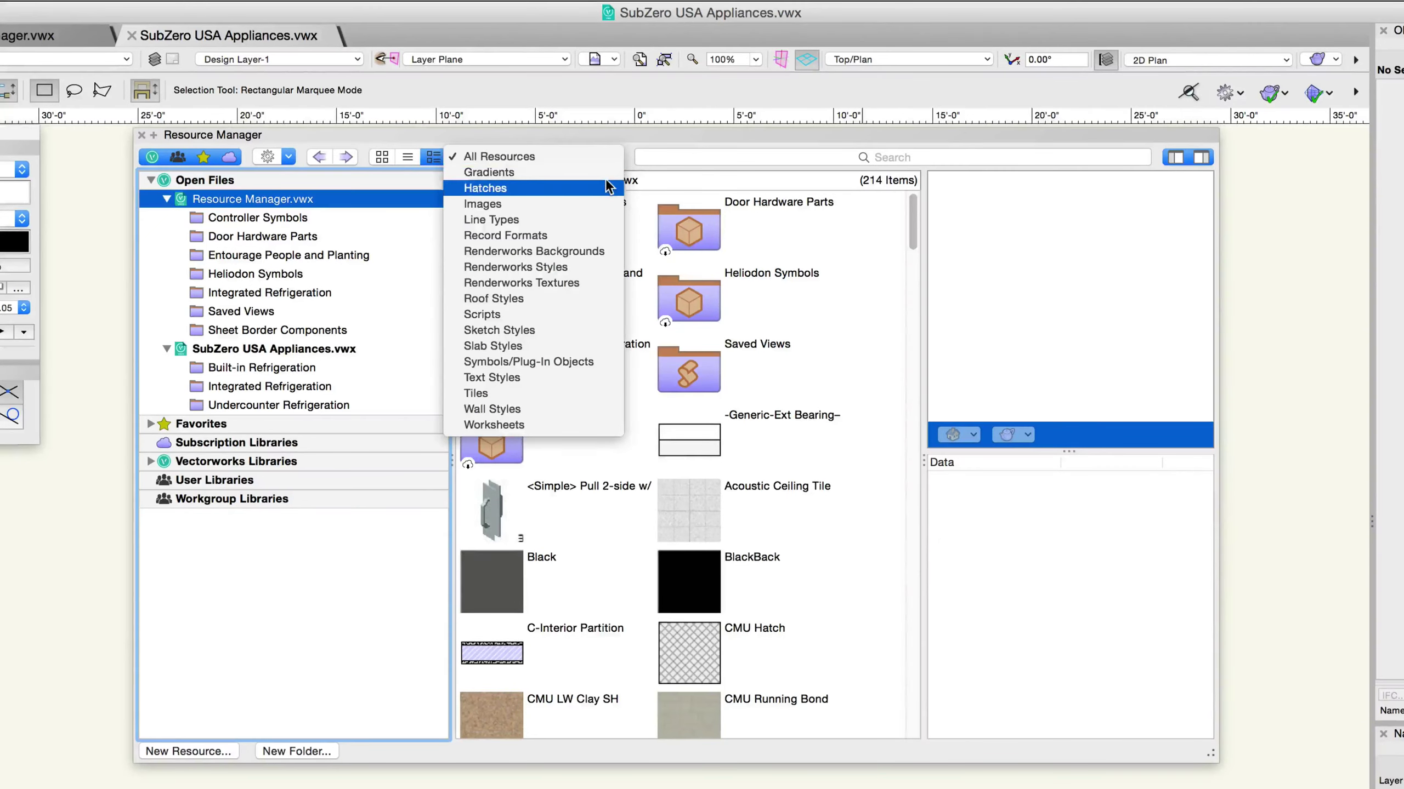
click(605, 178)
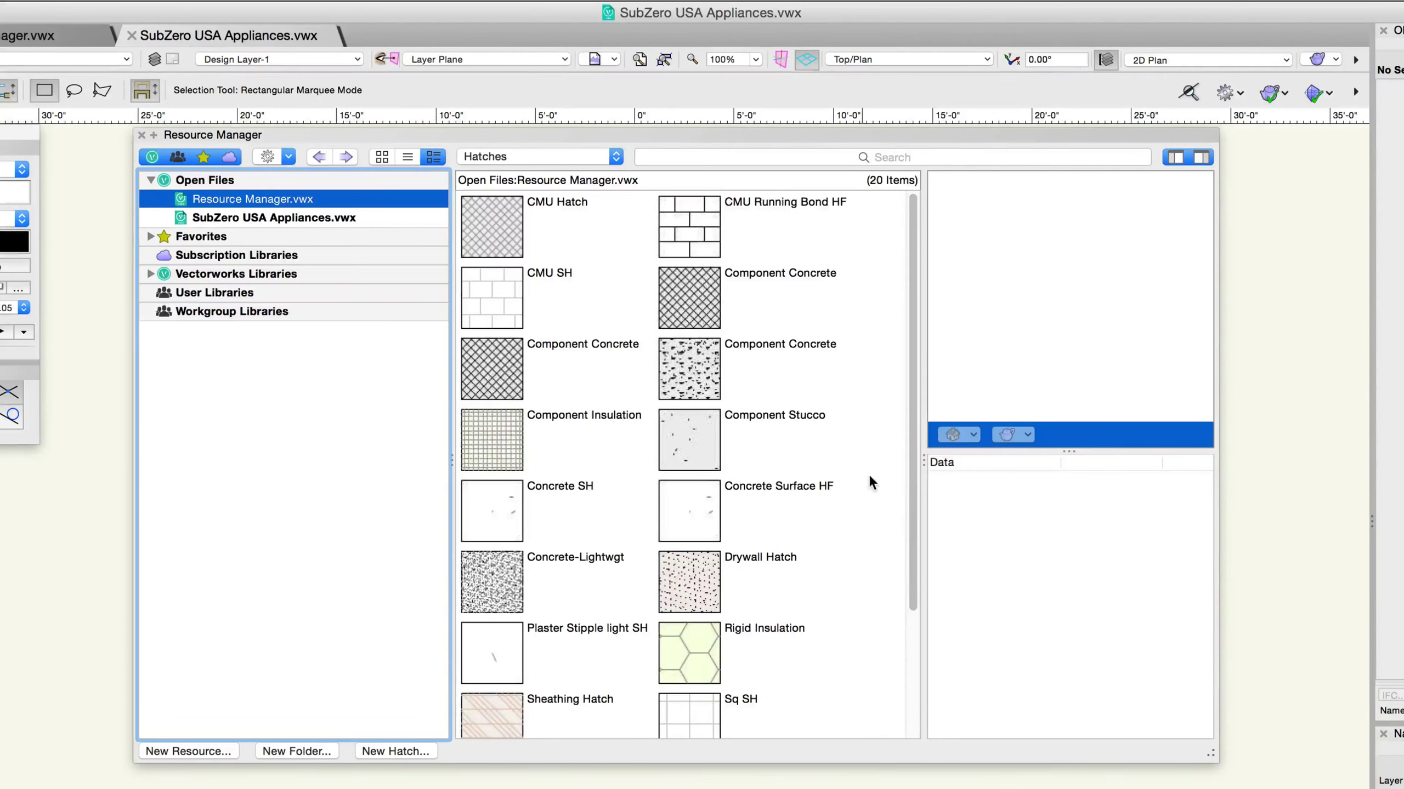
right_click(876, 473)
mouse_move(912, 505)
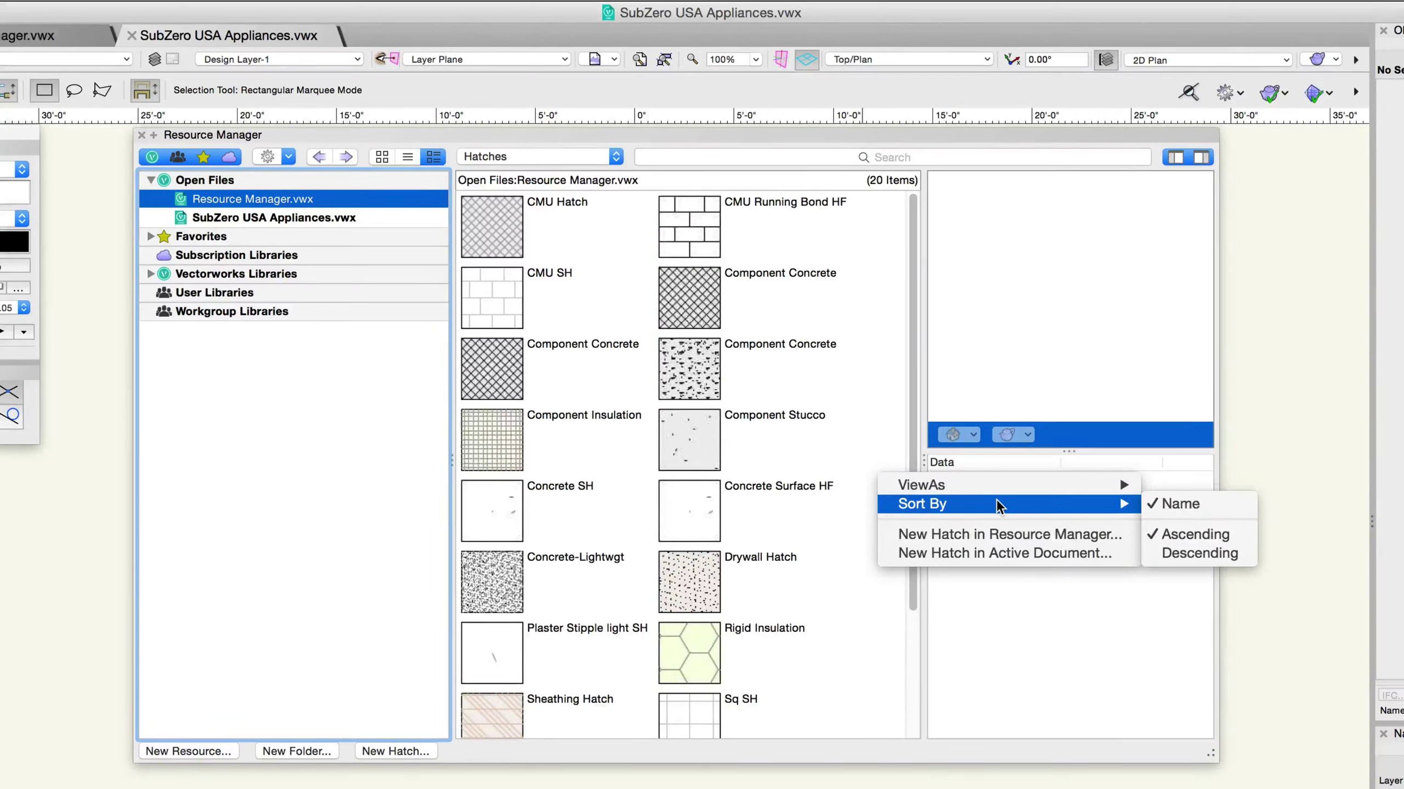
click(864, 416)
Step: Show all resource types of Resource Manager.vwx and sort them by Type
click(616, 156)
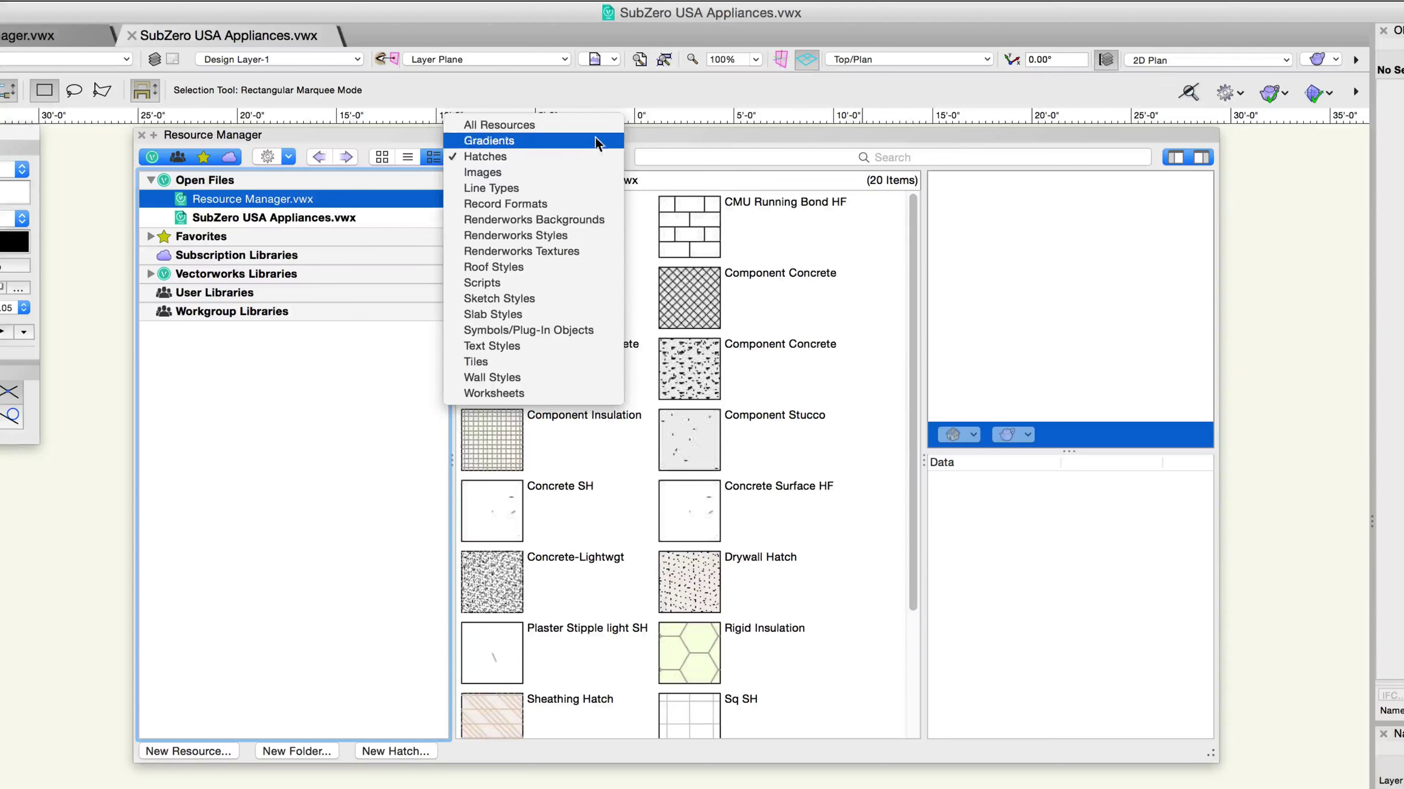
click(594, 129)
right_click(870, 462)
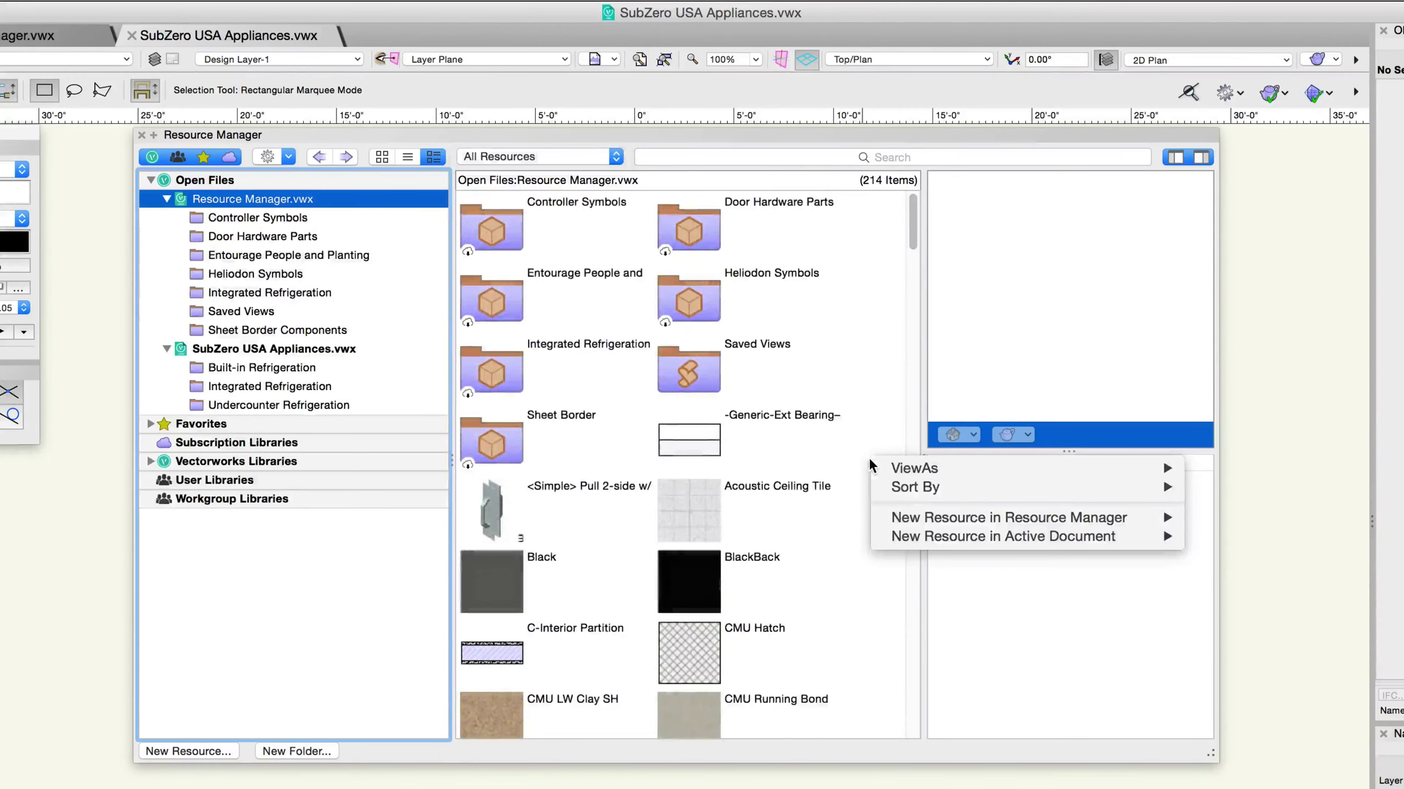
mouse_move(912, 487)
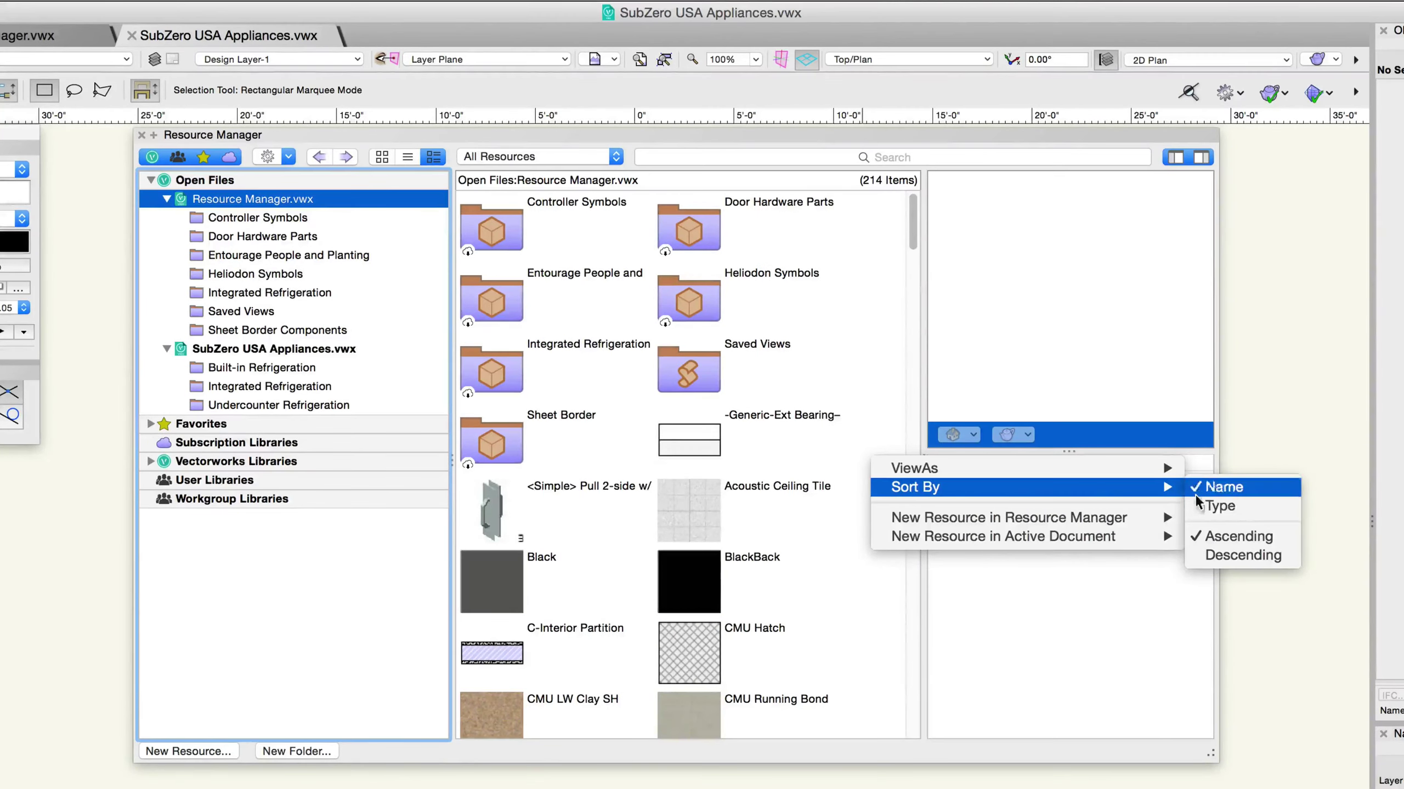
click(1209, 505)
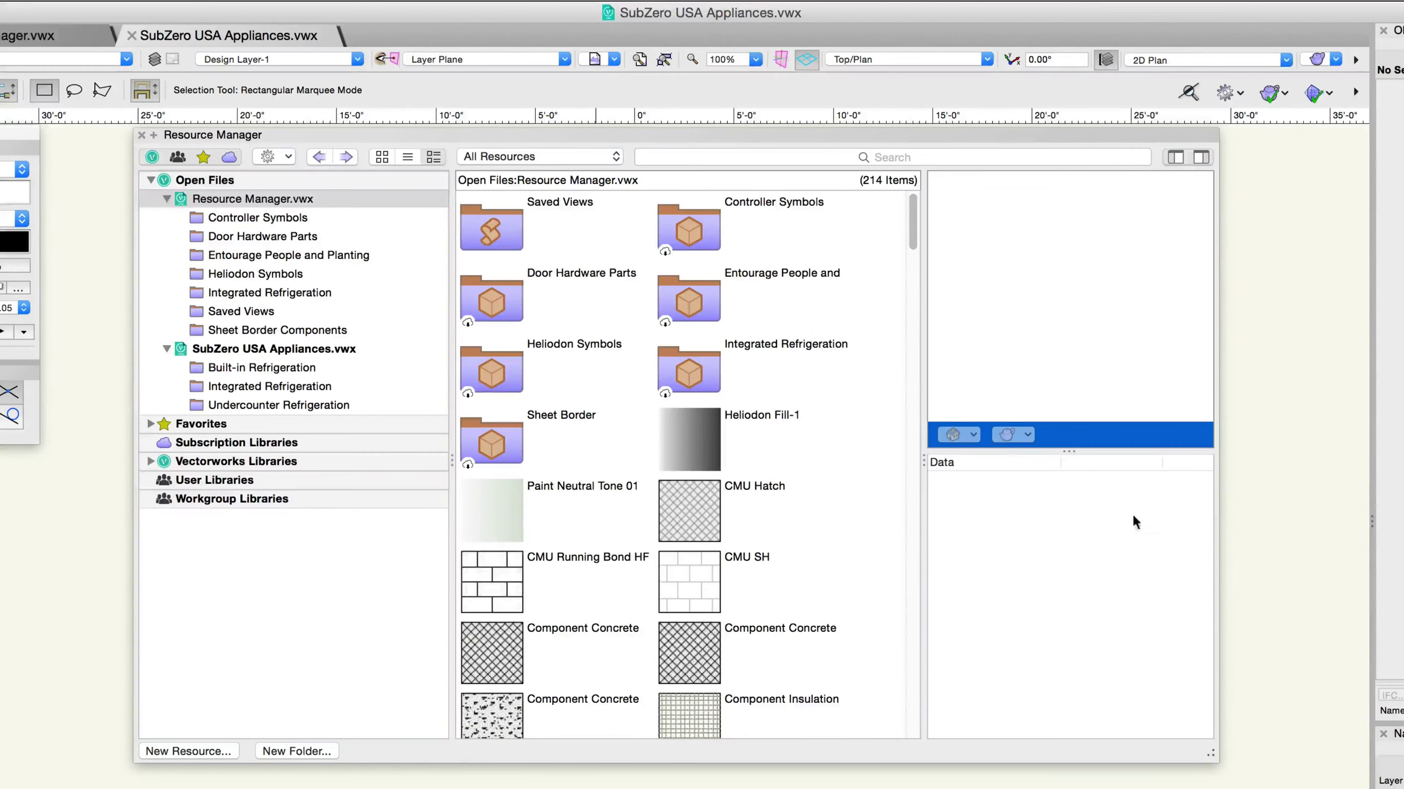
Step: Display the resources of SubZero USA Appliances.vwx and review the Glass-Tinted RT texture's edit settings, accepting them as they are
click(335, 353)
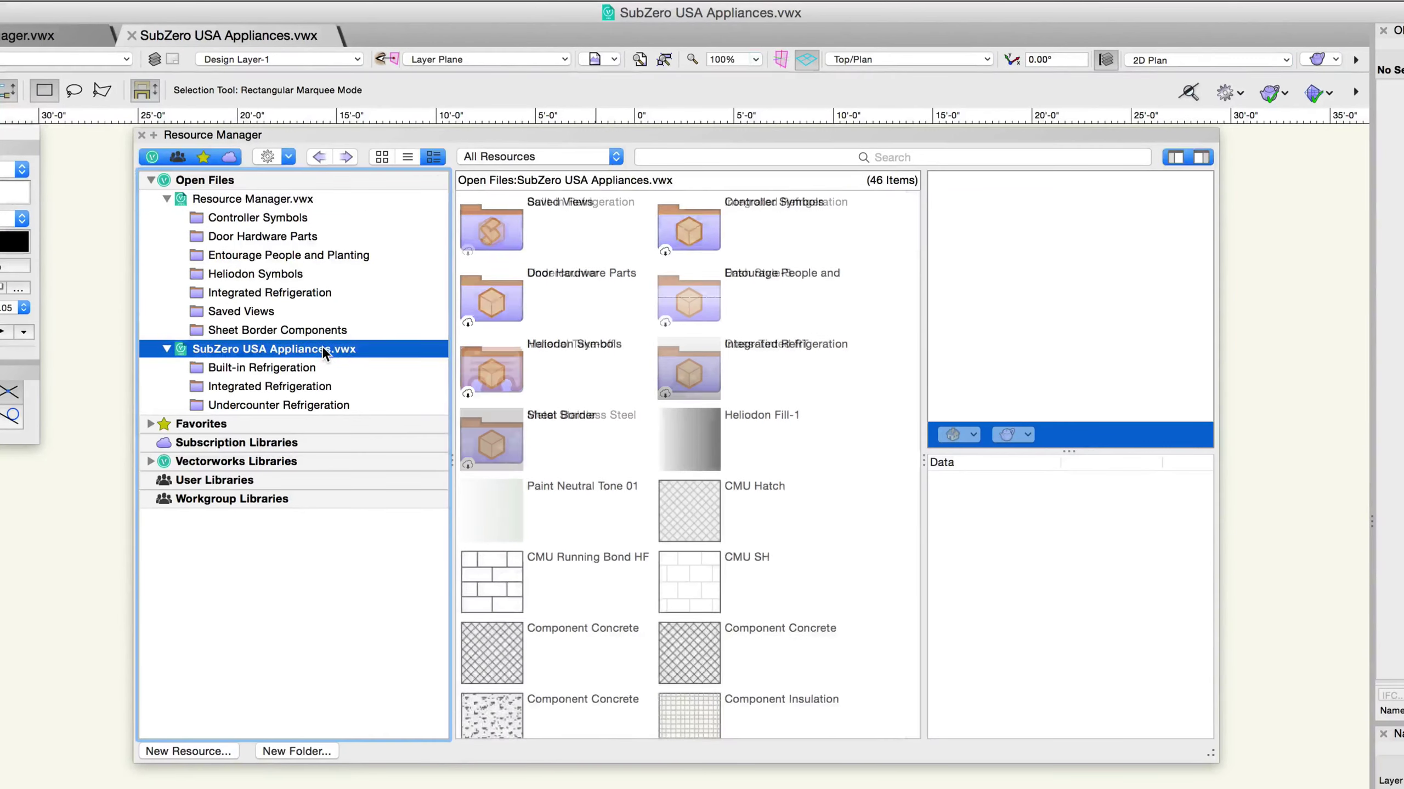
click(678, 378)
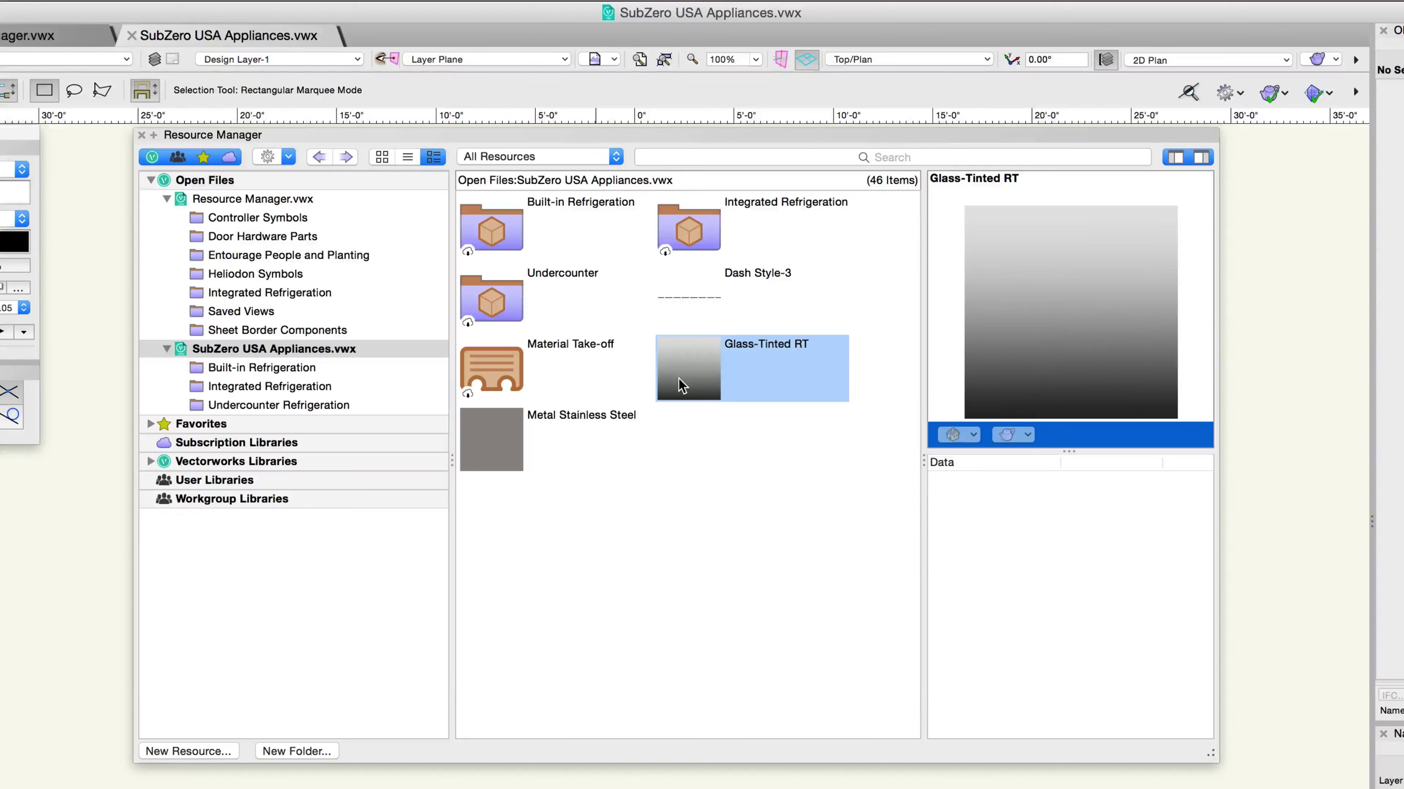
right_click(678, 378)
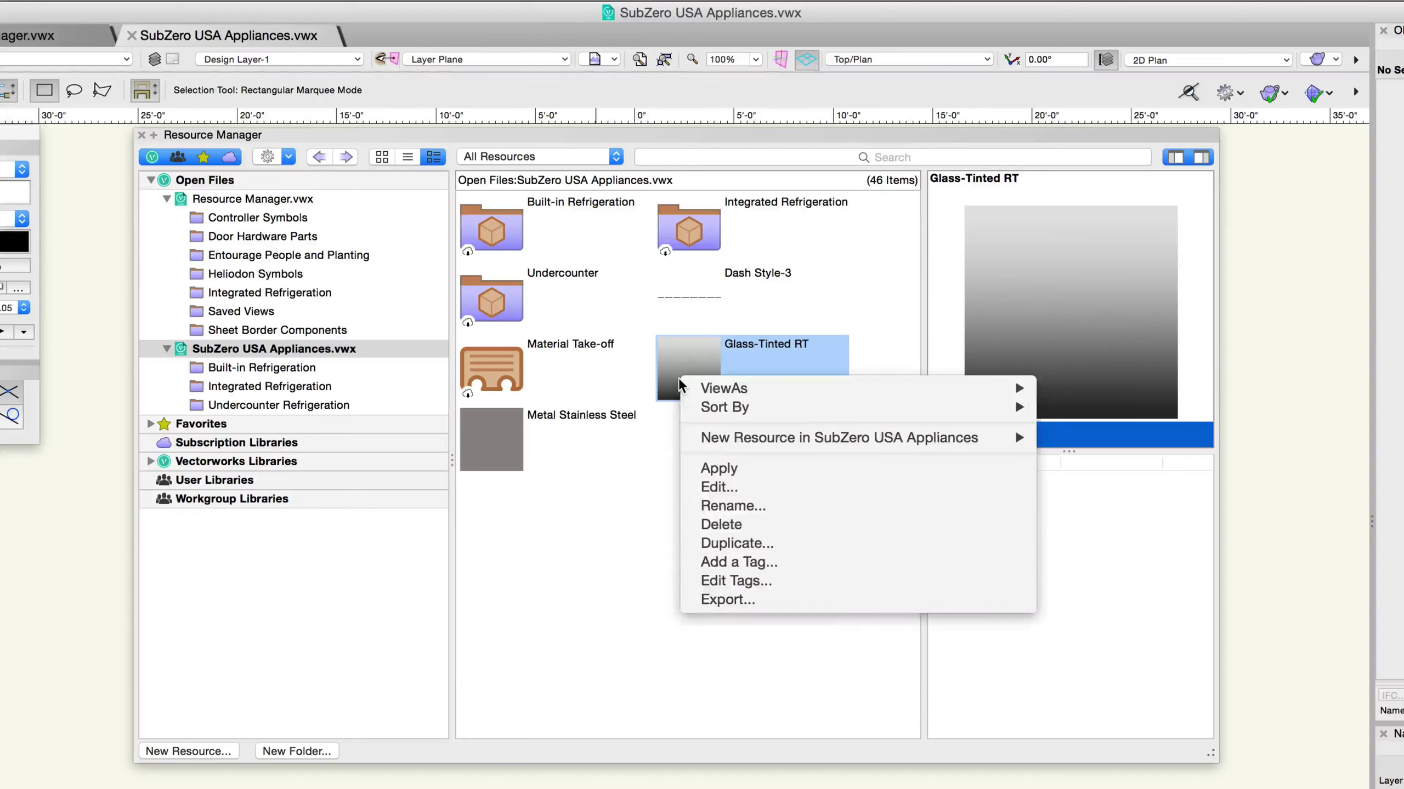
click(763, 487)
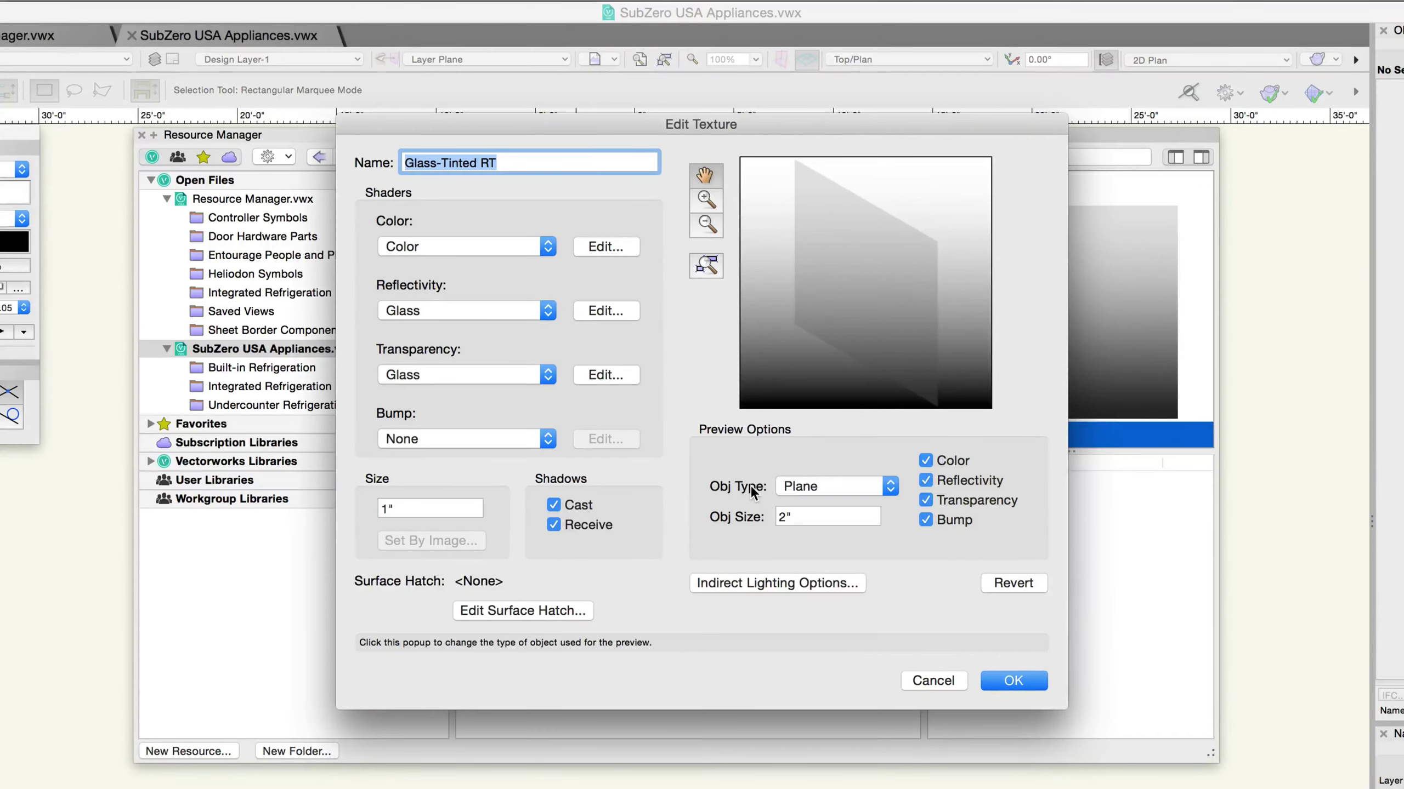
click(1007, 683)
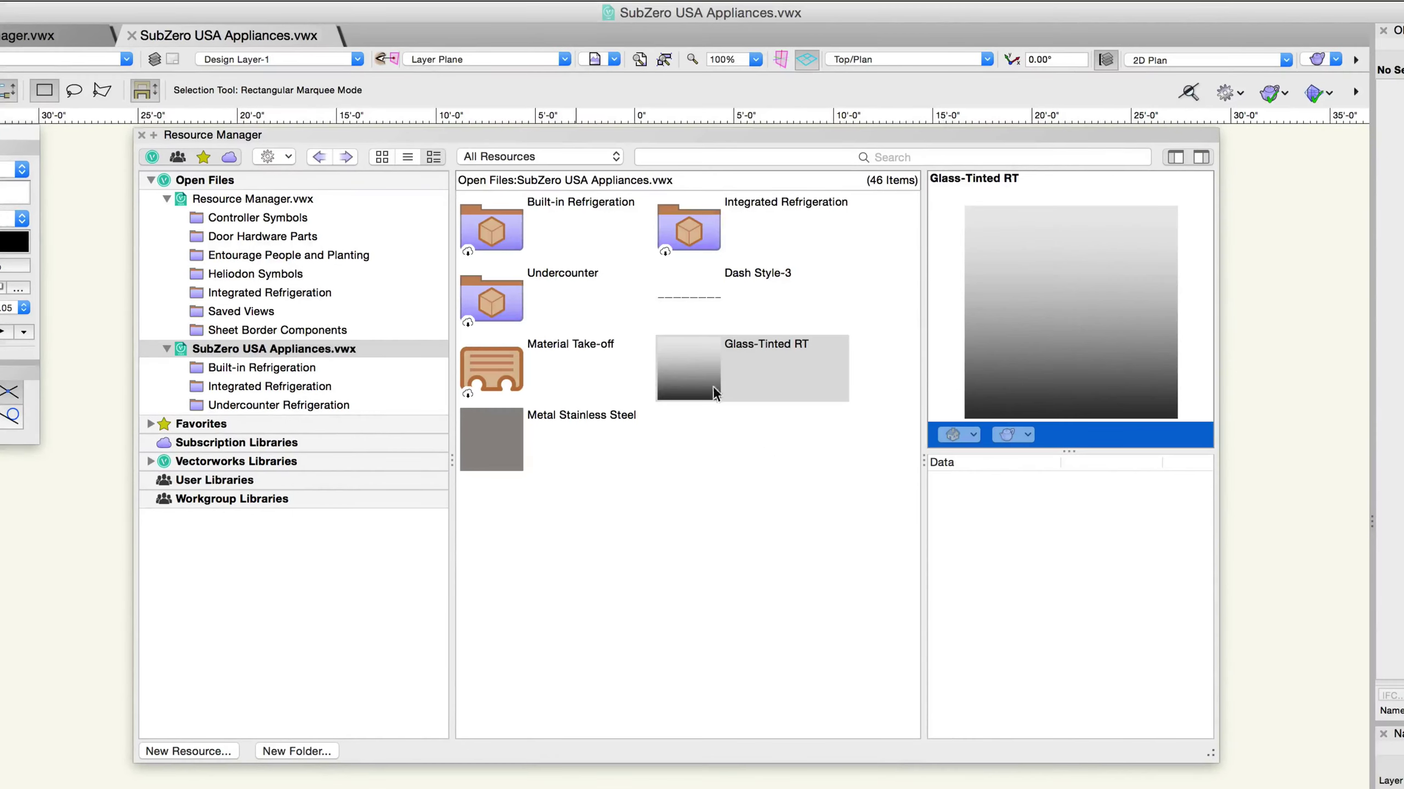
Step: Rename the Glass-Tinted RT texture as Glass Texture Tinted
right_click(699, 378)
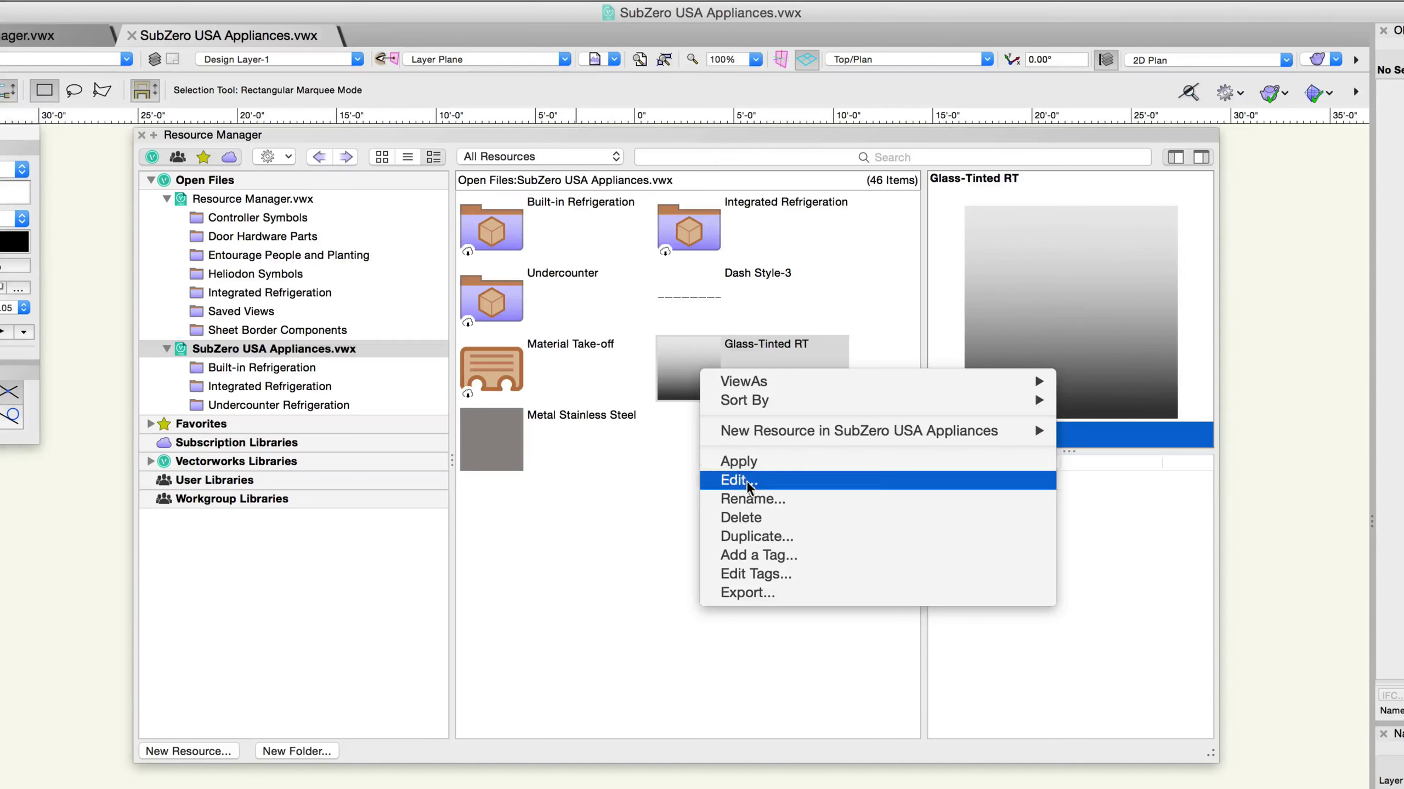
click(779, 500)
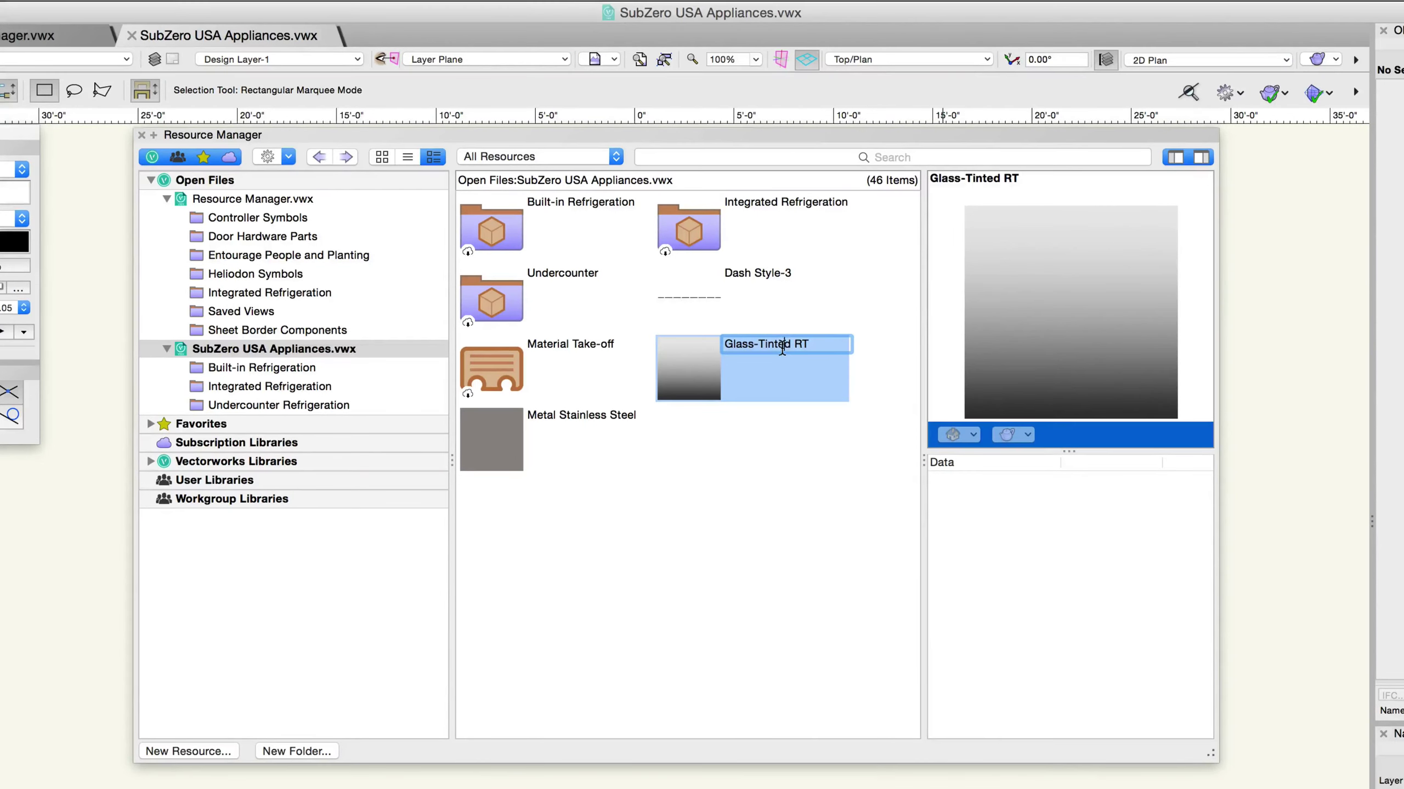
text(Glass Texture Tinted)
key(Return)
click(696, 420)
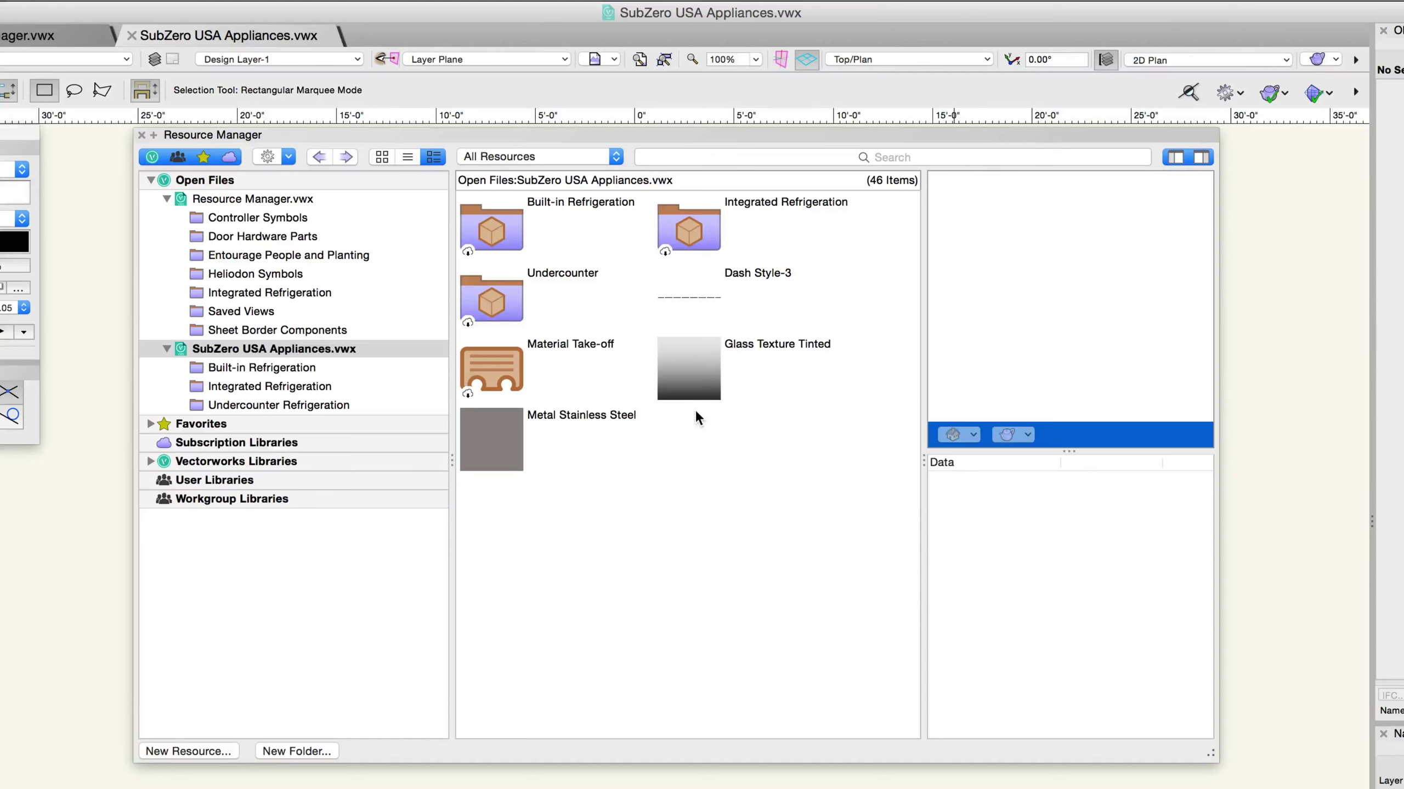
Step: Check the delete and replace options for the Glass Texture Tinted texture without deleting it
right_click(694, 399)
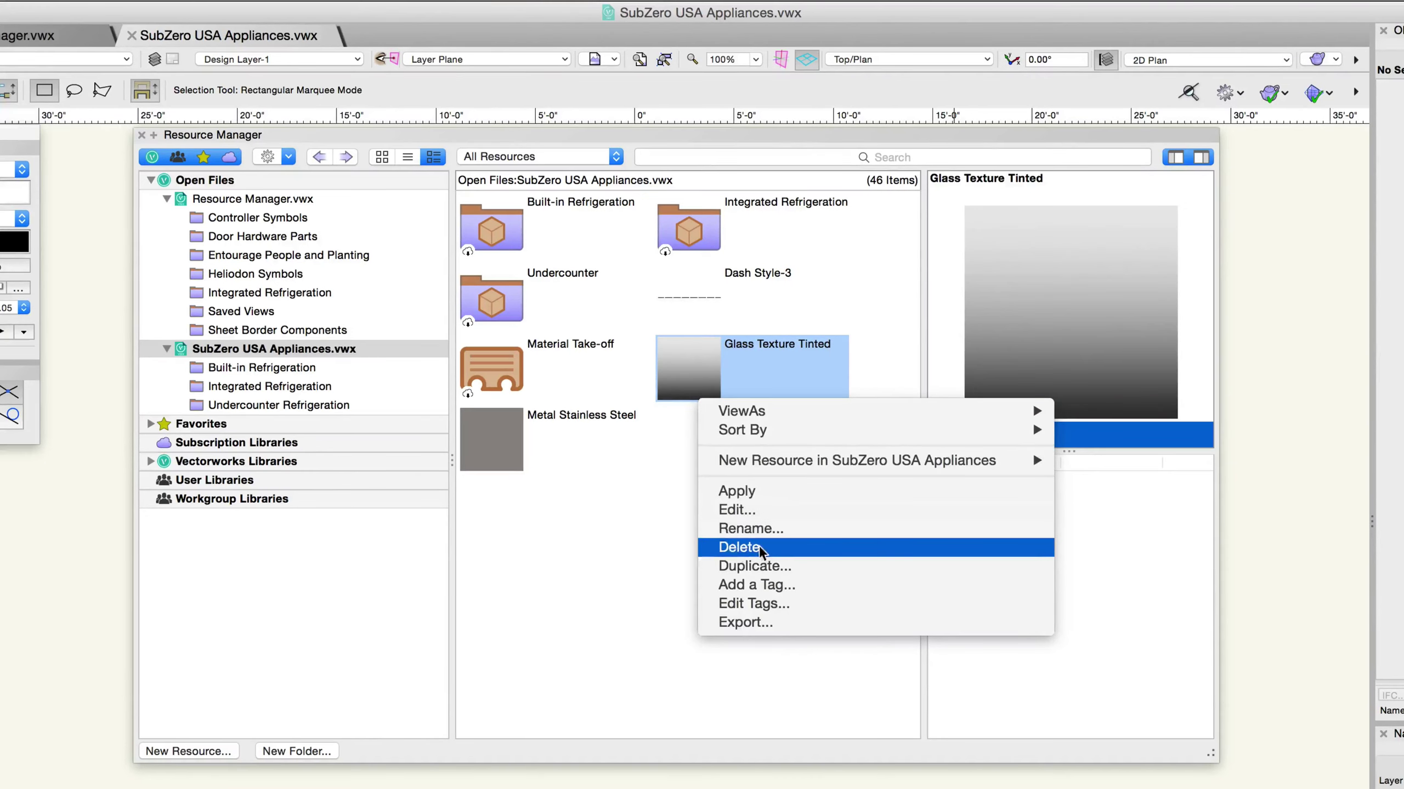
click(773, 547)
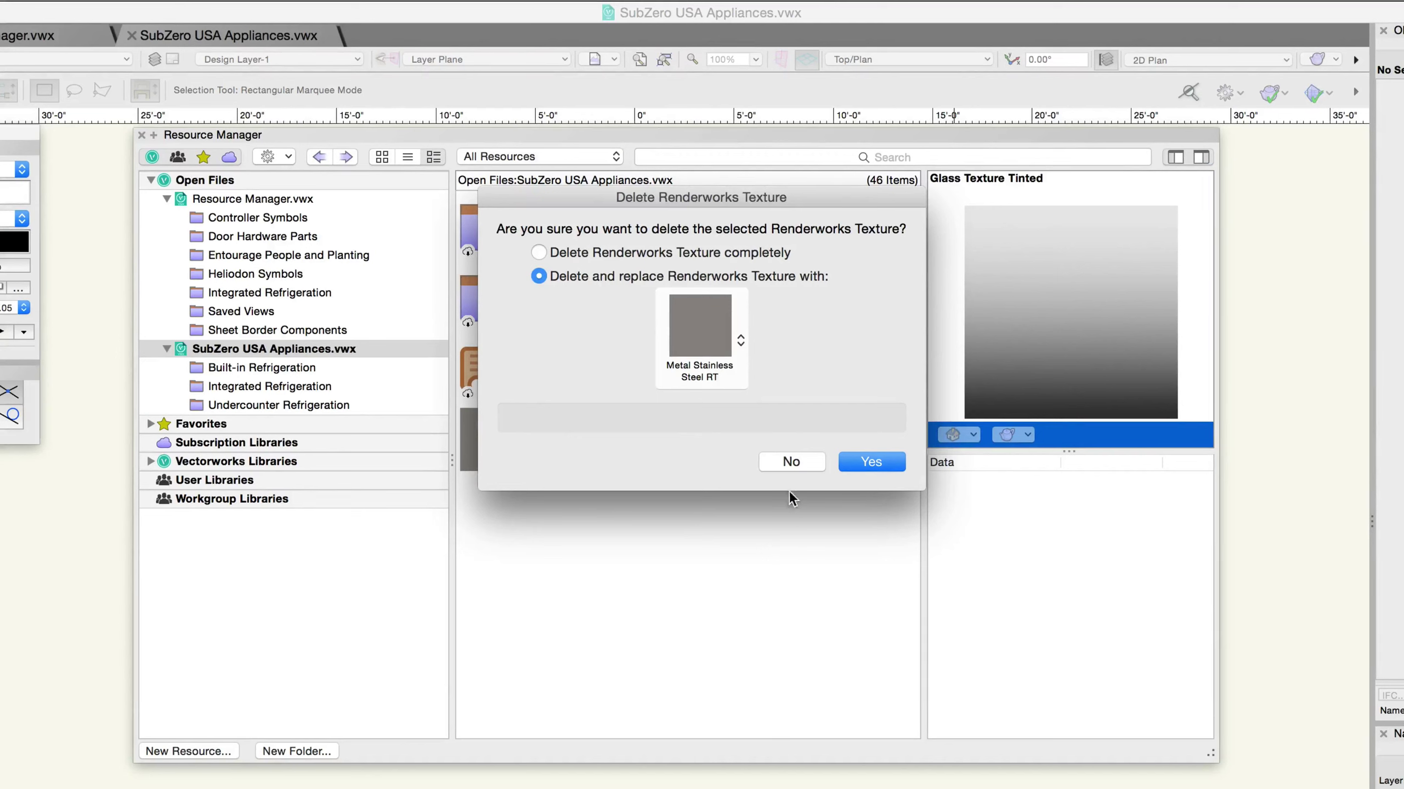
click(791, 461)
Step: Duplicate the Glass Texture Tinted texture as Glass Texture Tinted-2 and add the tag Tinted Glass to the copy
right_click(710, 382)
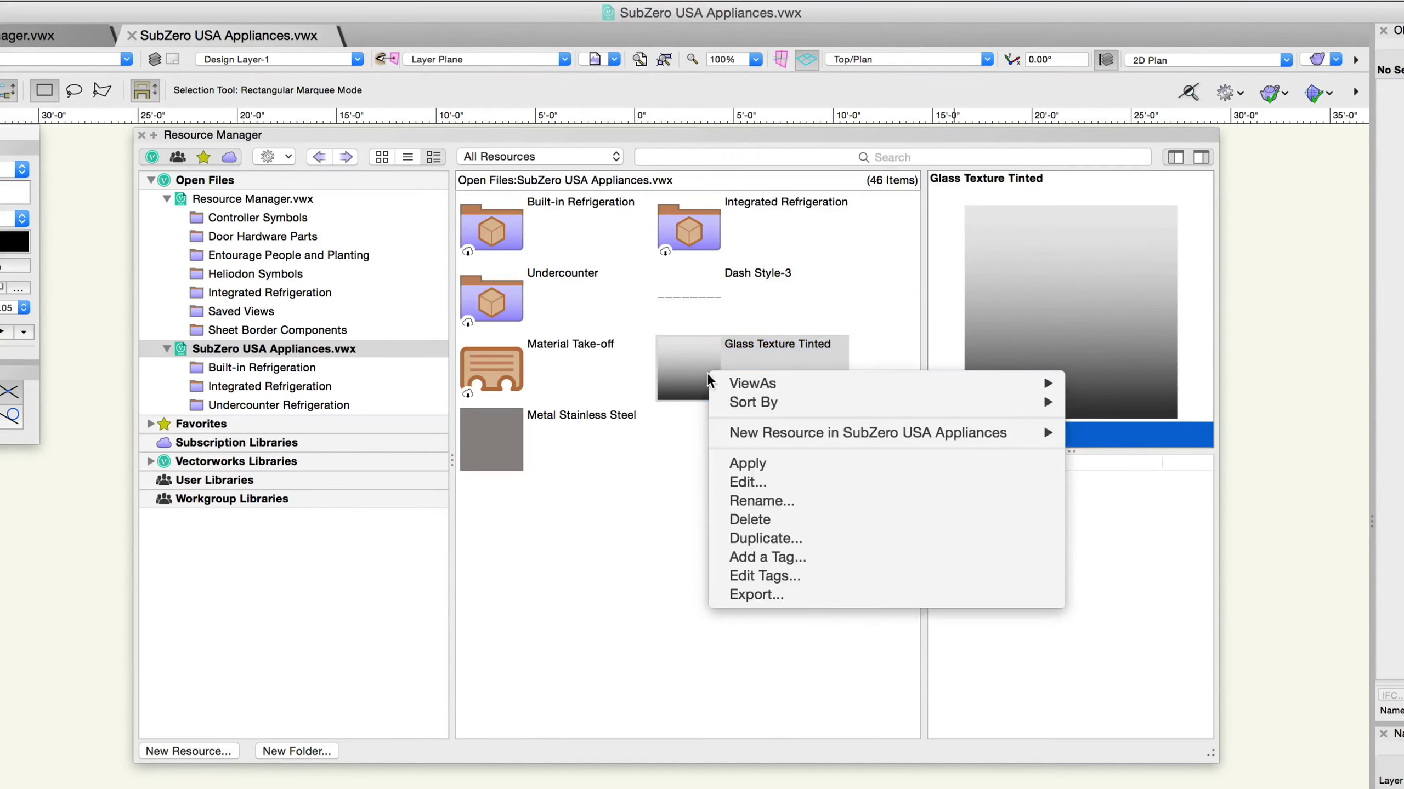
click(800, 537)
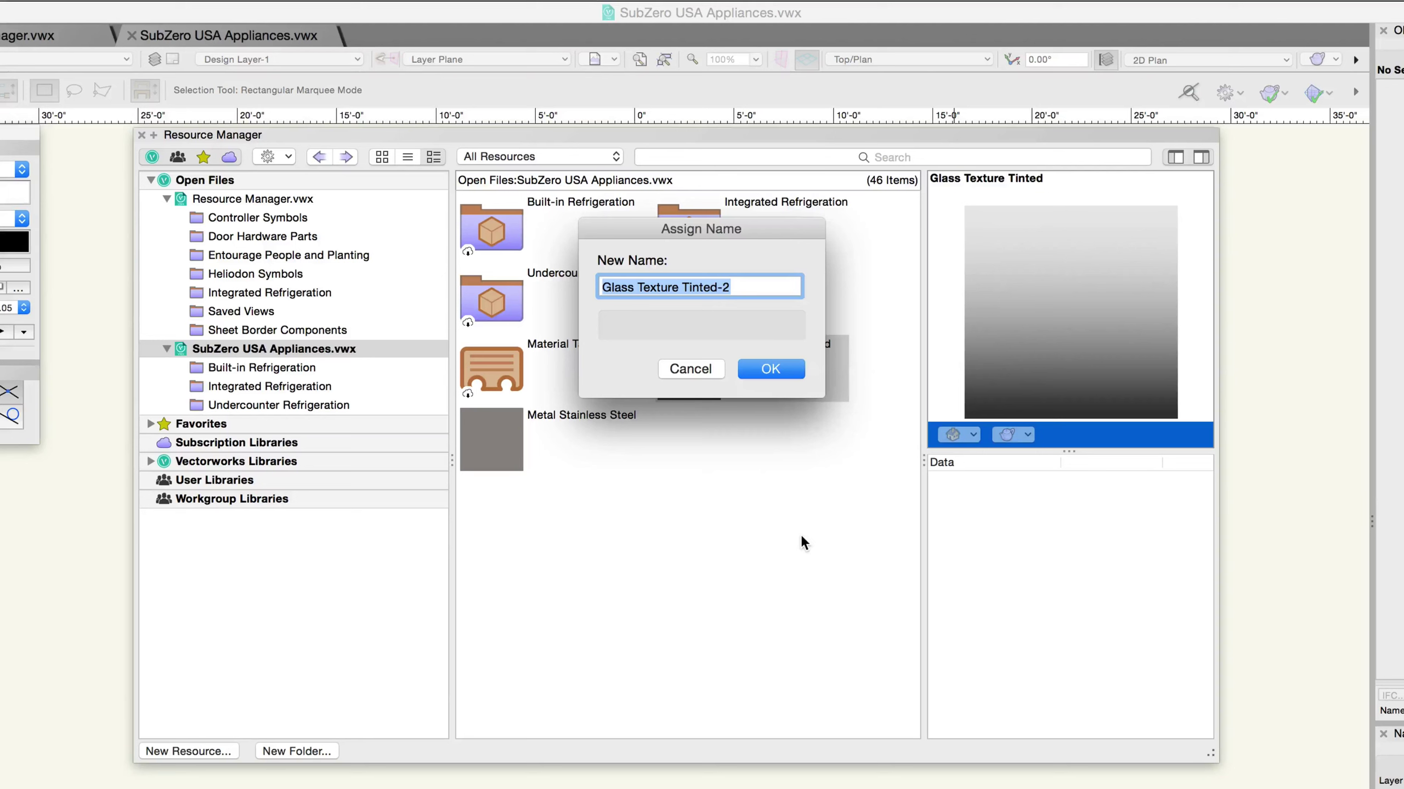
click(774, 370)
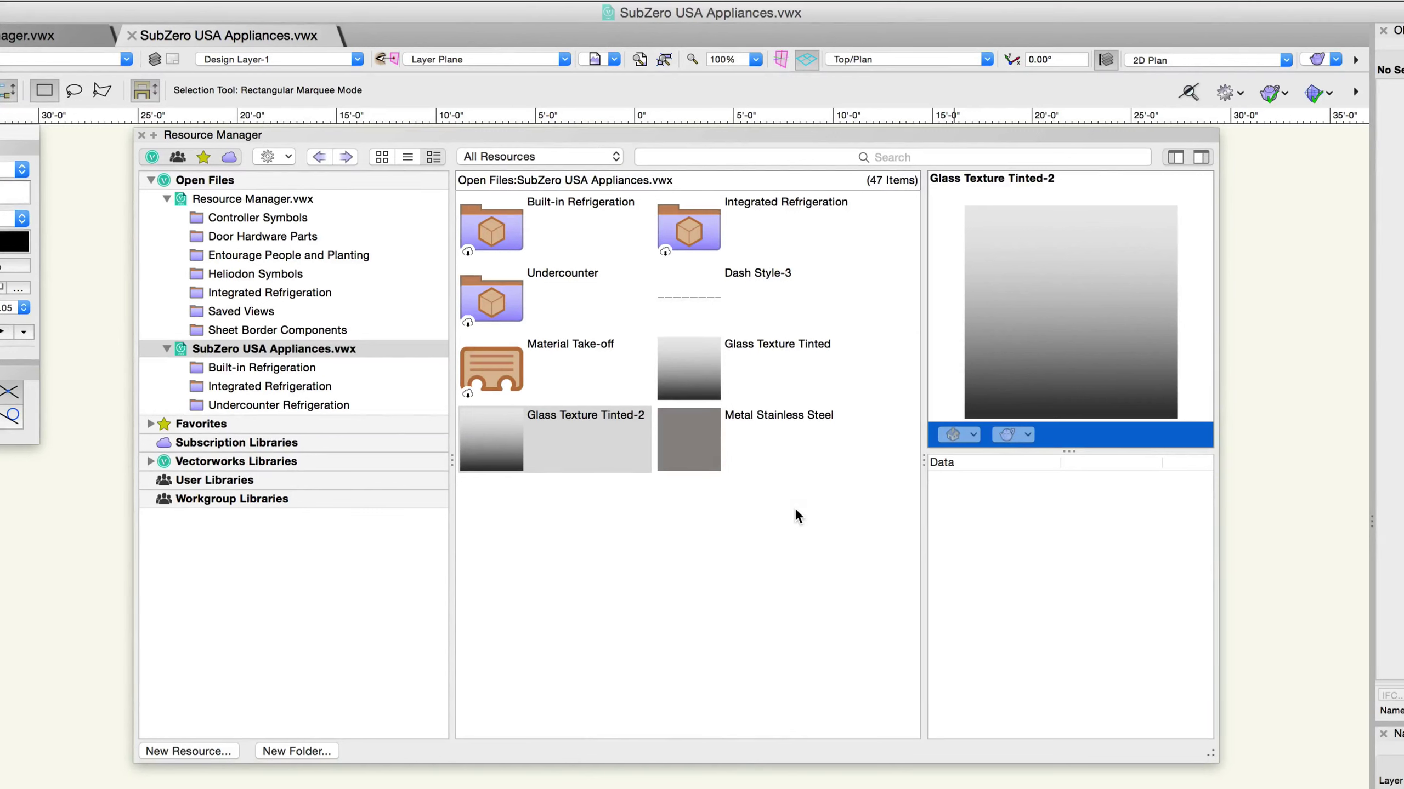
right_click(535, 430)
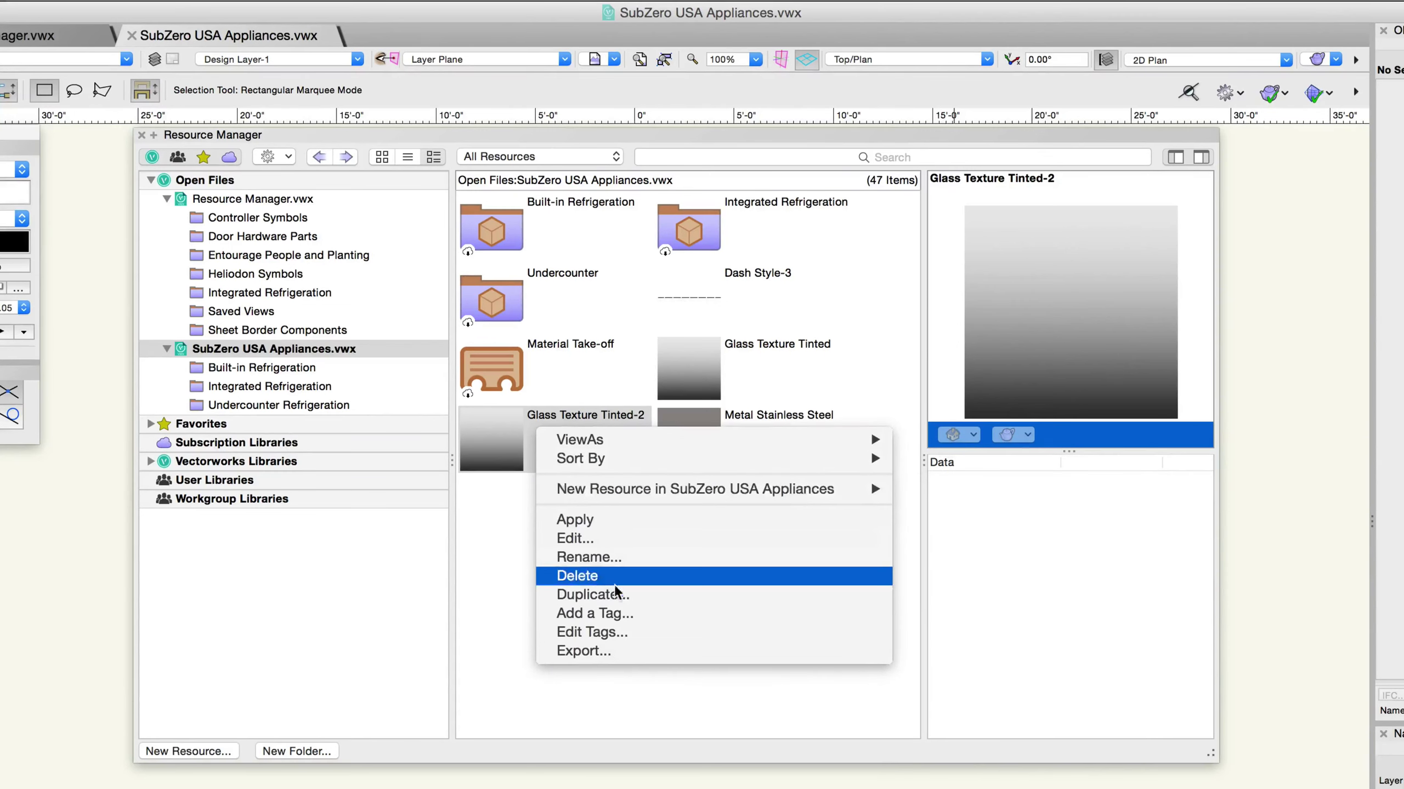
click(624, 610)
text(Ti)
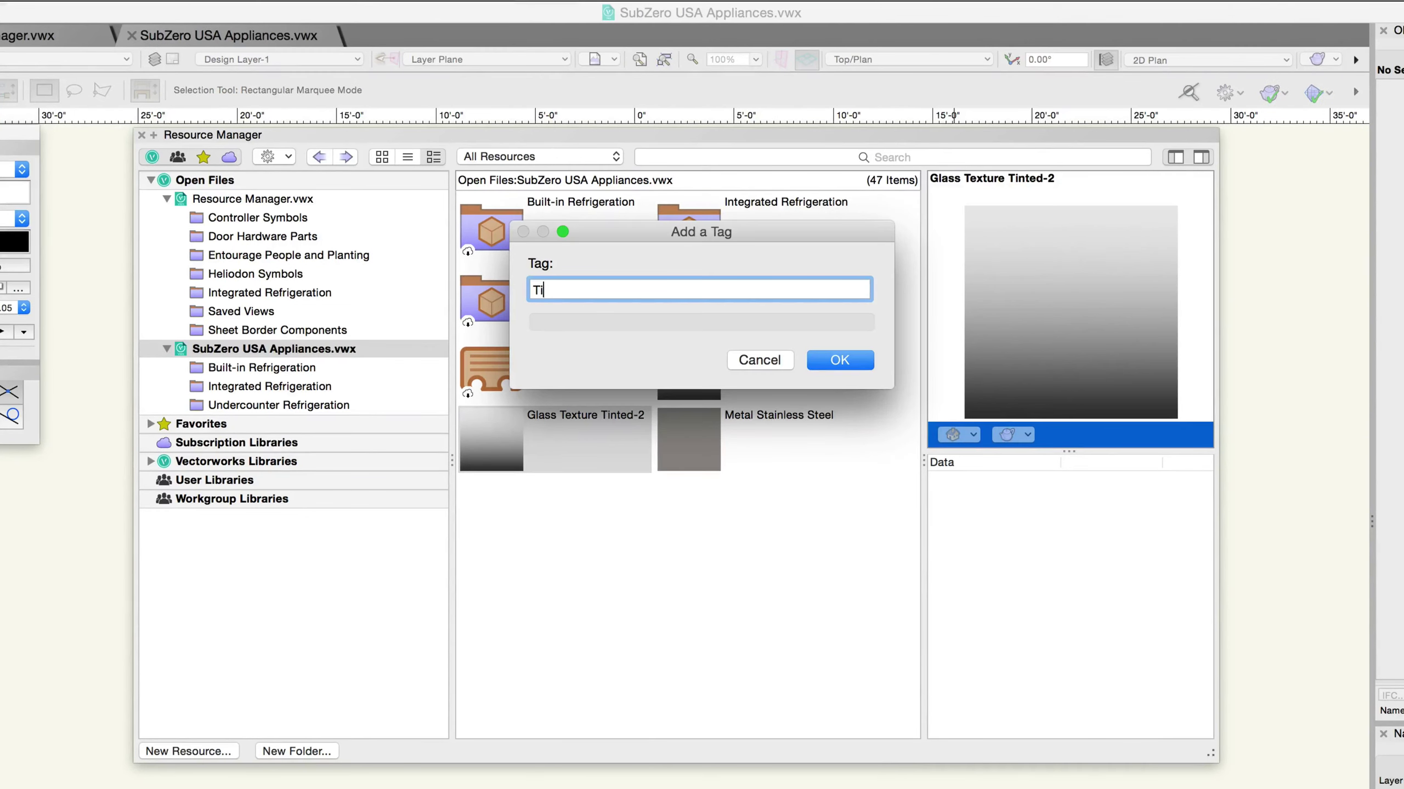
text(nted Glass)
key(Return)
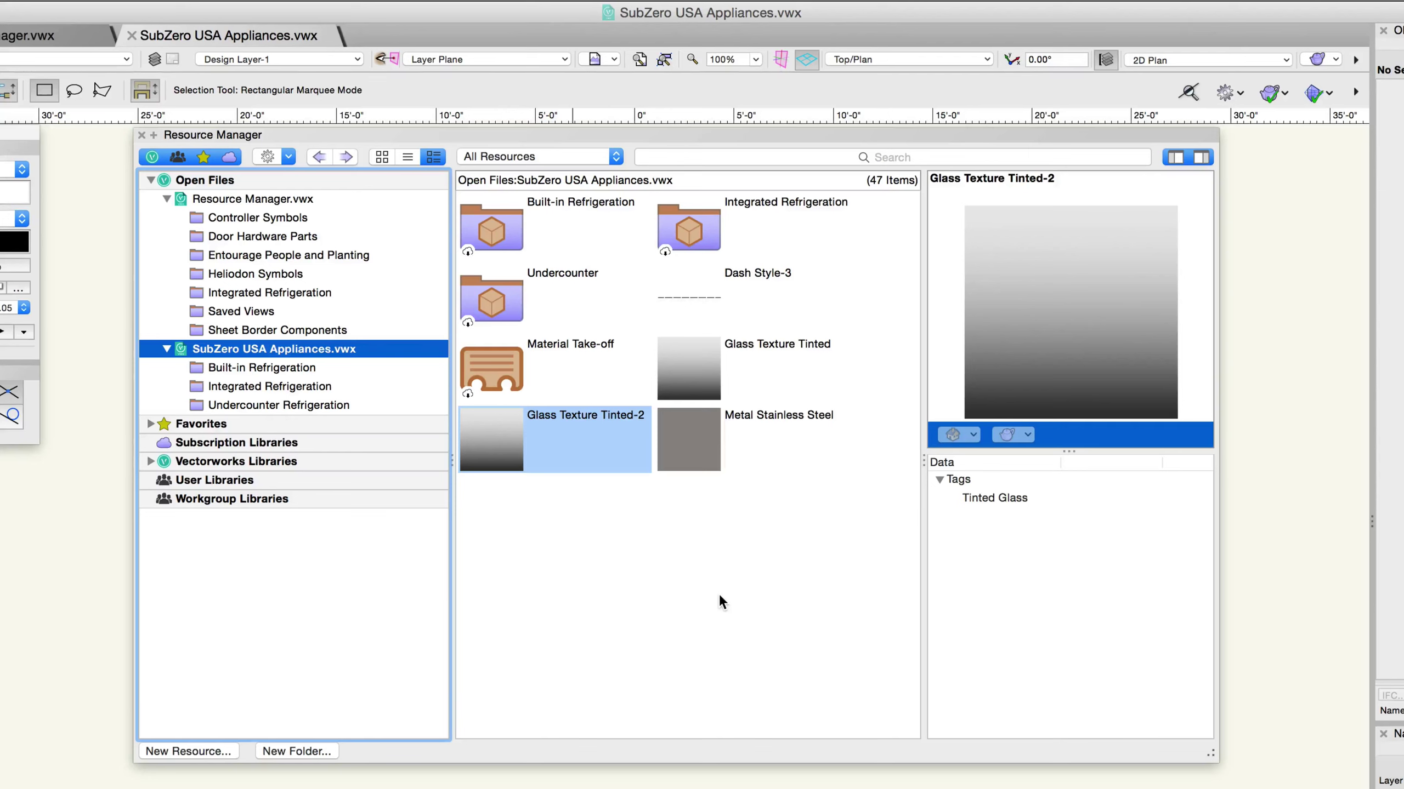
Step: Check the tag editing options for both tinted glass textures together, leaving their tags alone and clearing the selection
shift+click(695, 373)
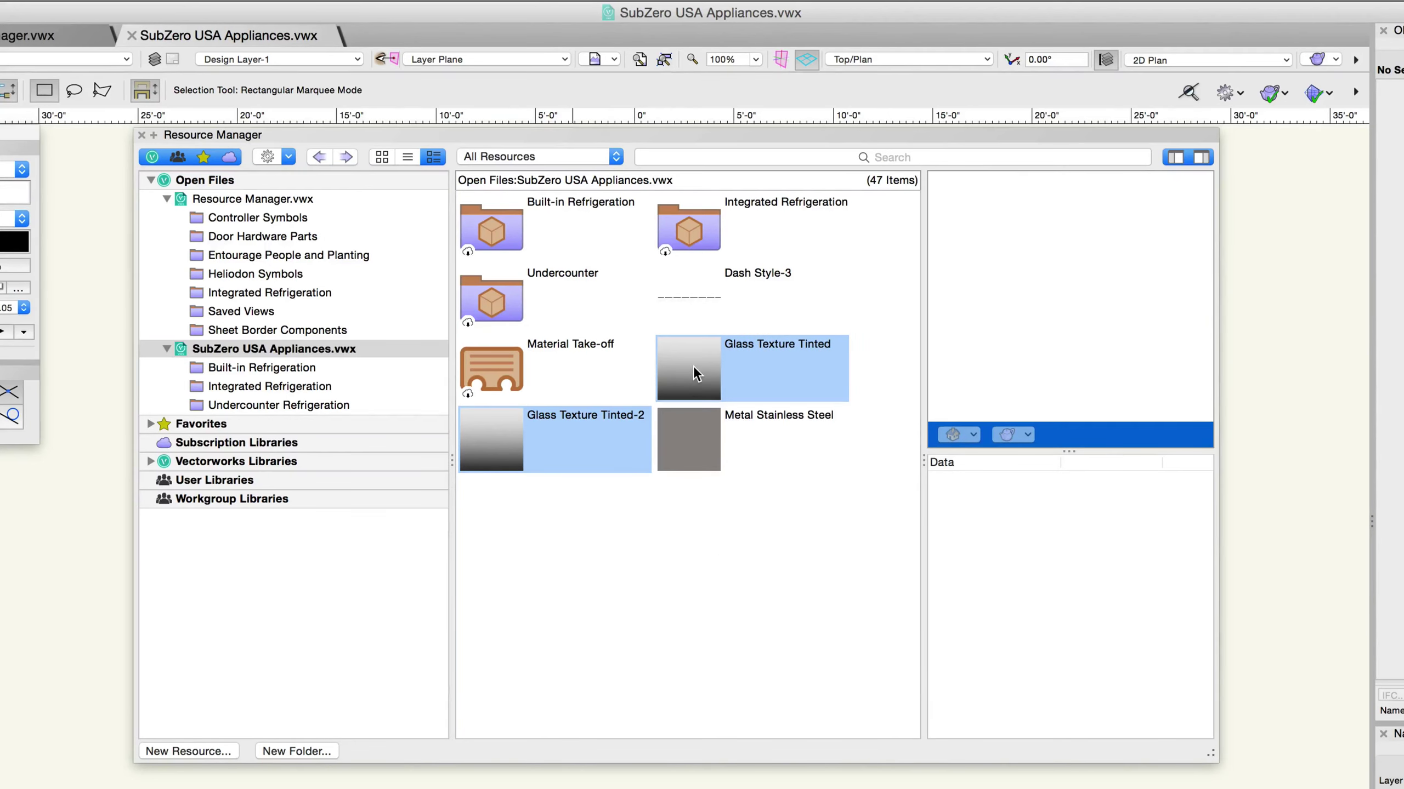
right_click(695, 373)
click(794, 500)
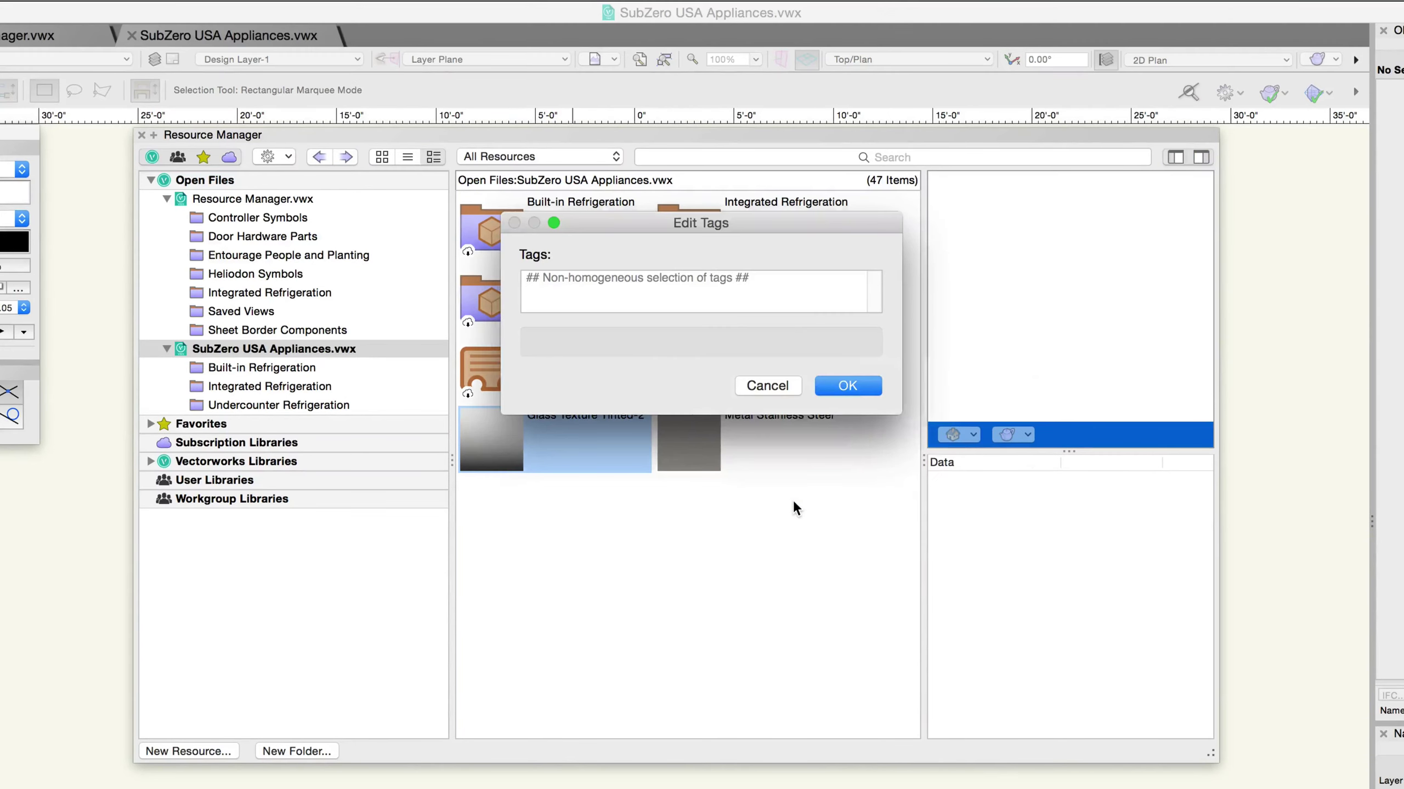
click(774, 386)
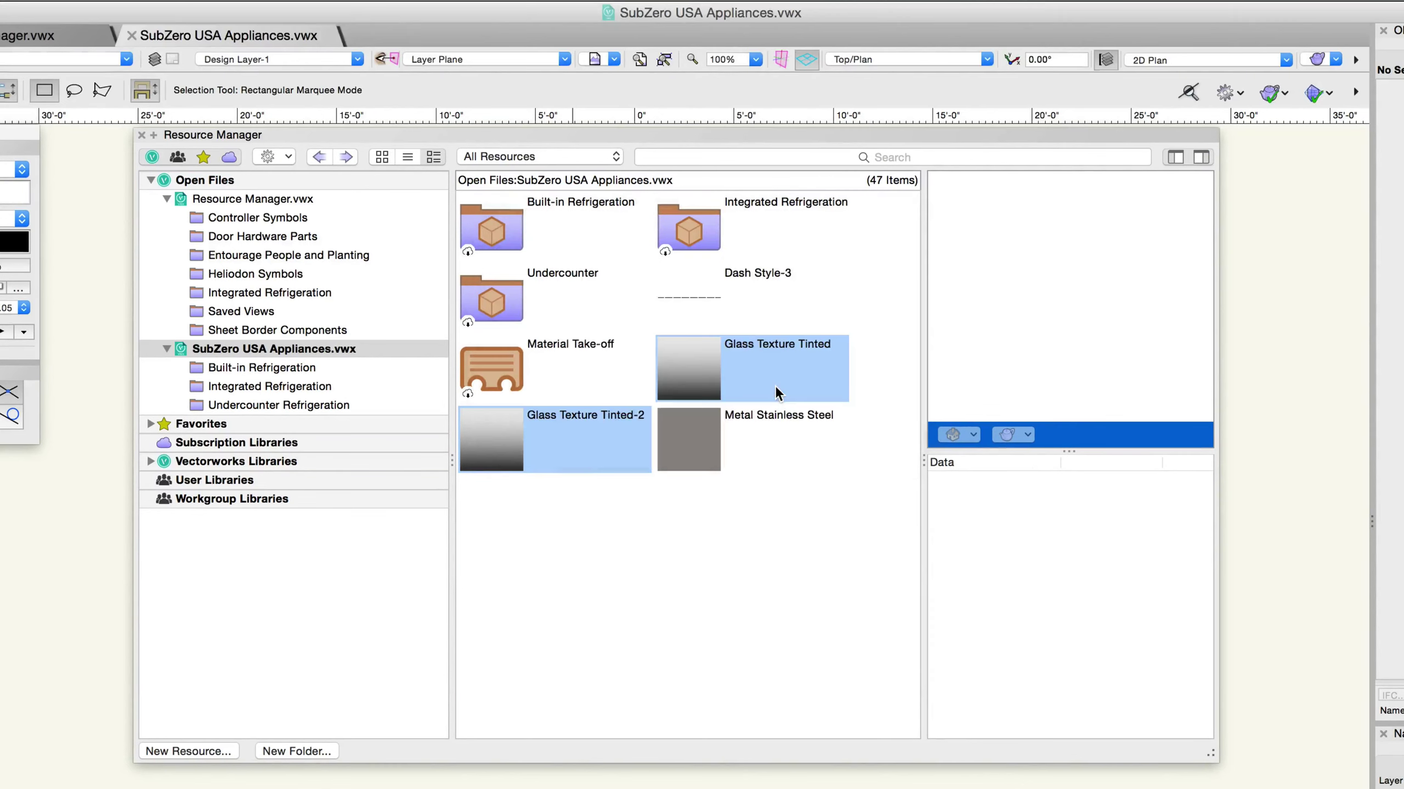
click(678, 503)
Step: Examine the export destinations offered for Glass Texture Tinted-2 without exporting it
right_click(573, 438)
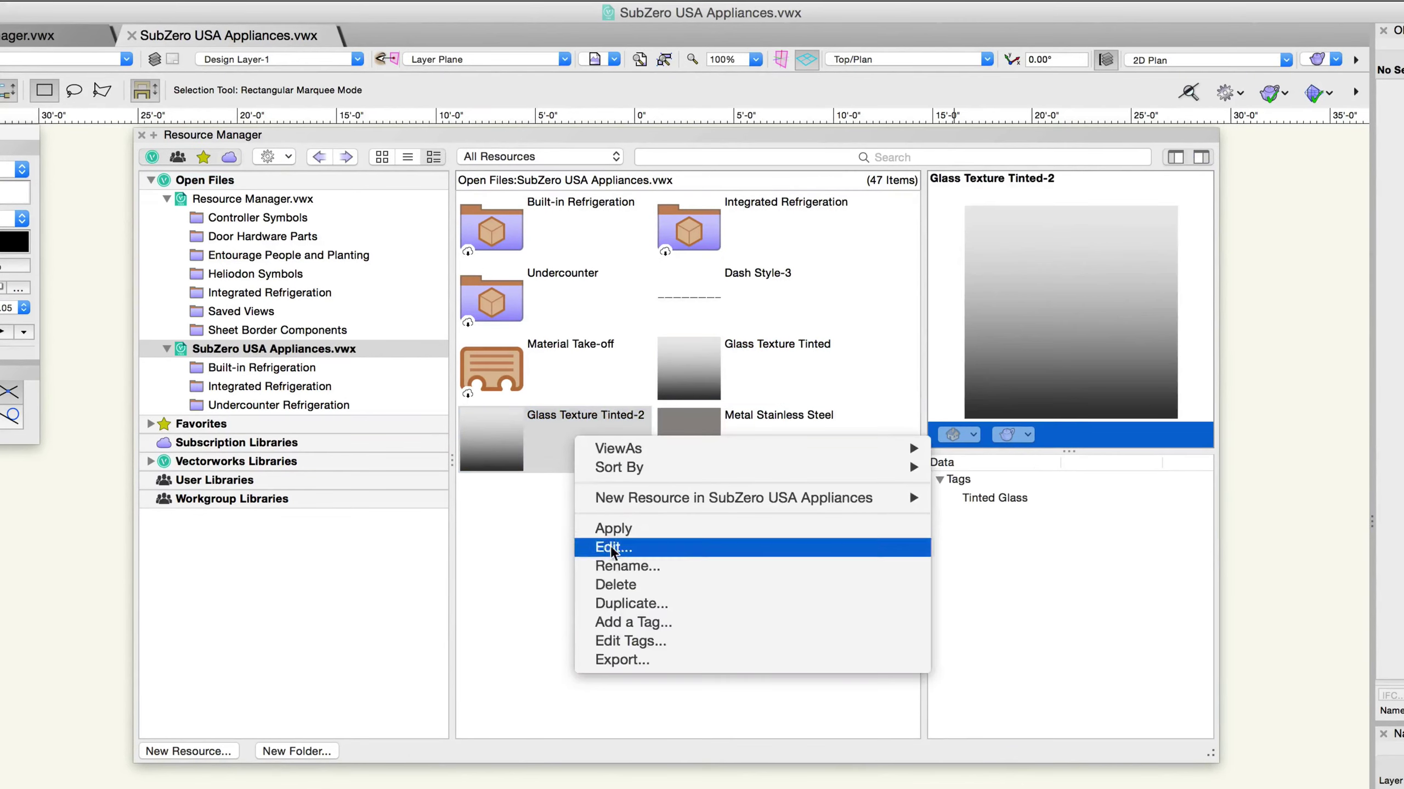
click(656, 659)
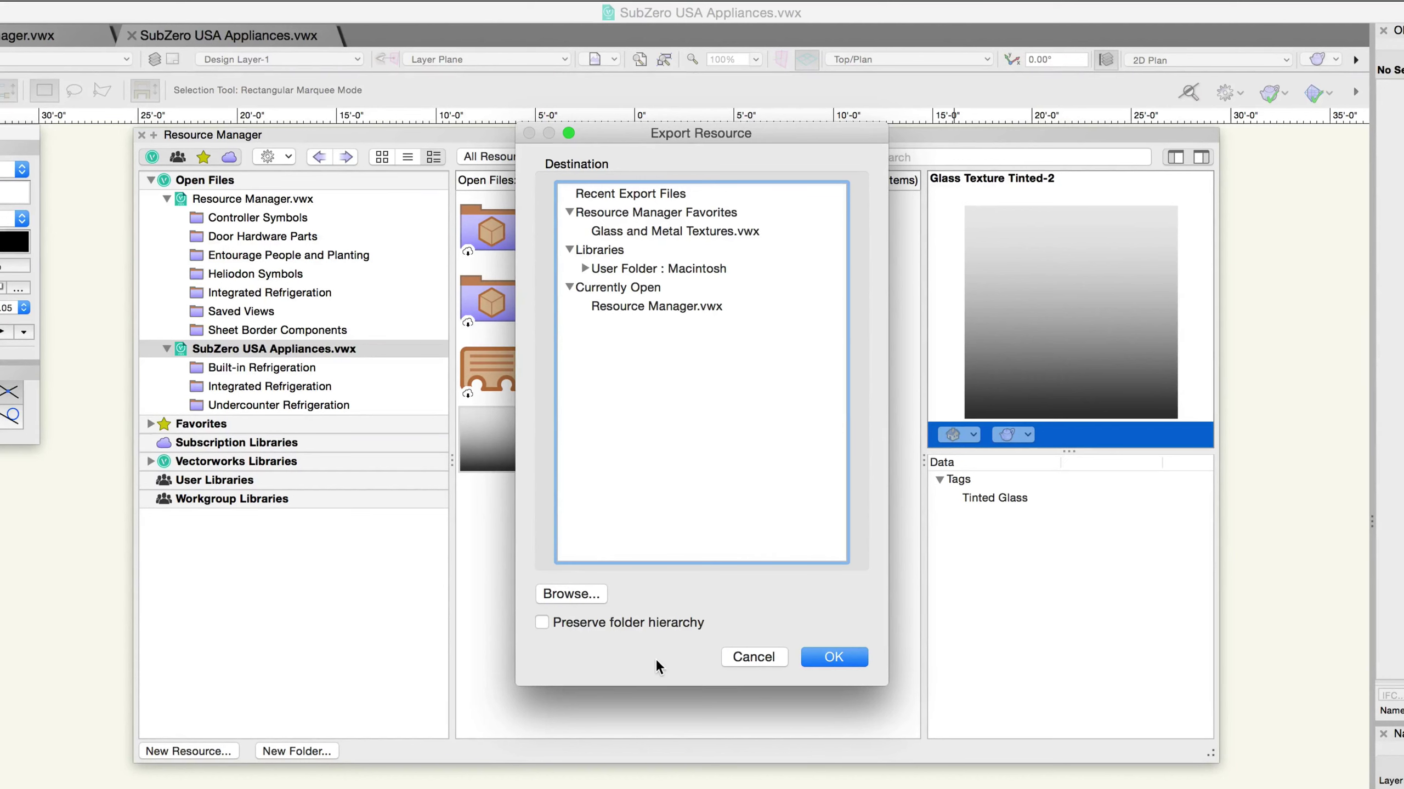
click(754, 657)
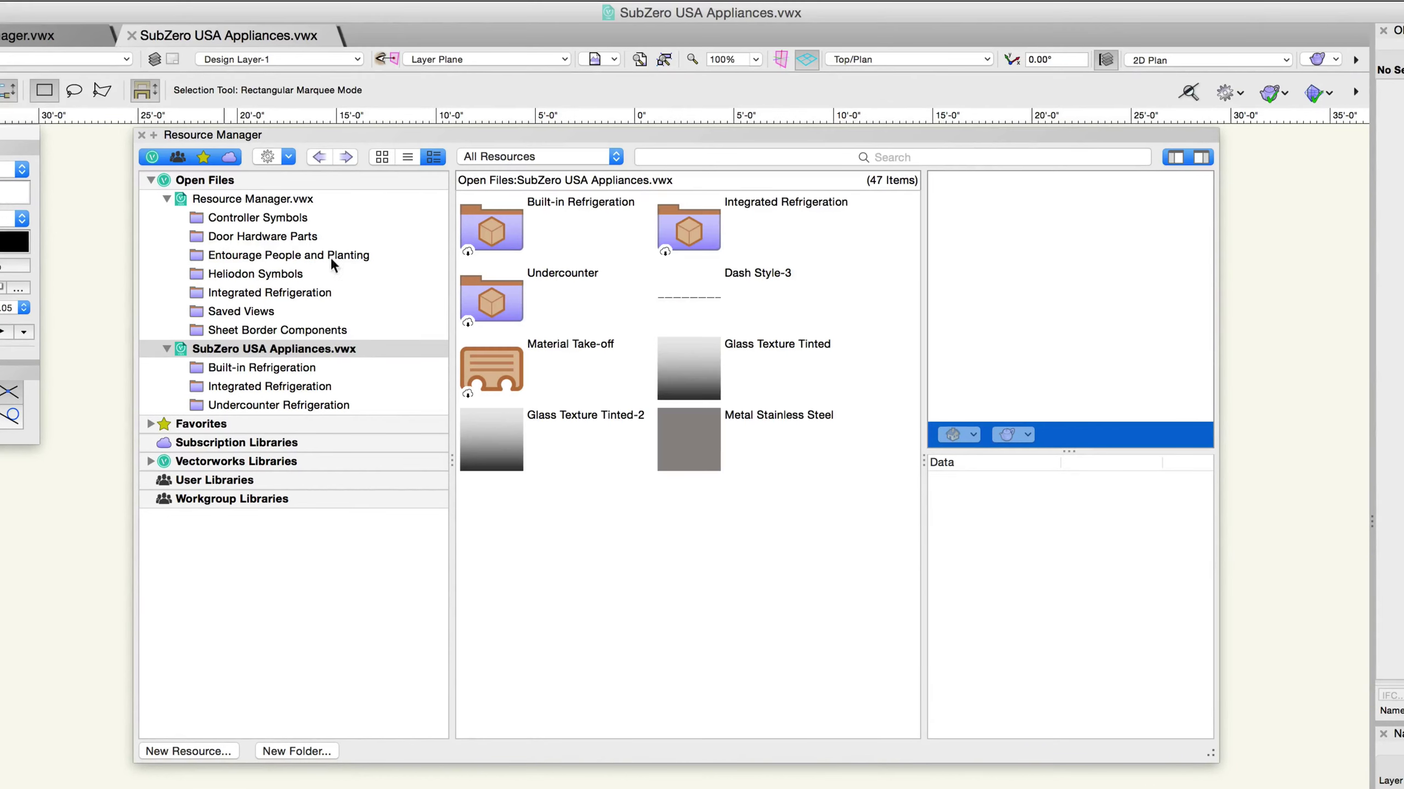
Step: Switch to the Resource Manager.vwx file, filter its resources by Hatches and show them as a details list
click(74, 39)
click(255, 197)
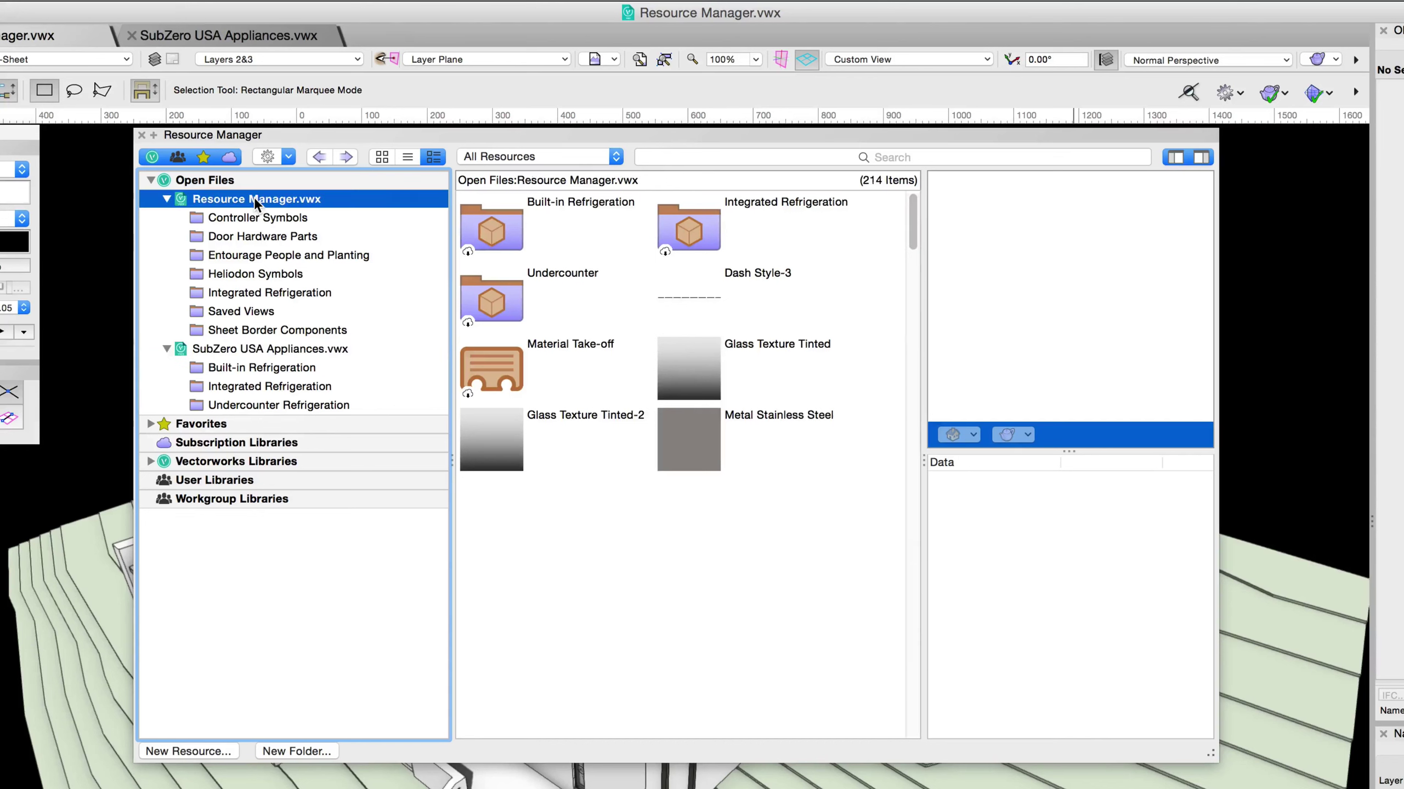
click(590, 157)
click(607, 186)
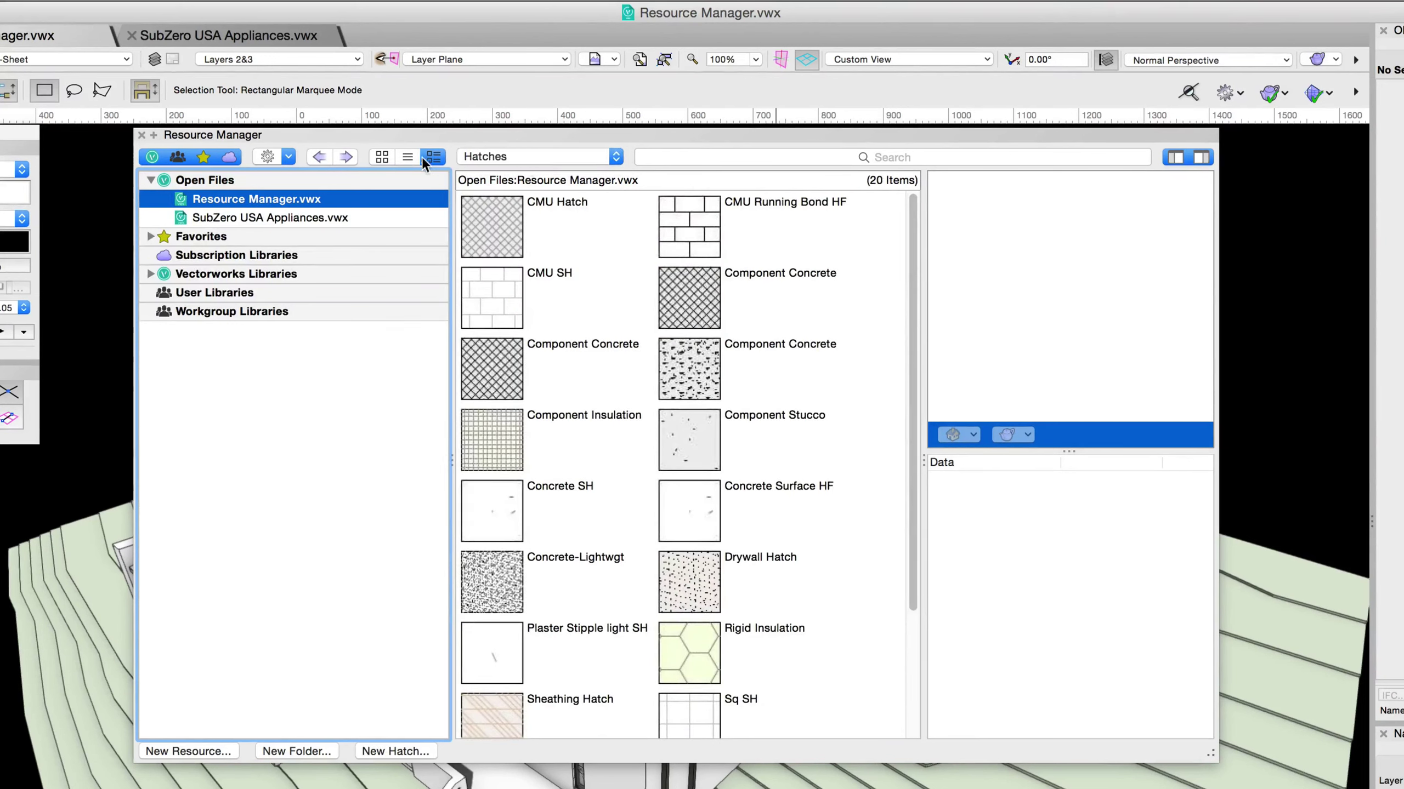
click(408, 157)
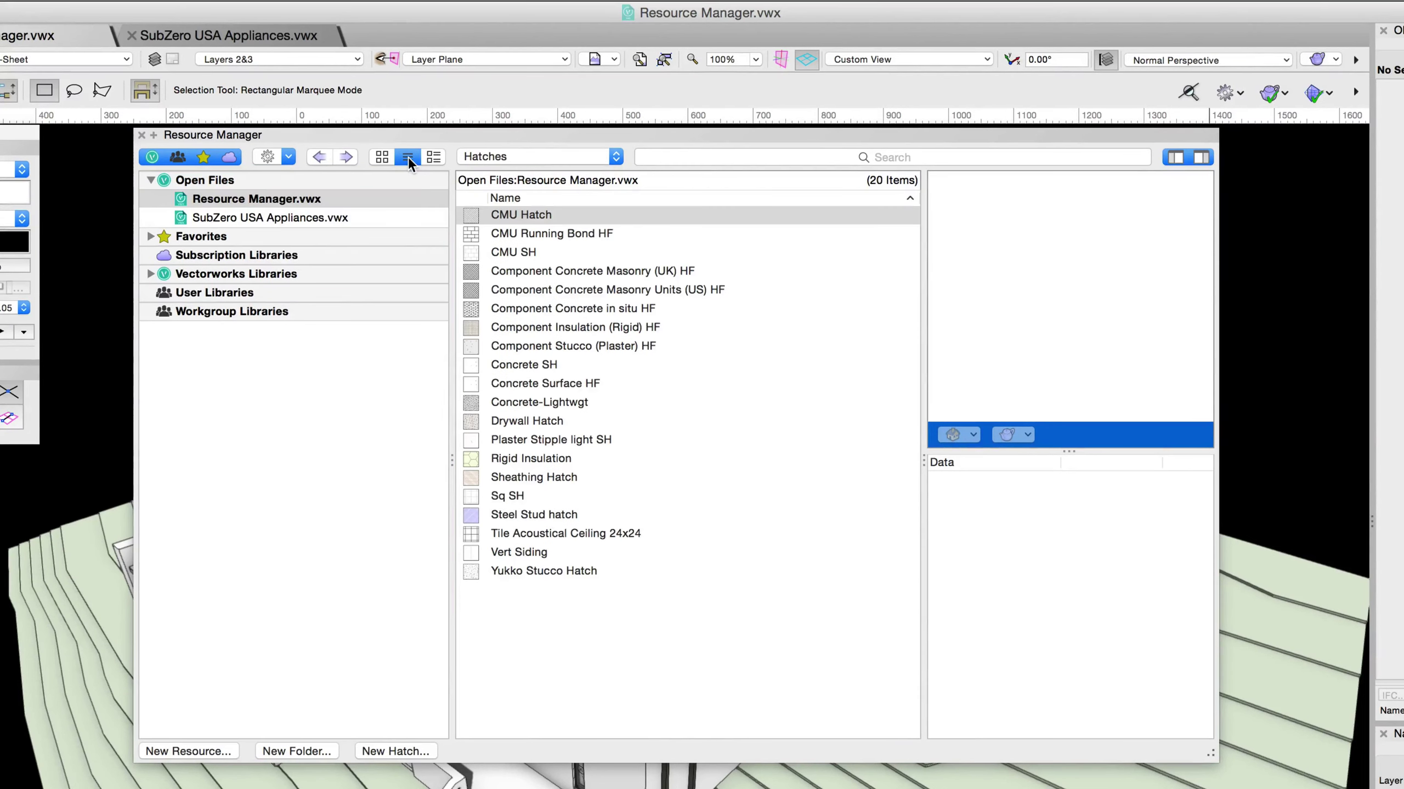
Step: Create a hatch folder named Hatches and move all hatches, from CMU Hatch to Yukko Stucco Hatch, into it
click(326, 751)
text(Hatches)
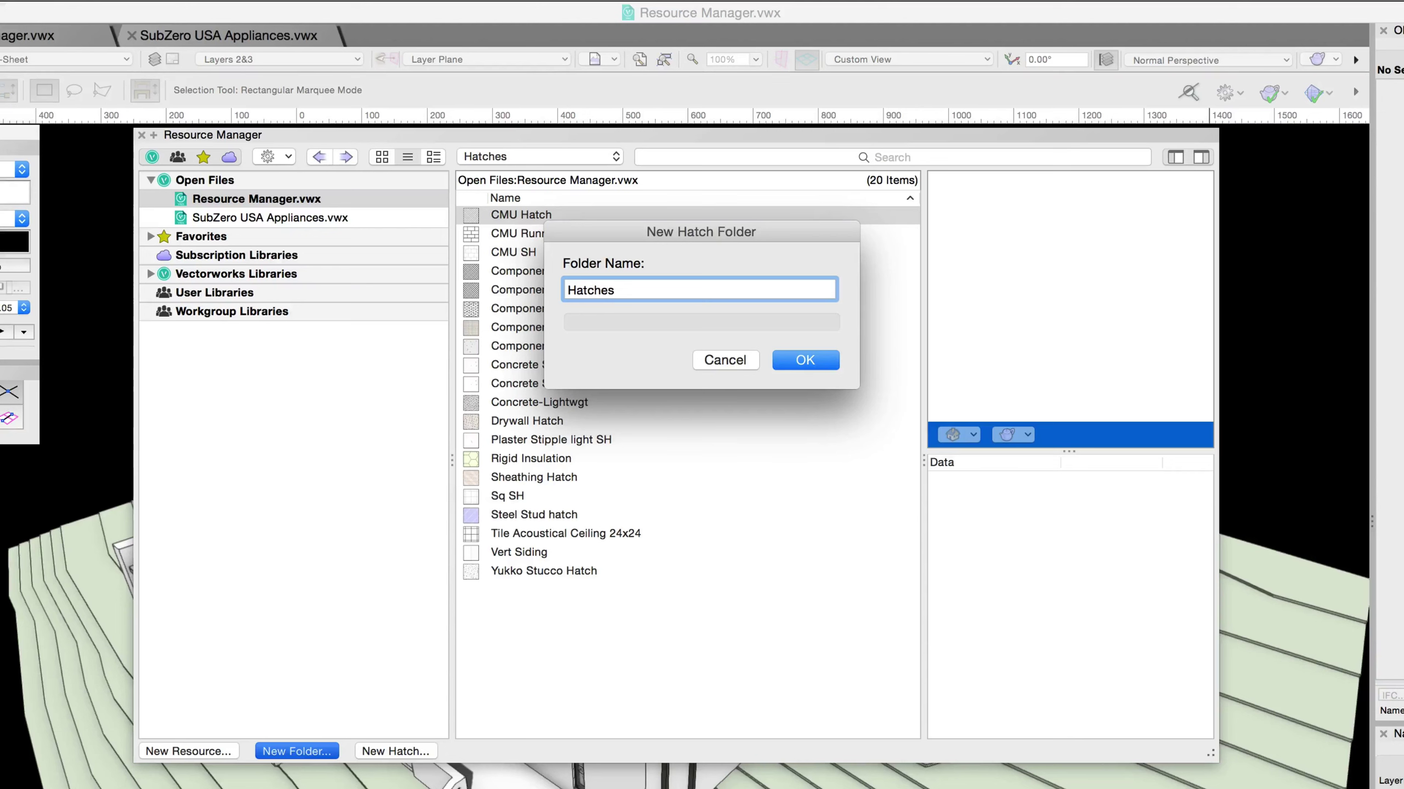
key(Return)
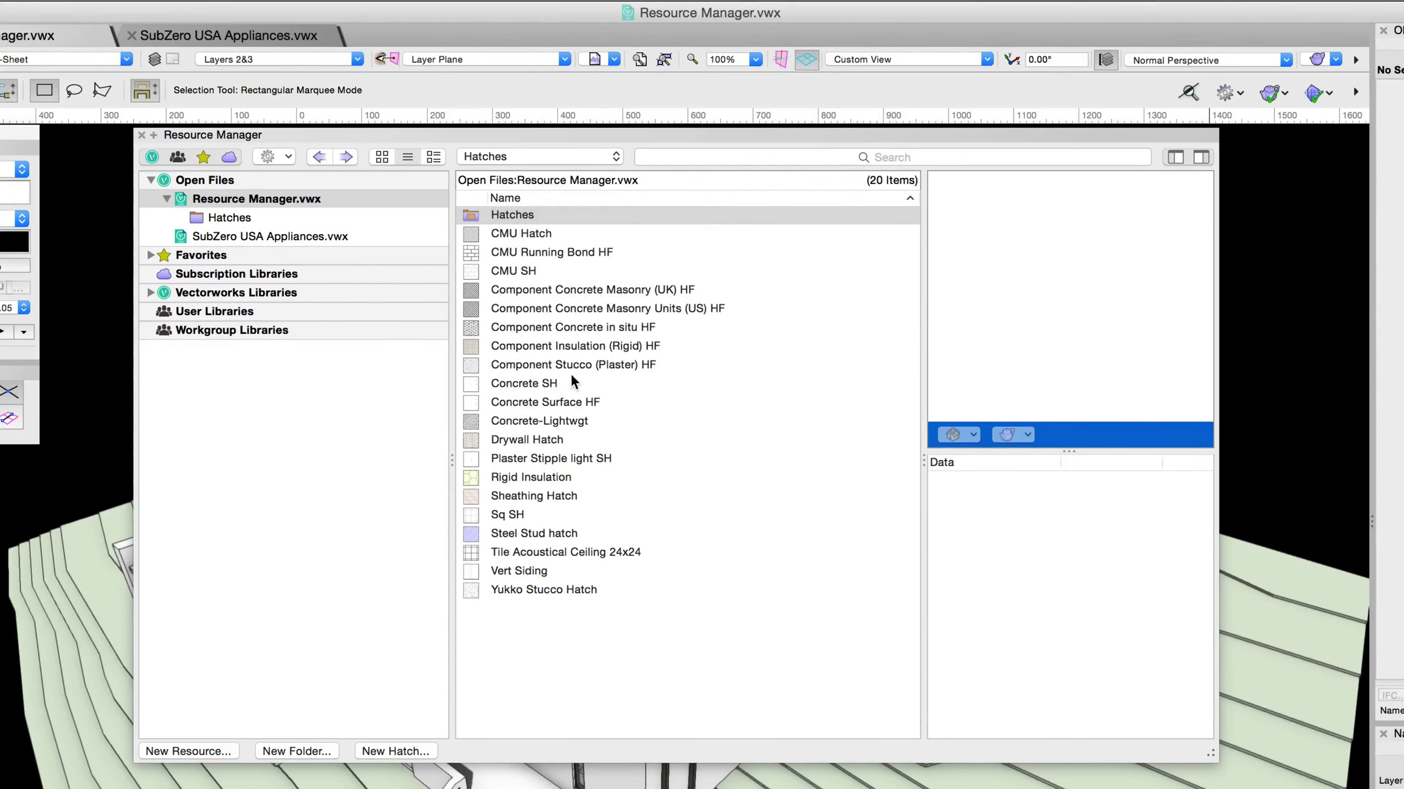
click(551, 234)
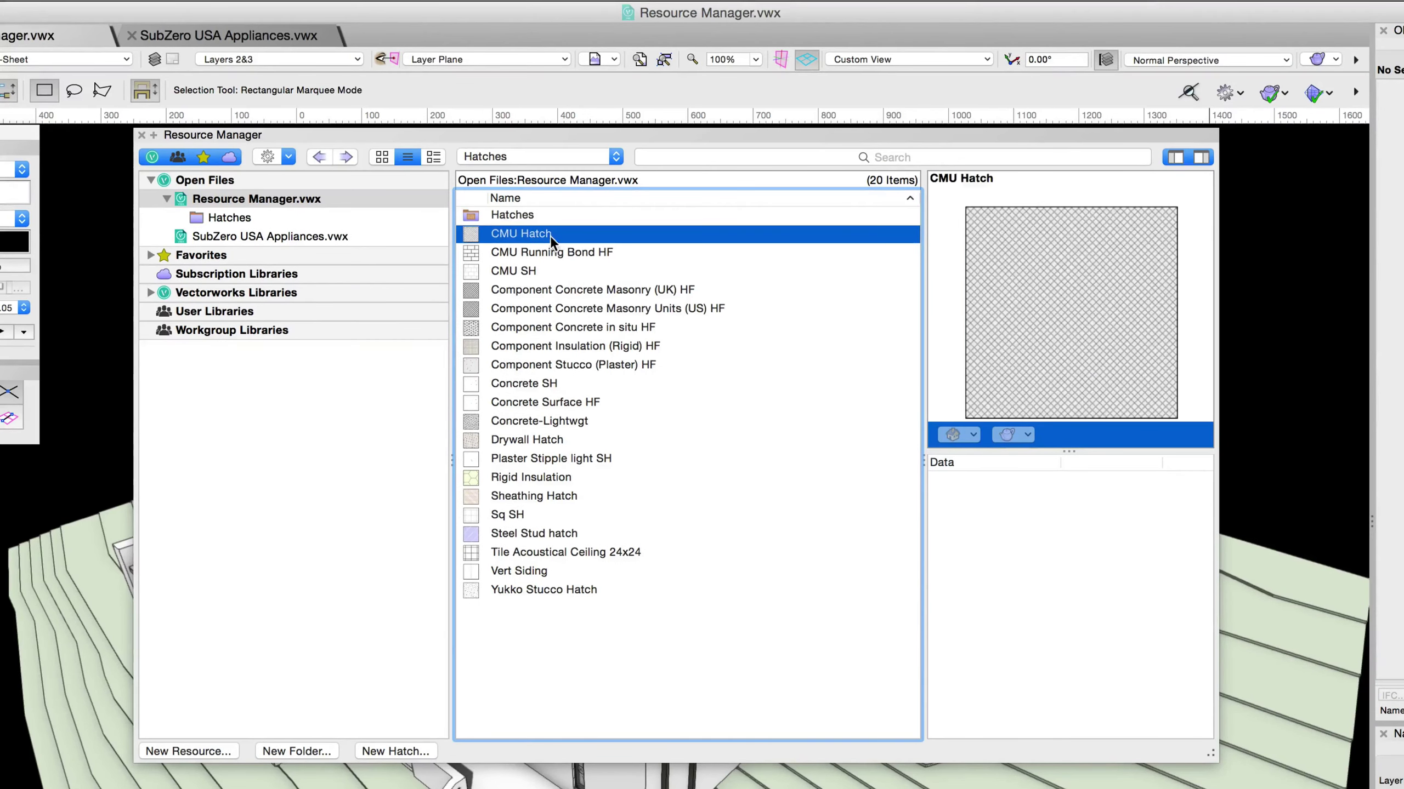
shift+click(545, 591)
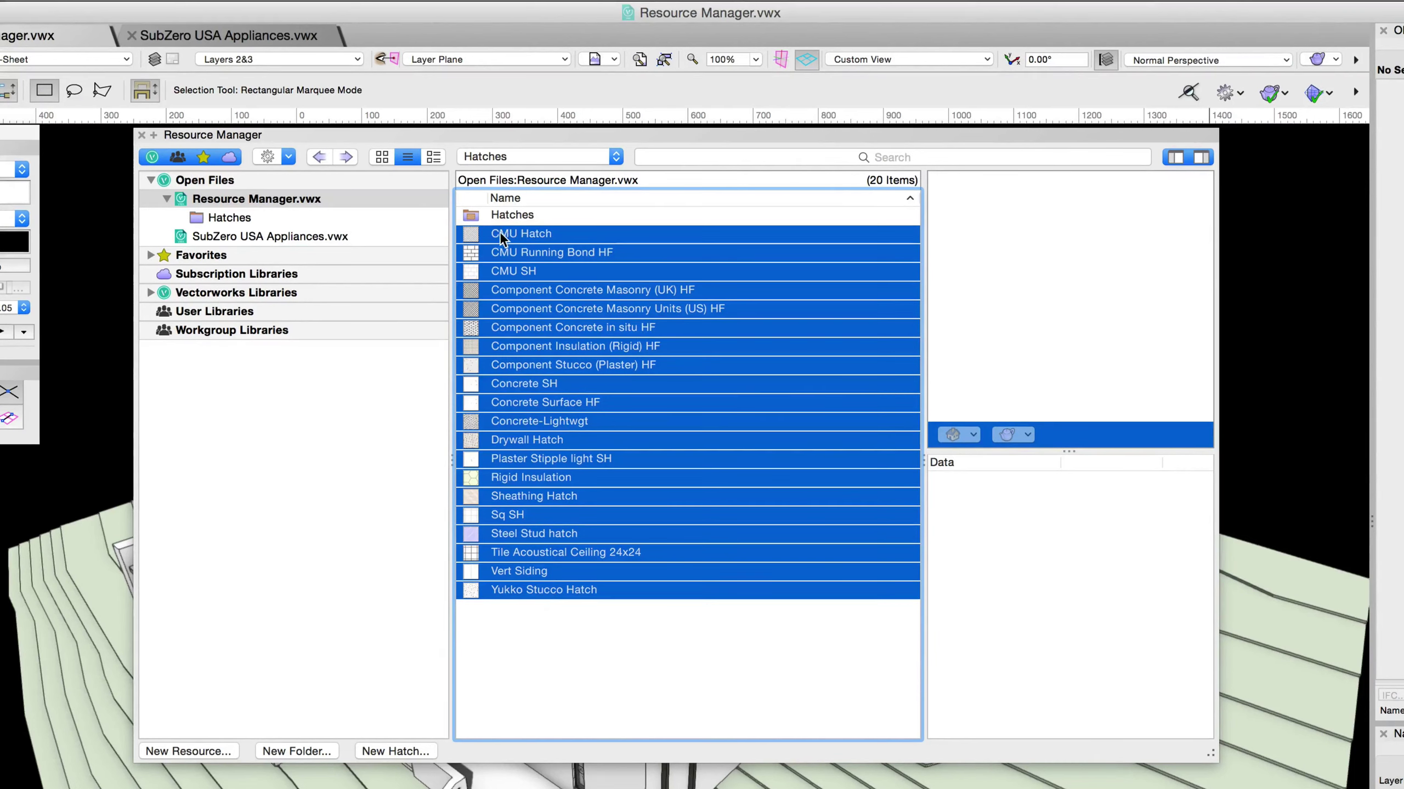
mouse_move(504, 232)
mouse_down()
mouse_move(210, 216)
mouse_move(243, 219)
mouse_up()
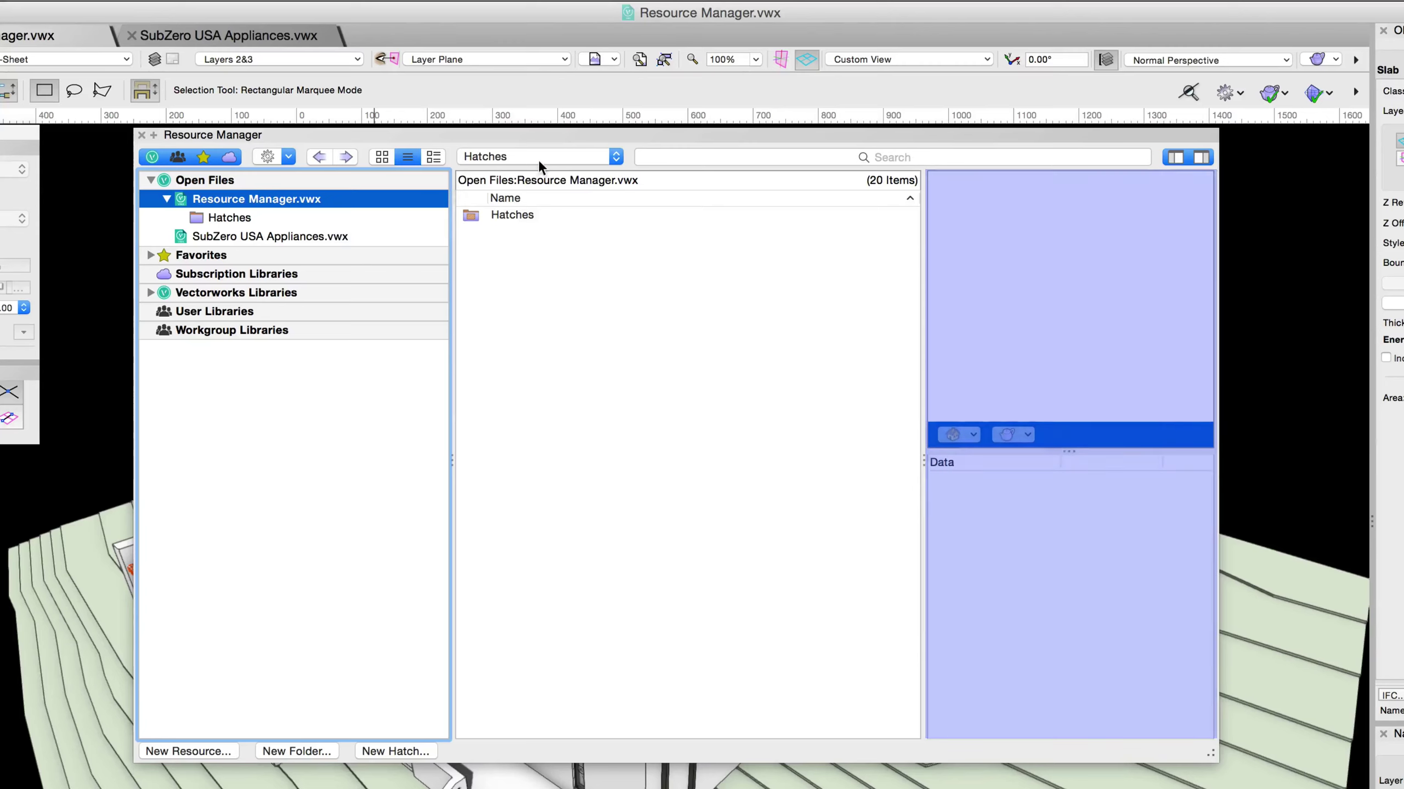
Step: Set the resource filter back to All Resources for Resource Manager.vwx
click(545, 157)
click(555, 125)
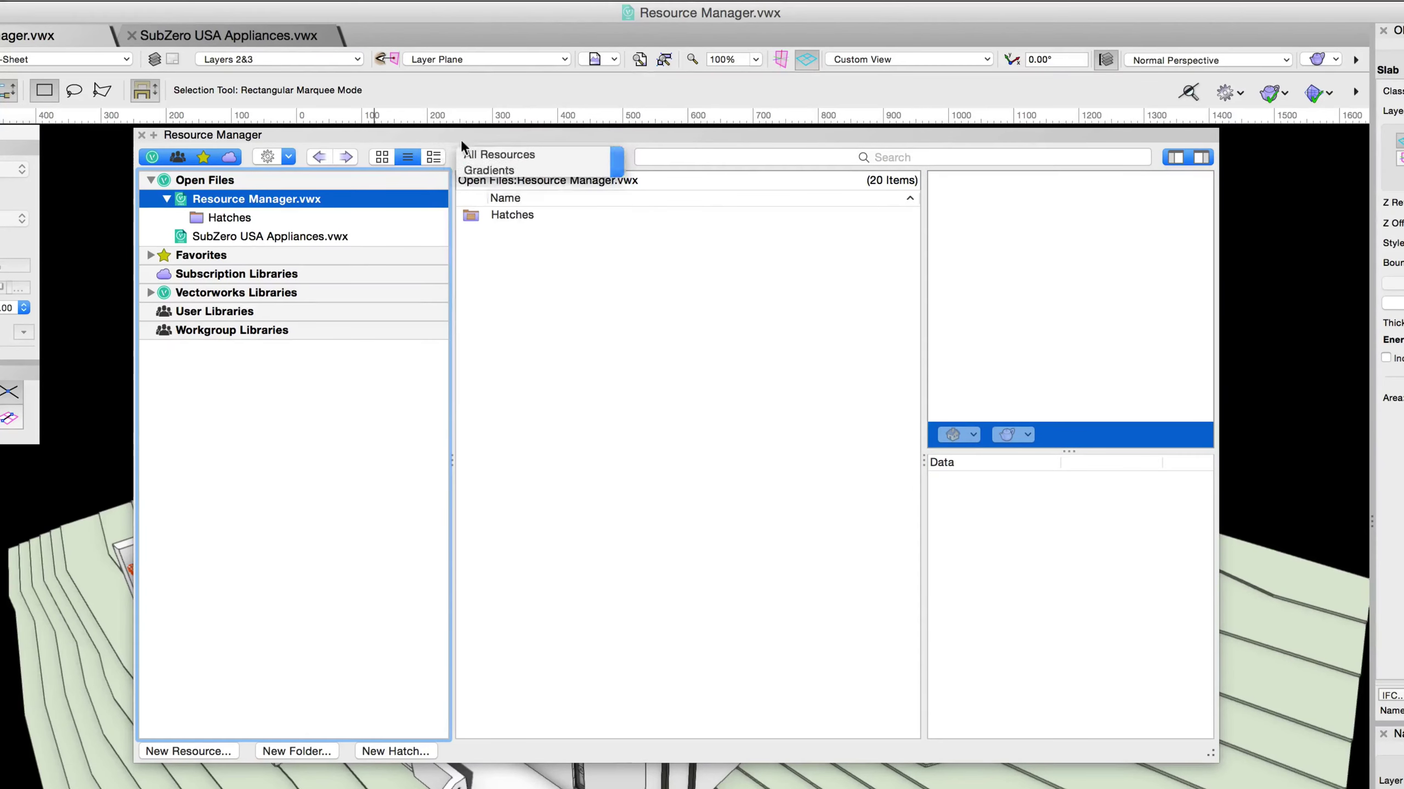
Step: Show the resources as thumbnails and preview <Simple> Pull 2-side w/ 4x16 Plate, CMU LW Clay SH and C-Interior Partition
click(380, 157)
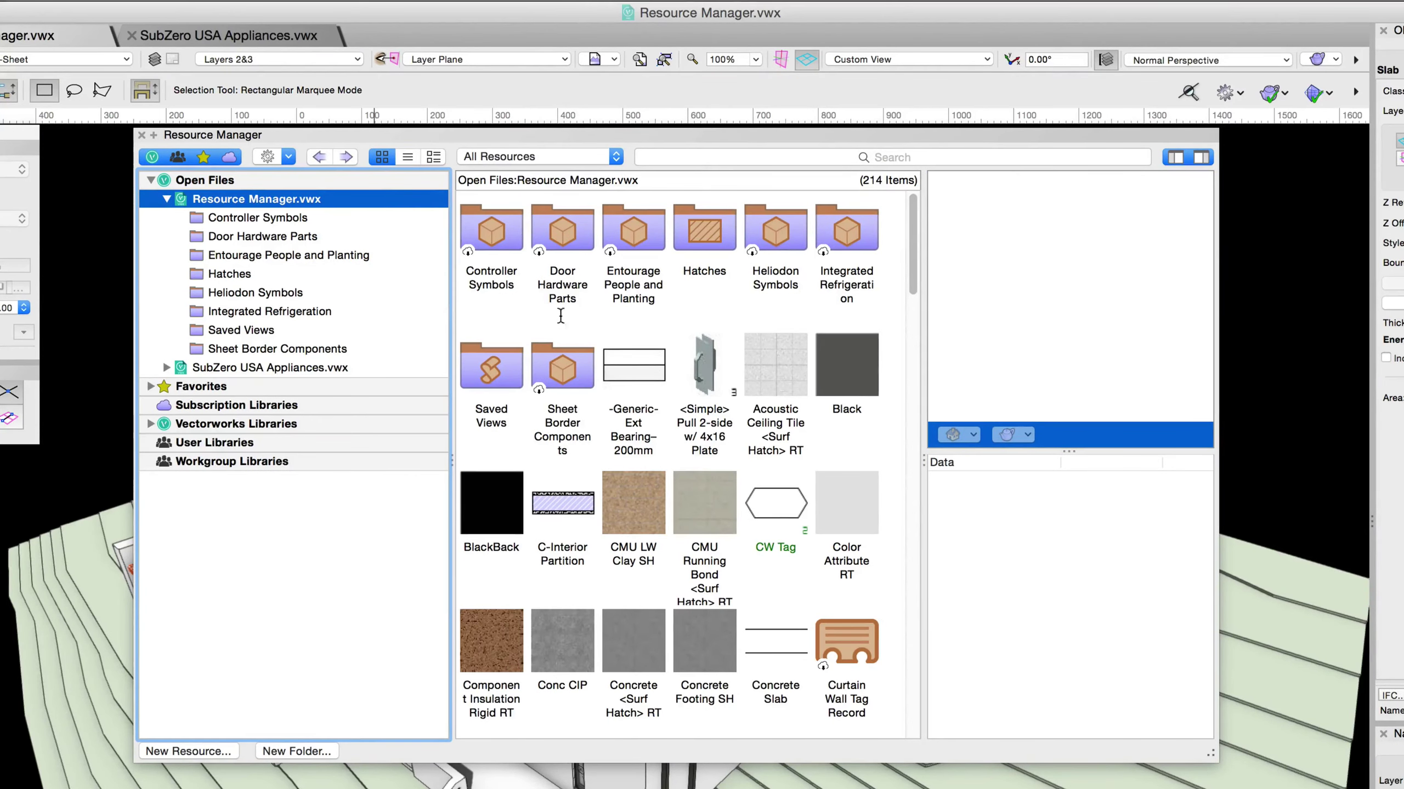
click(692, 364)
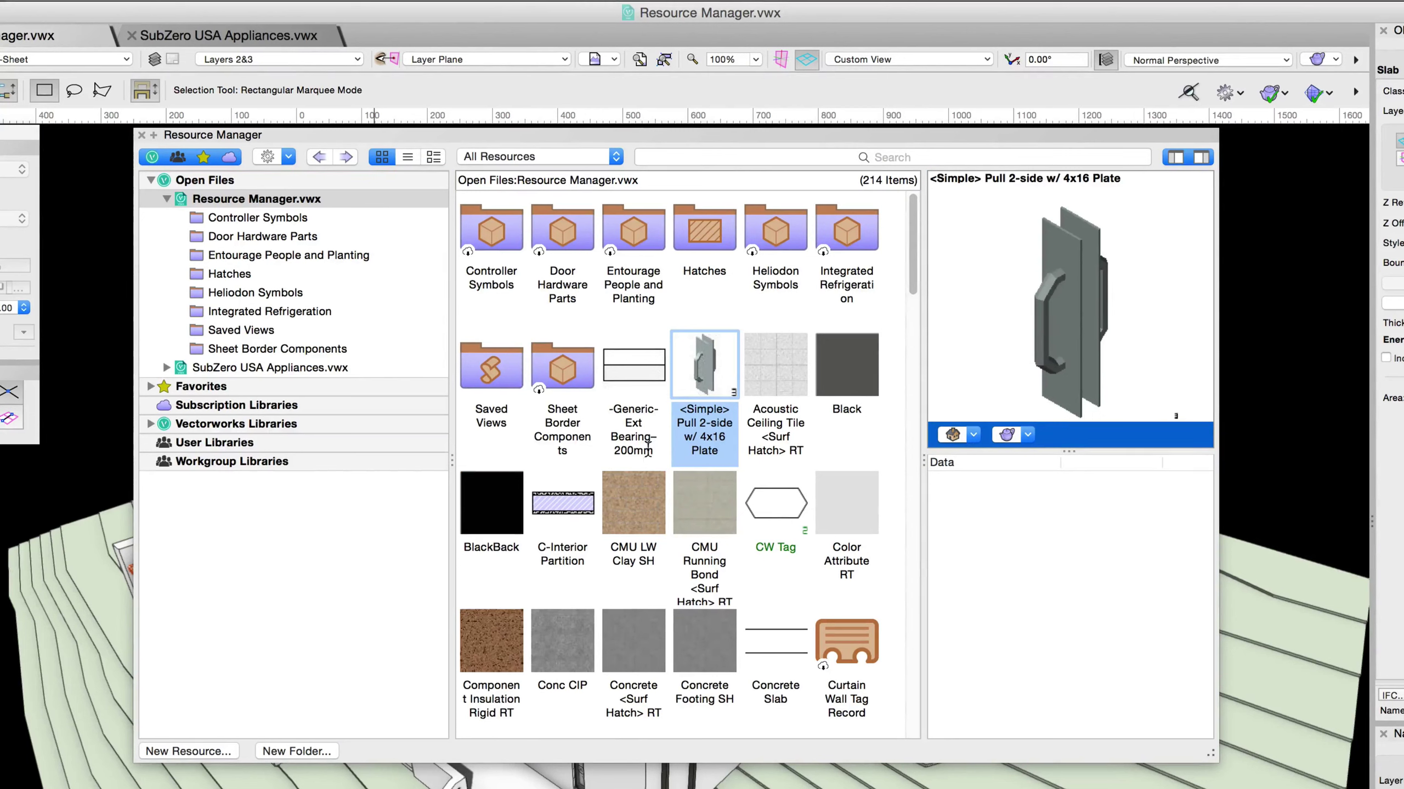
click(636, 508)
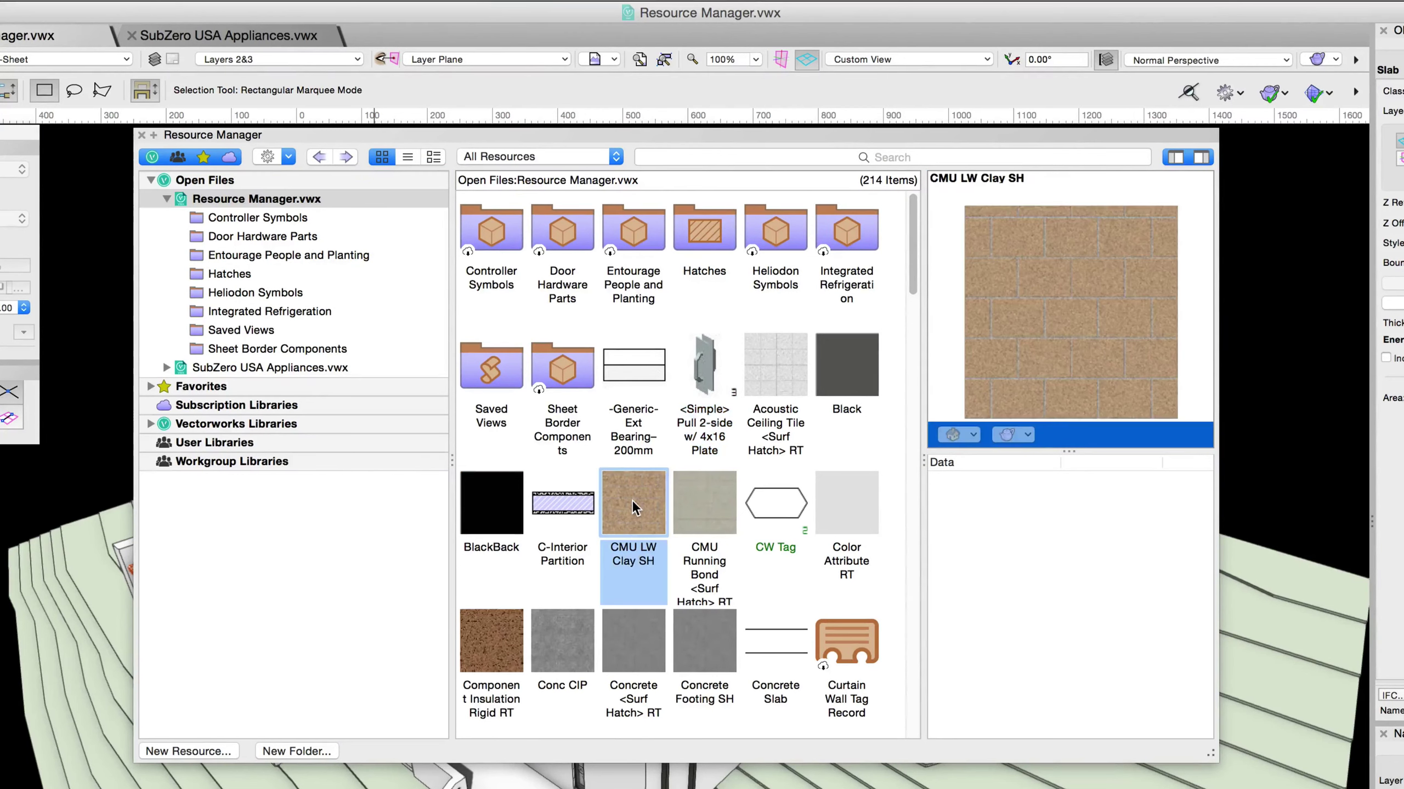
click(562, 501)
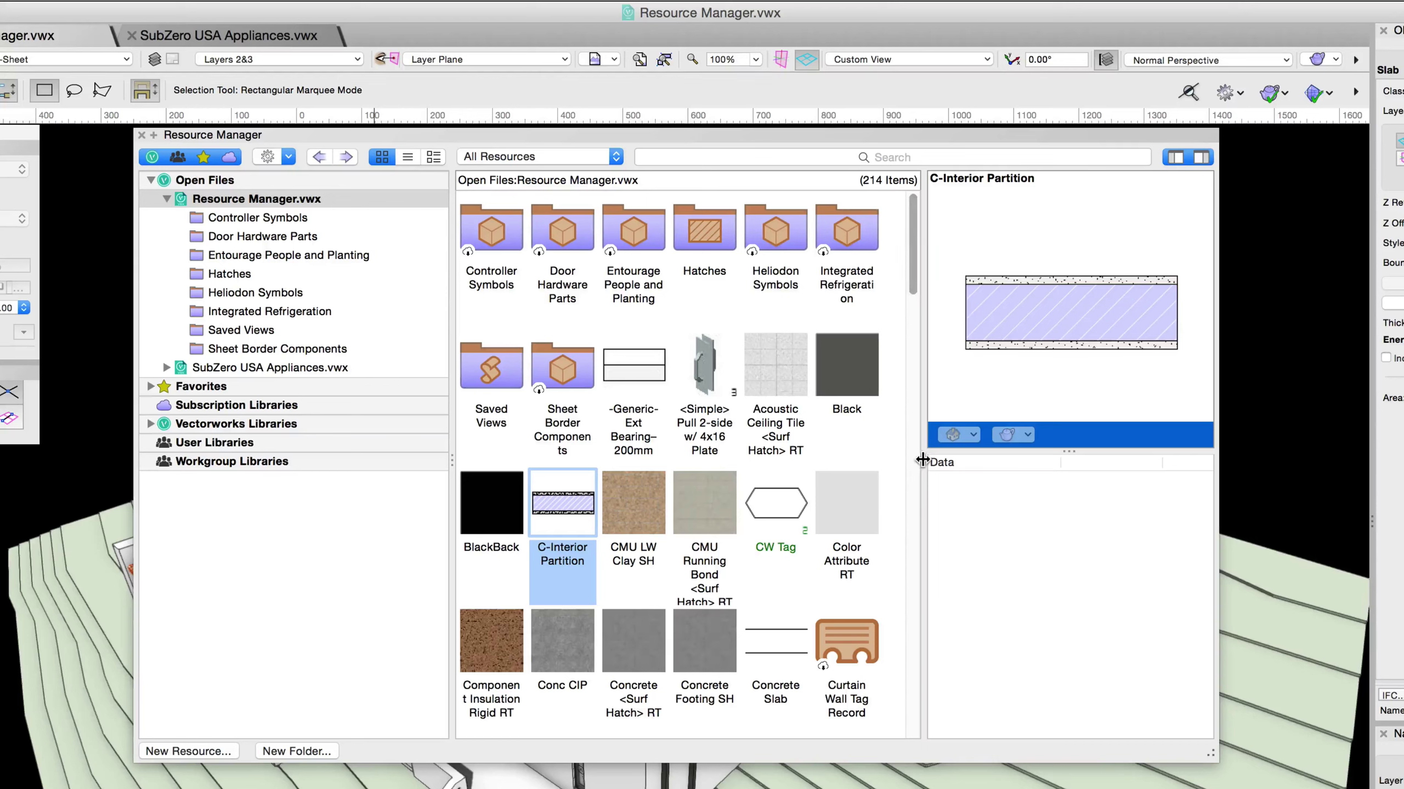
Step: Widen the preview pane and show the <Simple> Pull 2-side w/ 4x16 Plate preview in Front view with Hidden Line rendering
drag(922, 462, 961, 457)
click(705, 402)
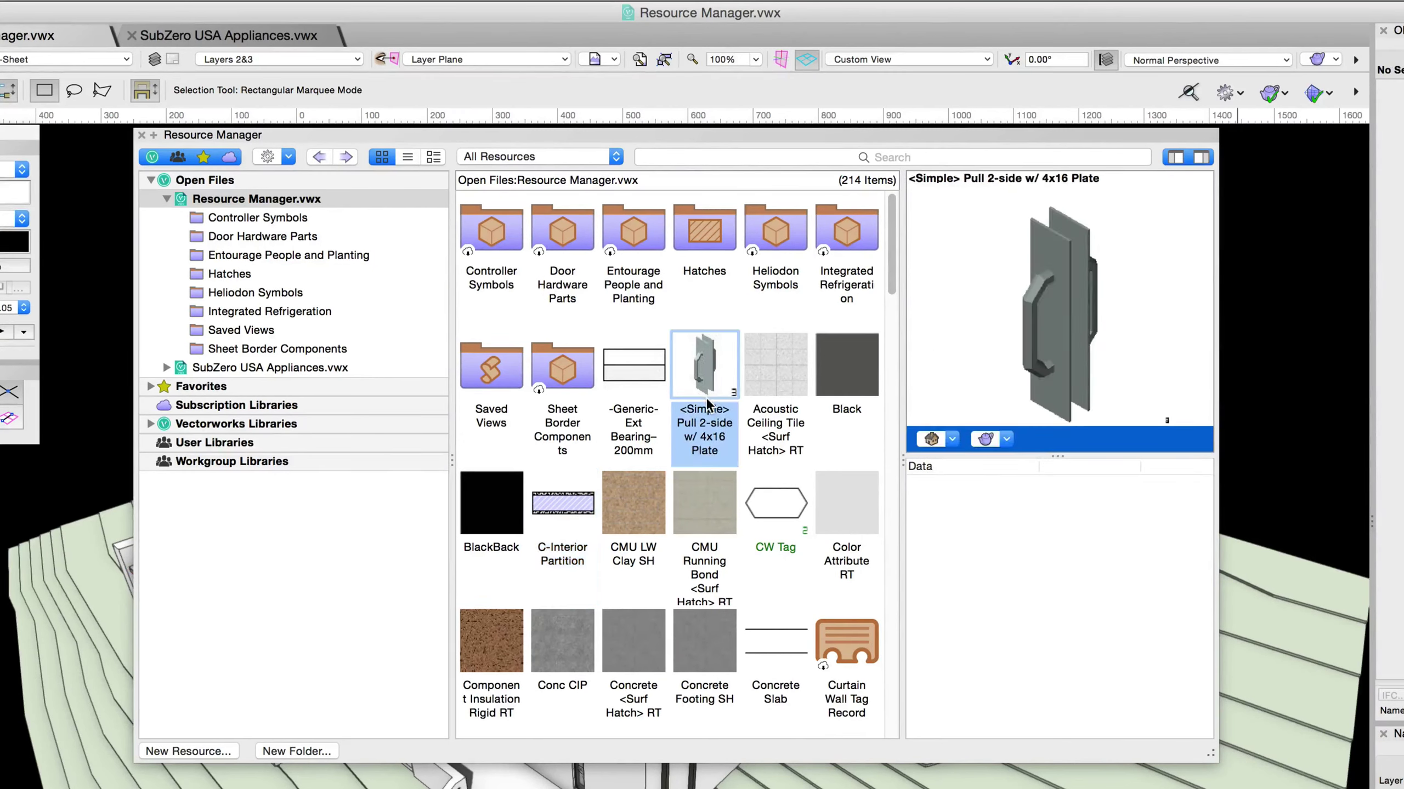
click(951, 443)
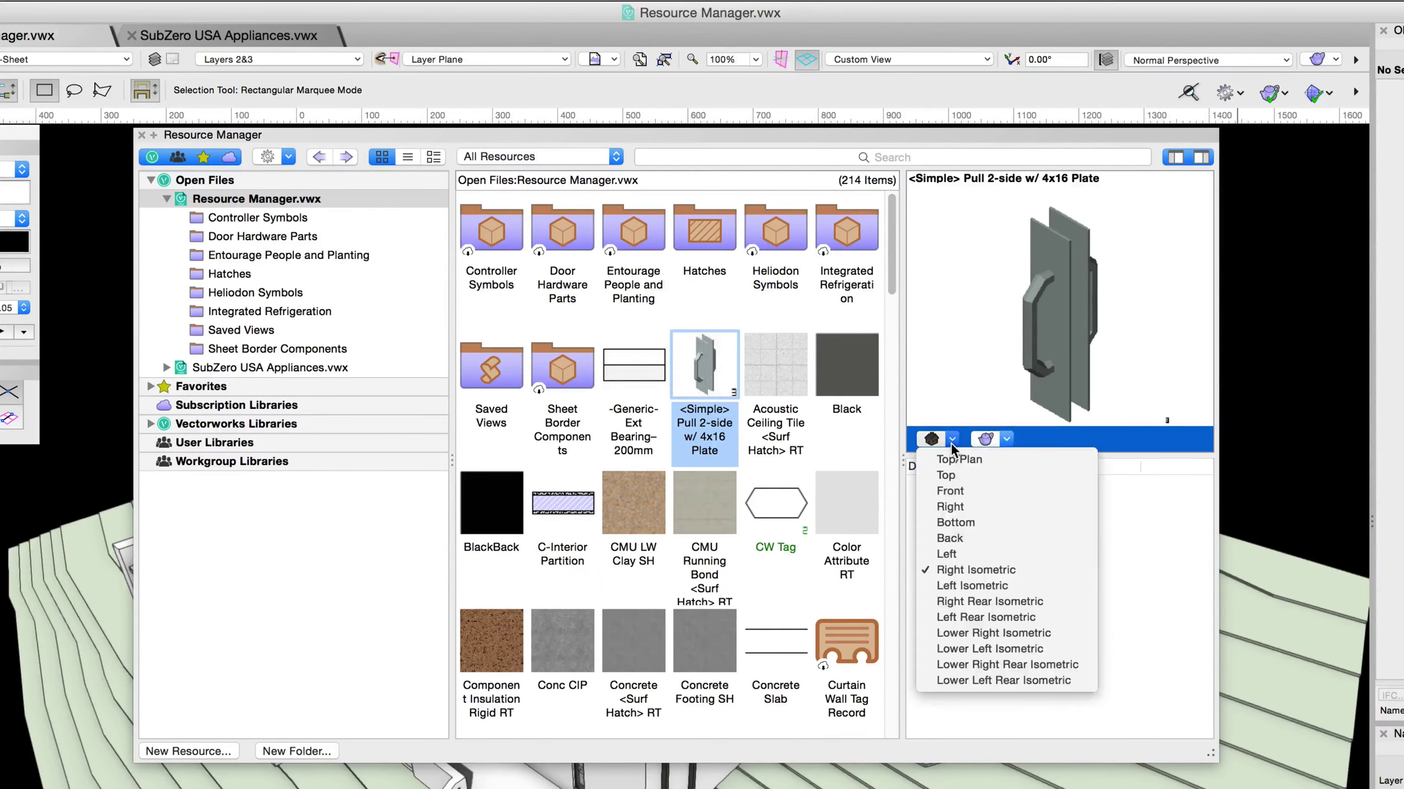
click(956, 491)
click(1007, 439)
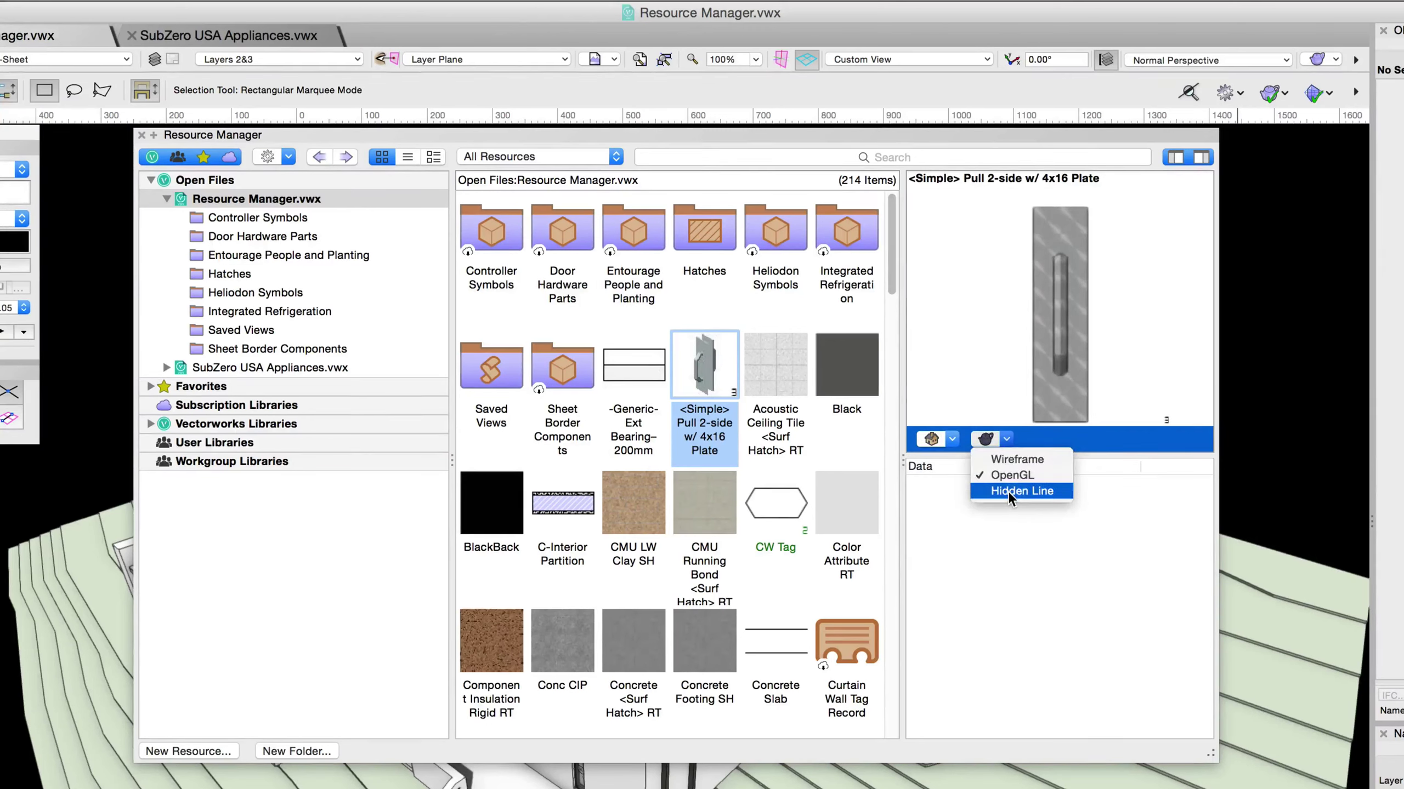
click(1007, 491)
Step: Set the door pull's preview to OpenGL rendering and Right Isometric view
click(1011, 441)
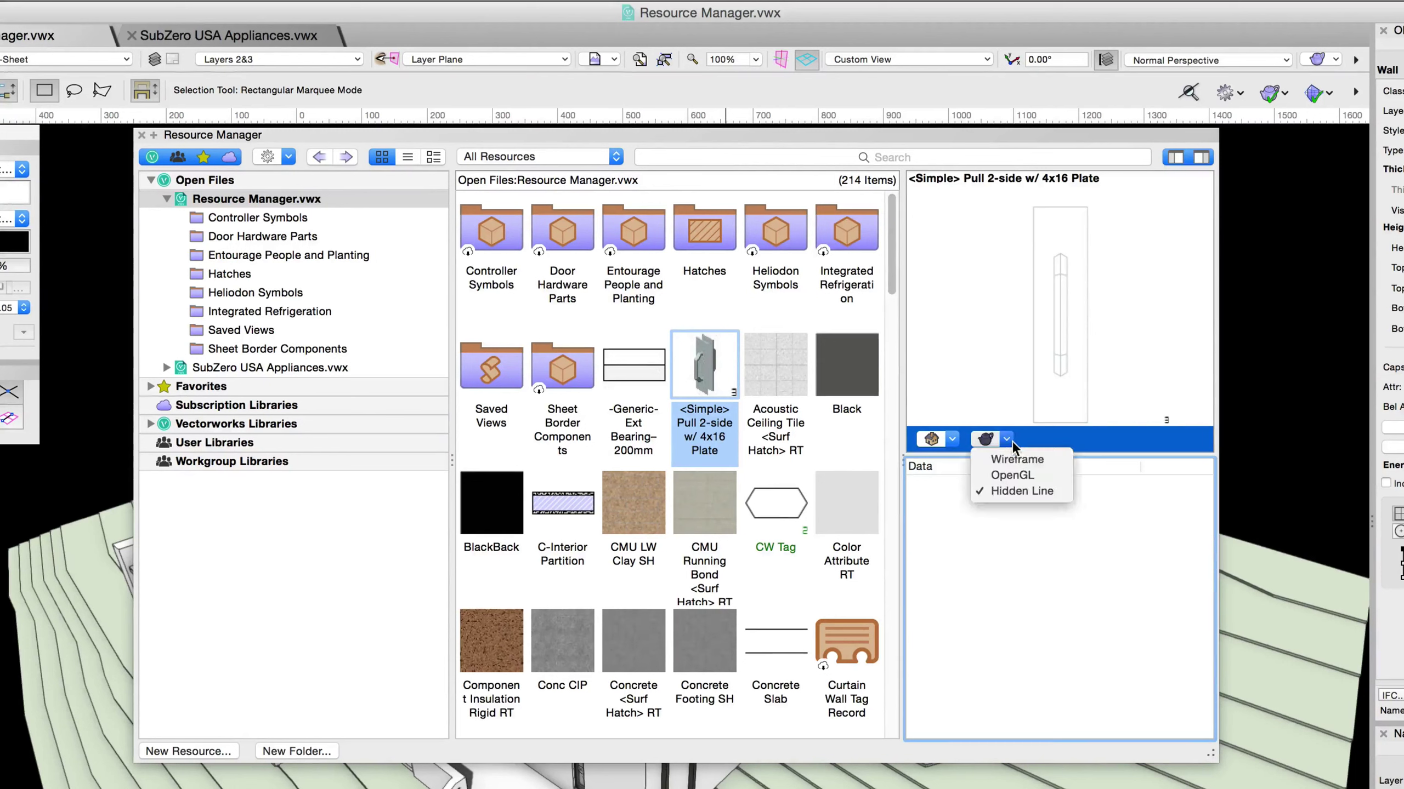
click(1007, 474)
click(952, 439)
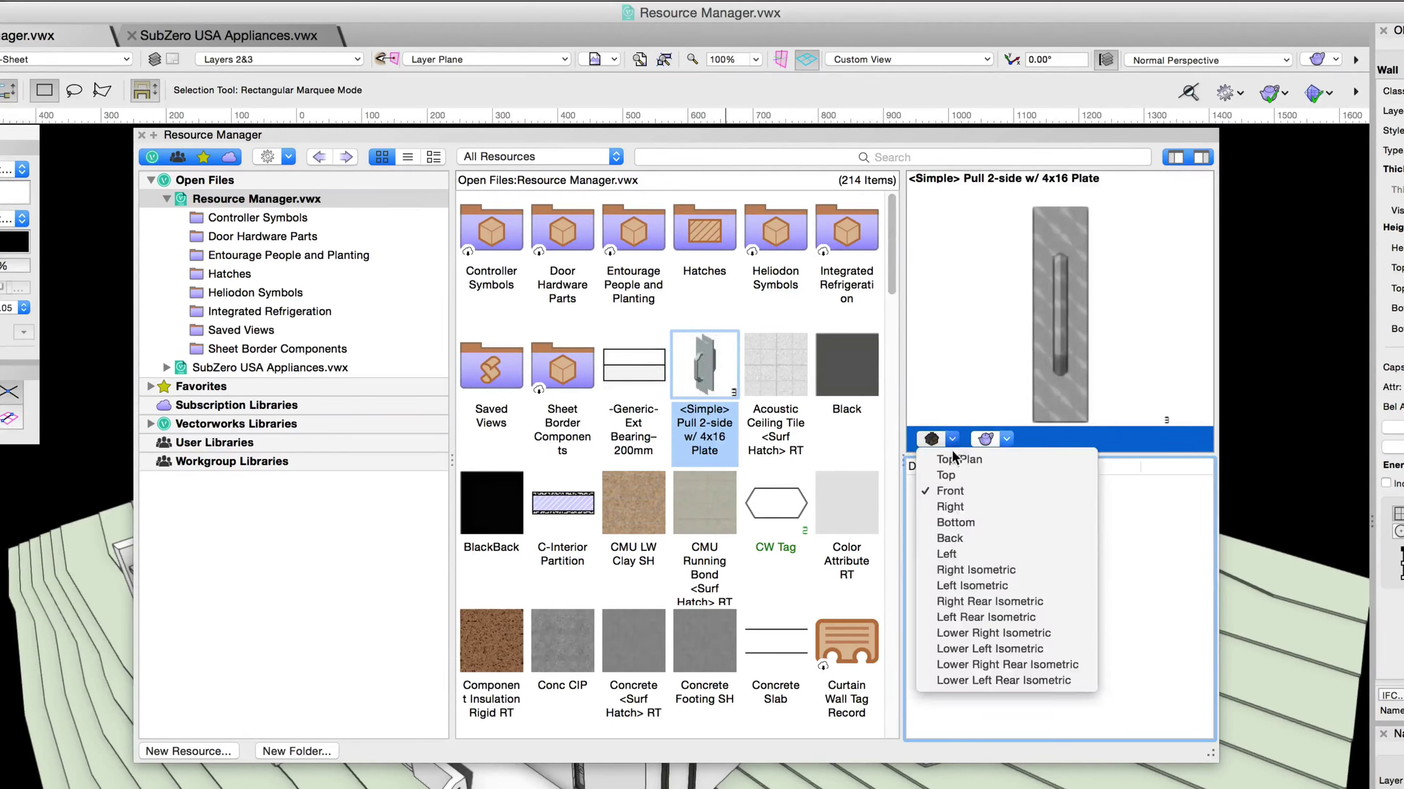
click(959, 575)
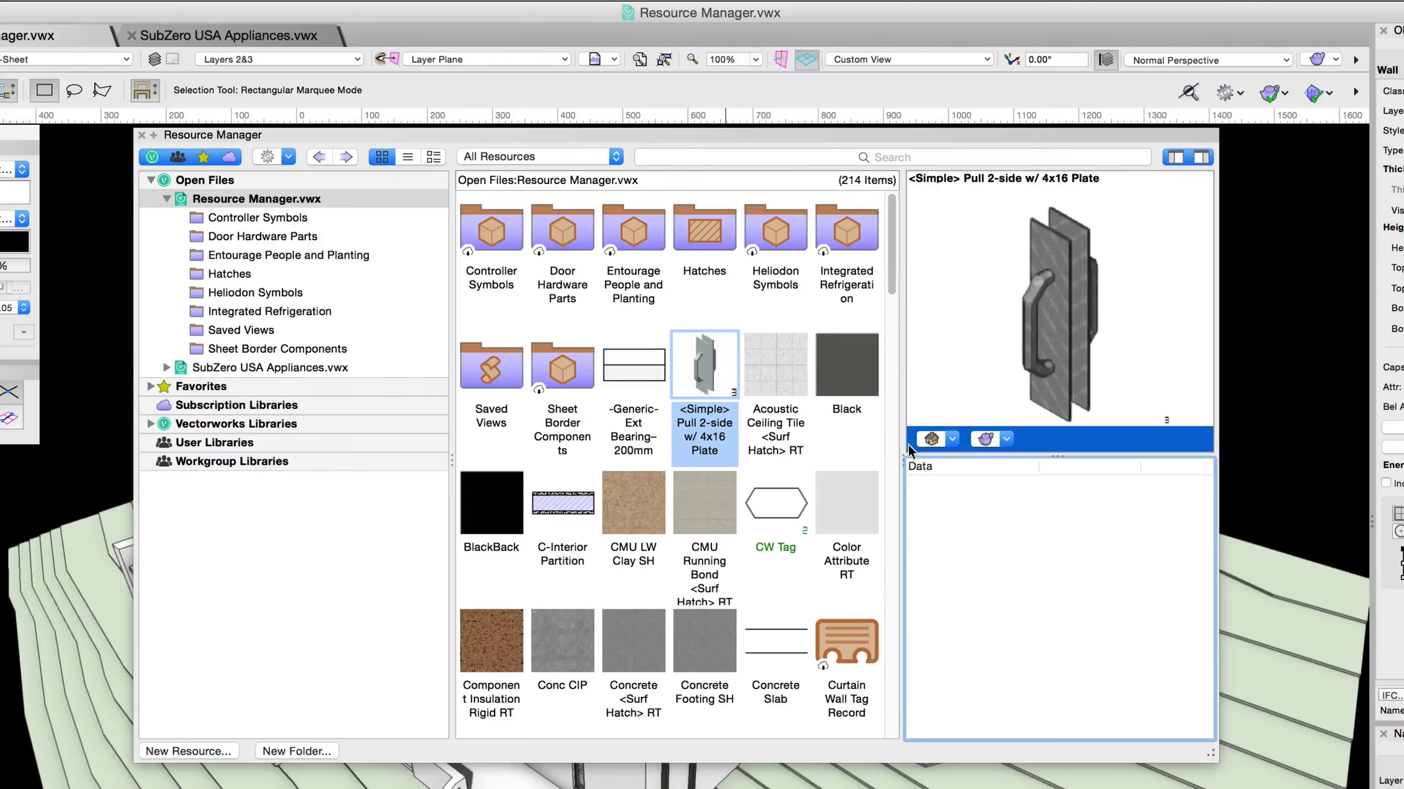
Step: Select the Etc Source 4 Jr 36° symbol and examine its attached record data
drag(895, 281, 892, 429)
click(789, 424)
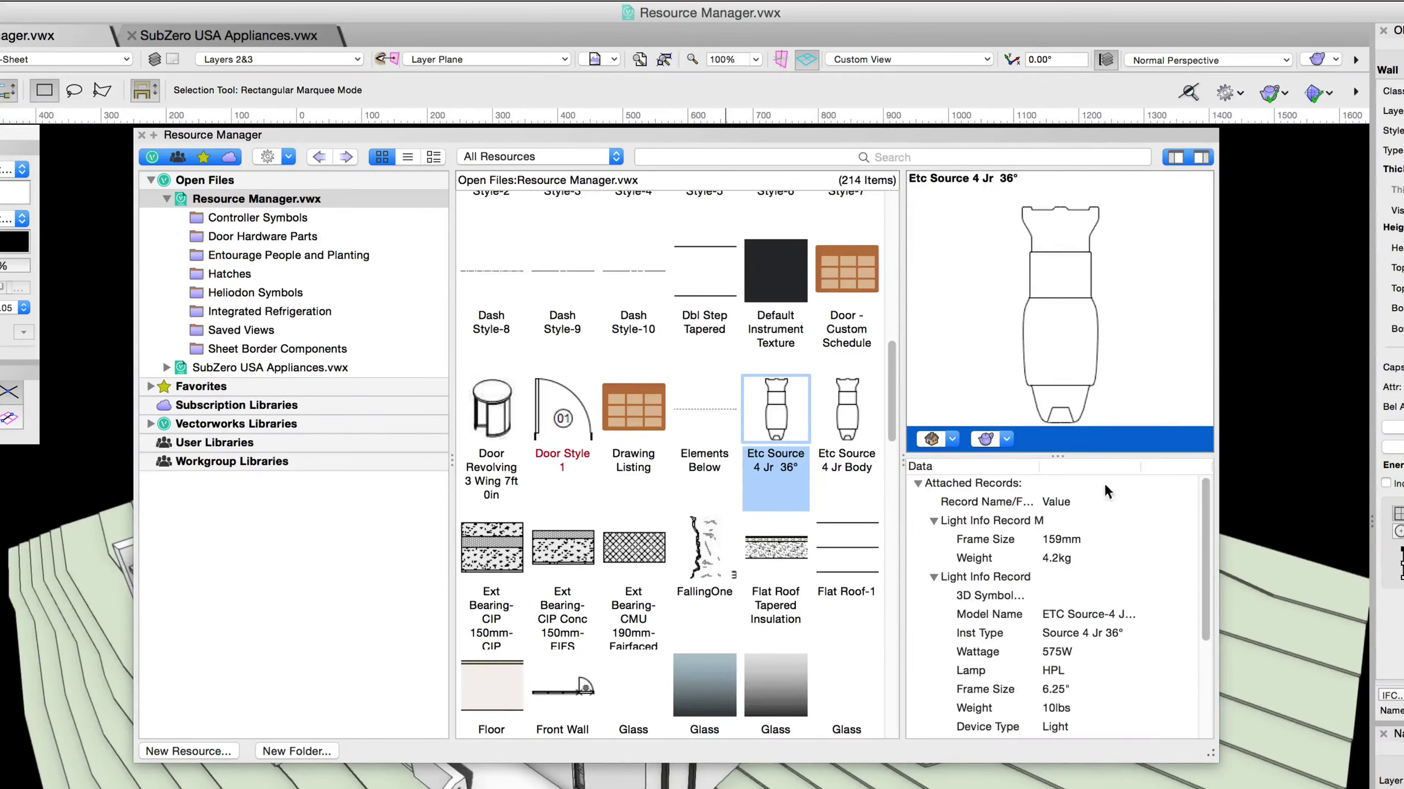
mouse_move(1205, 497)
mouse_down()
mouse_move(1209, 599)
mouse_move(1191, 475)
mouse_up()
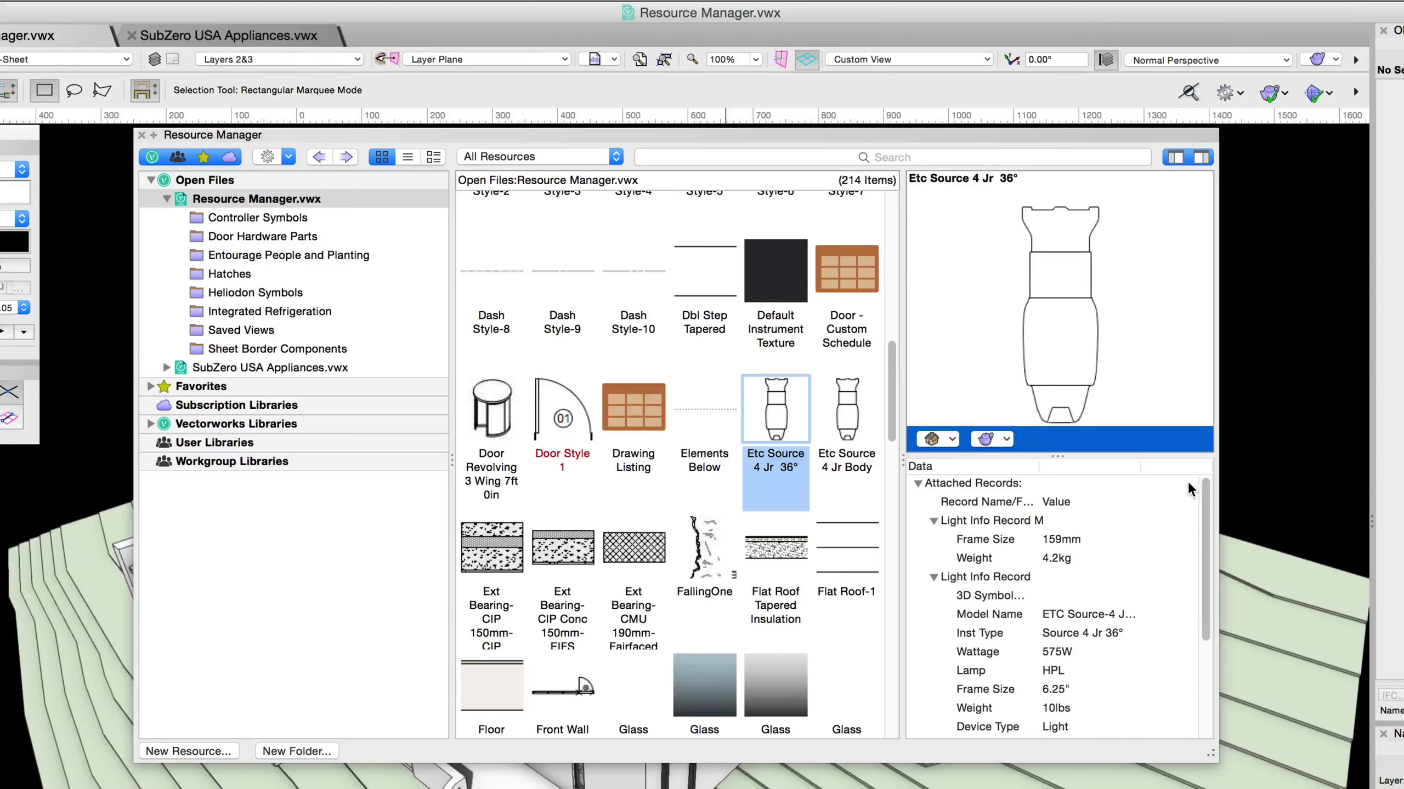
Step: Hide the file browser and preview panes and shrink the Resource Manager to a small palette two thumbnails wide
click(1176, 158)
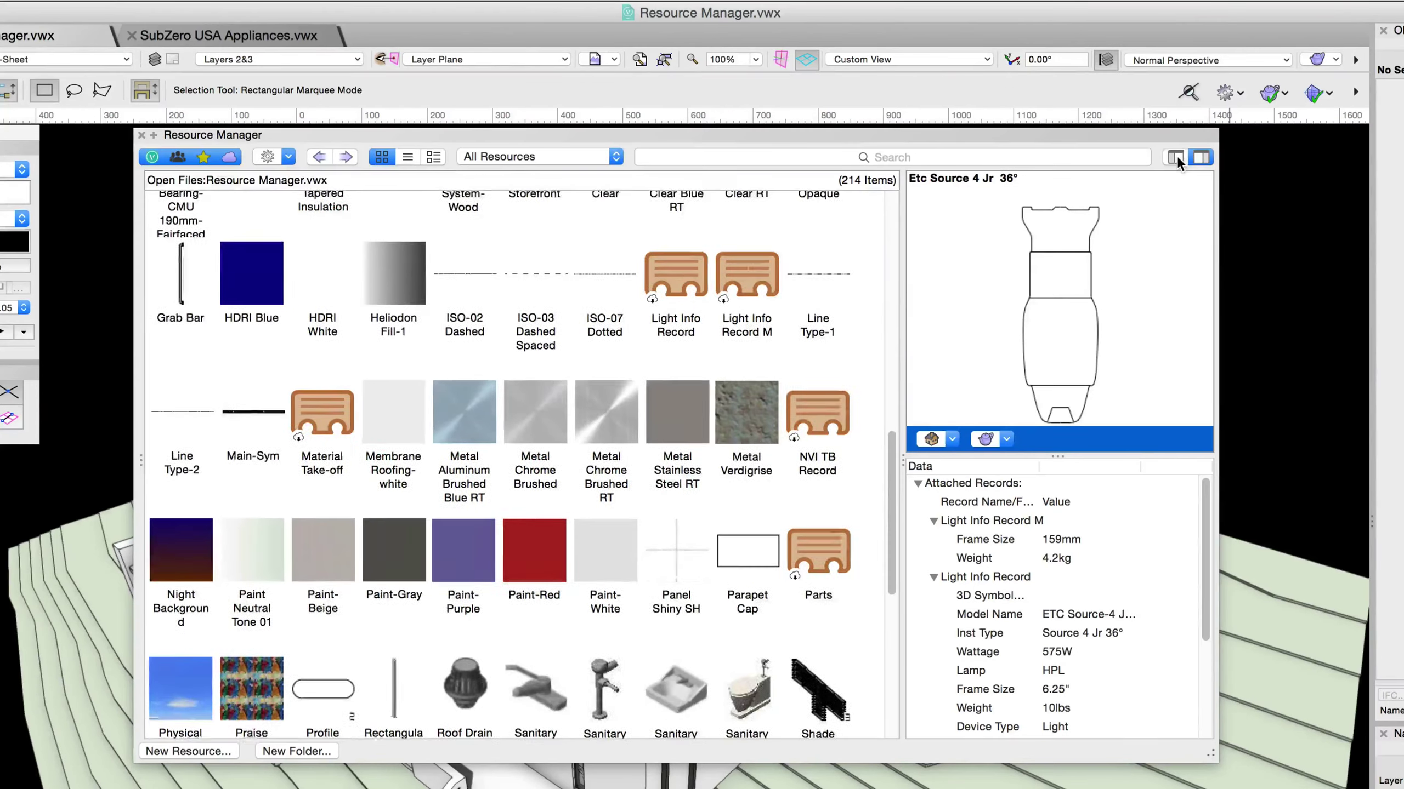
click(1200, 157)
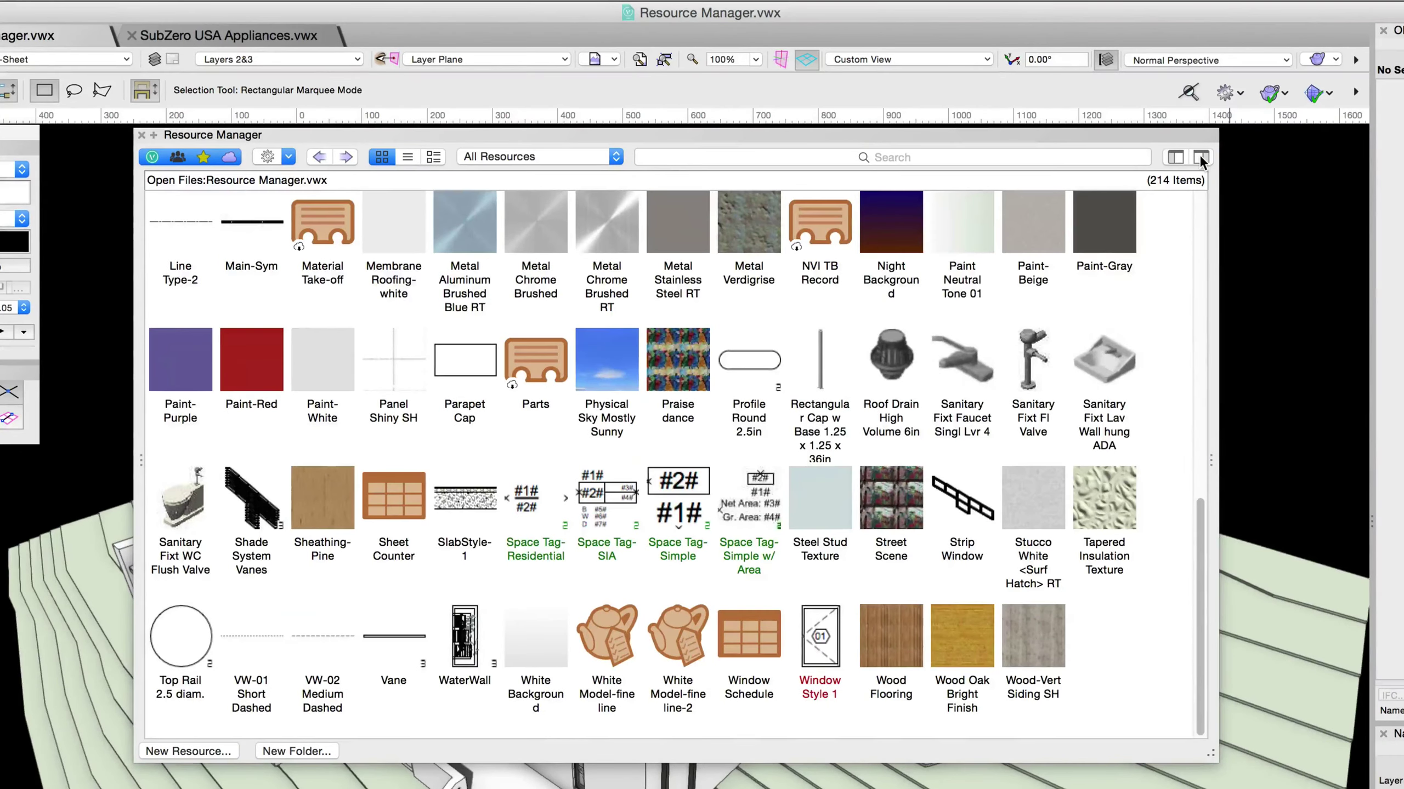
click(1200, 157)
click(1199, 157)
drag(1214, 762, 290, 517)
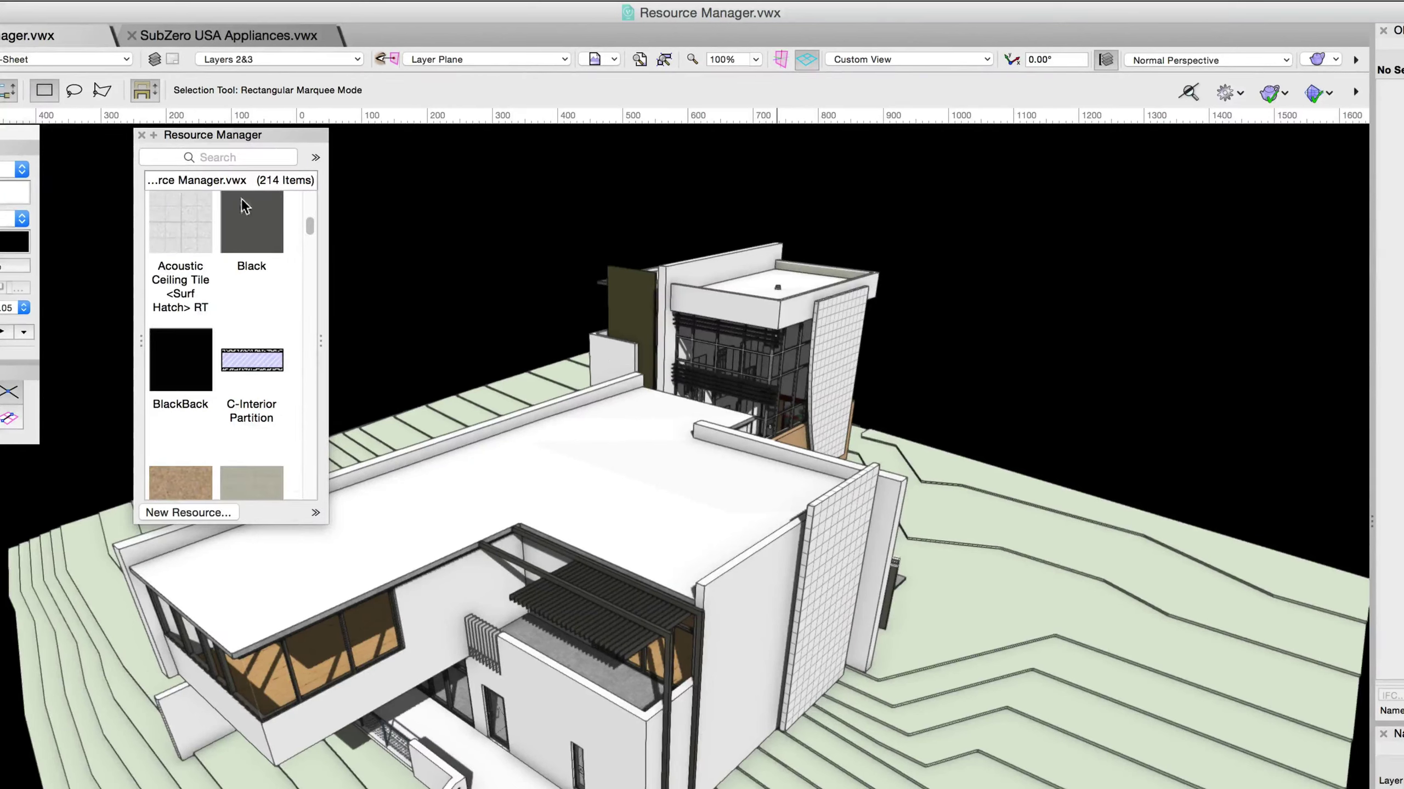
Step: Examine the search field and the collapsed library, view, resource type and pane options of the compact Resource Manager
click(231, 156)
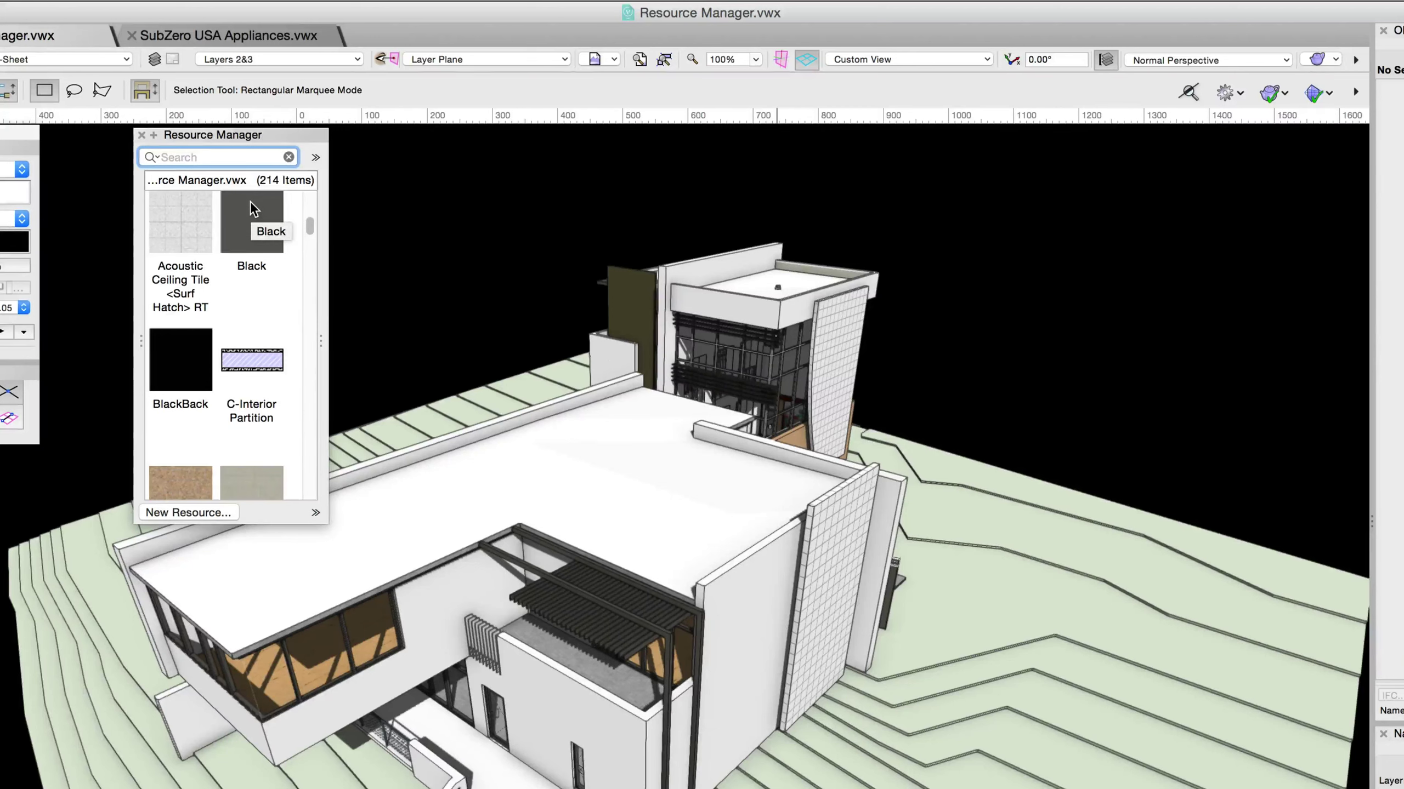
click(315, 157)
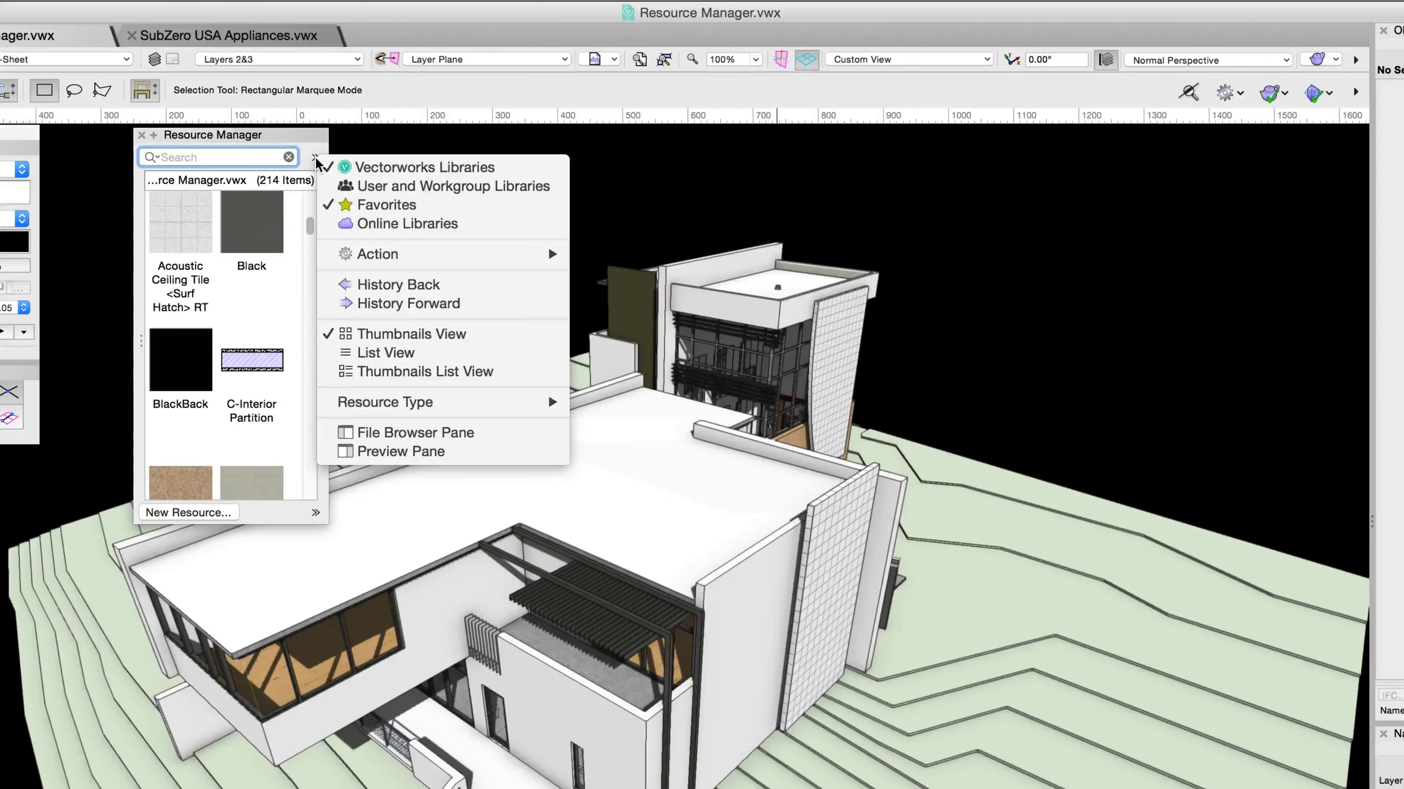